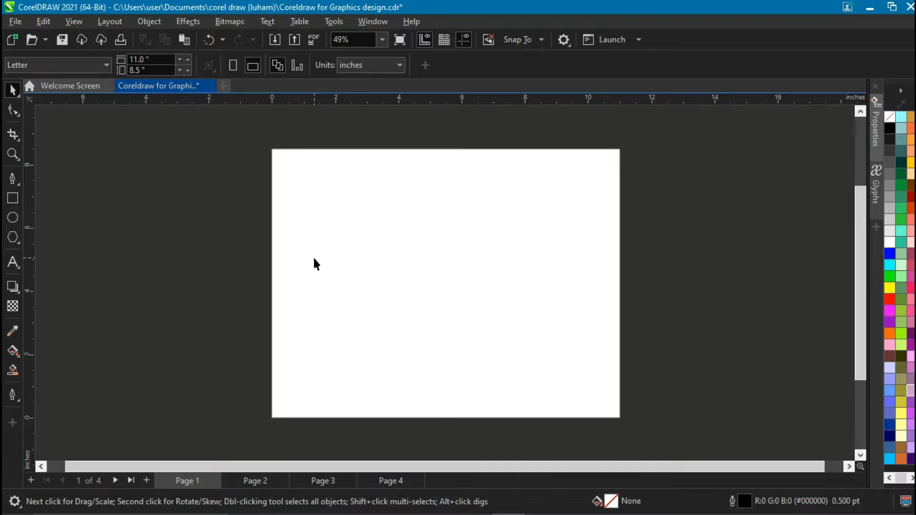
Draw a square about 2.7 inches wide on the page, position it, and fill it yellow.
click(12, 199)
drag(390, 204, 476, 289)
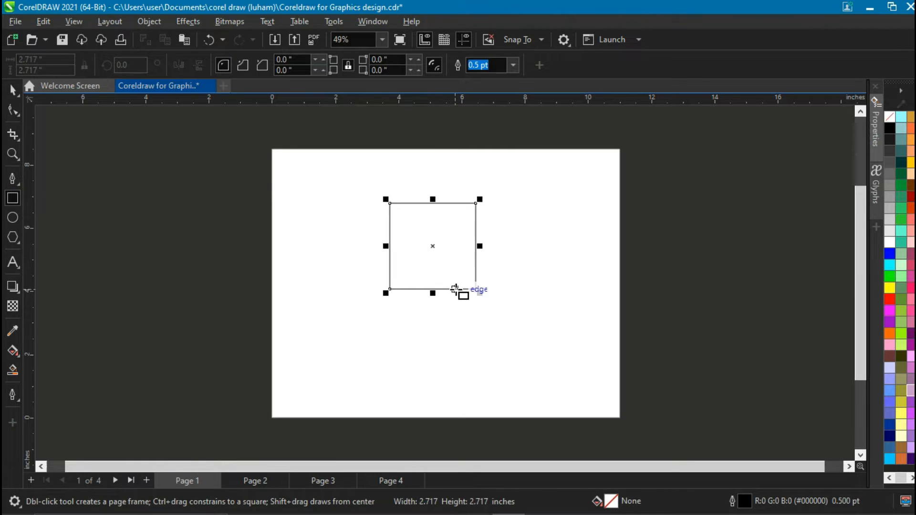
drag(432, 246, 438, 264)
click(13, 90)
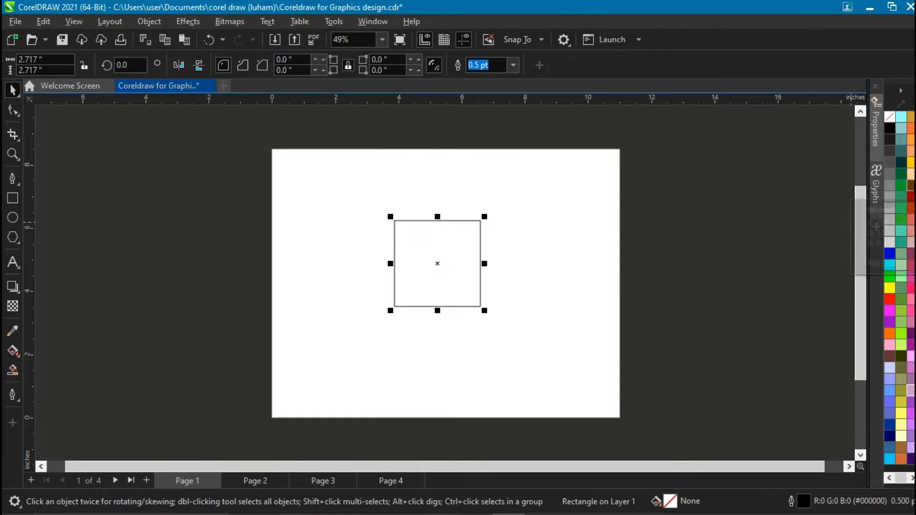
click(911, 163)
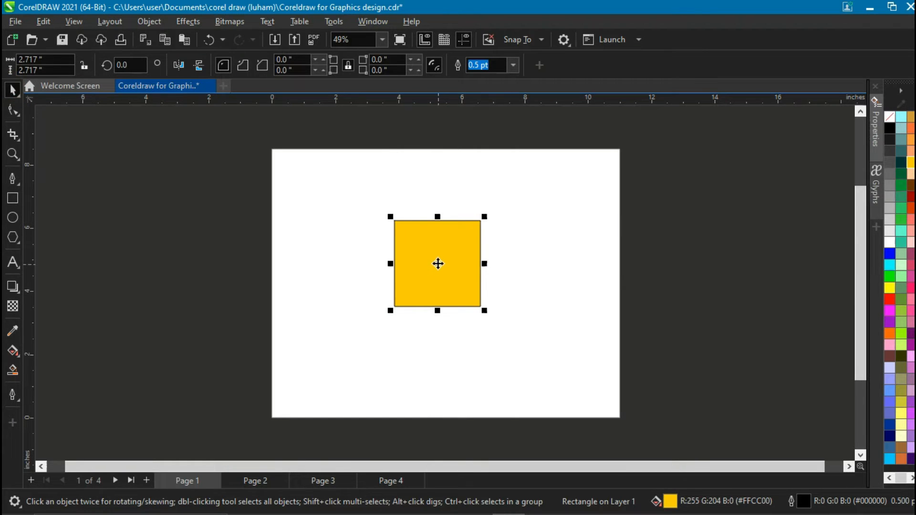
drag(438, 263, 485, 299)
right_click(485, 300)
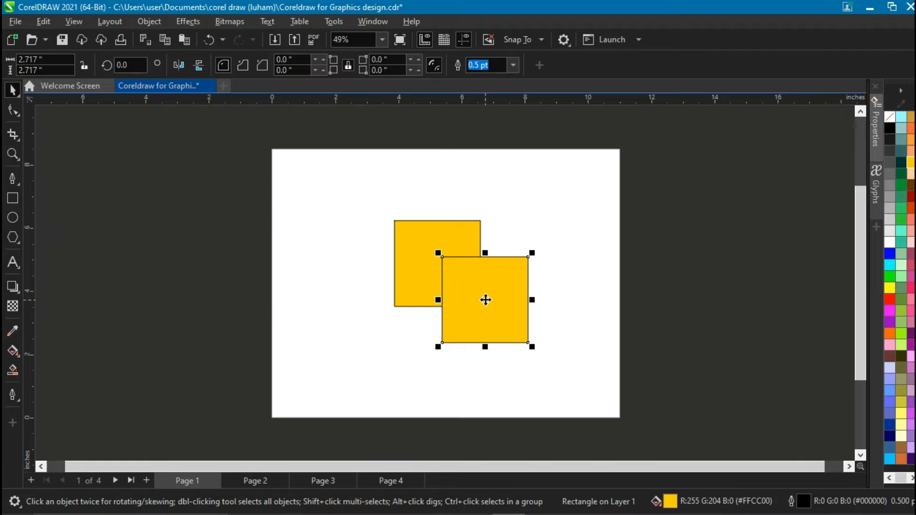
key(ctrl+a)
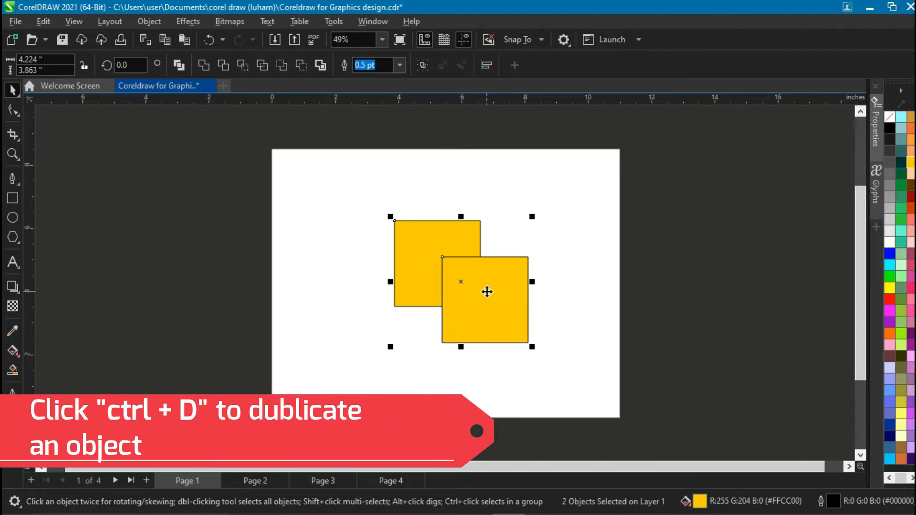
key(ctrl+z)
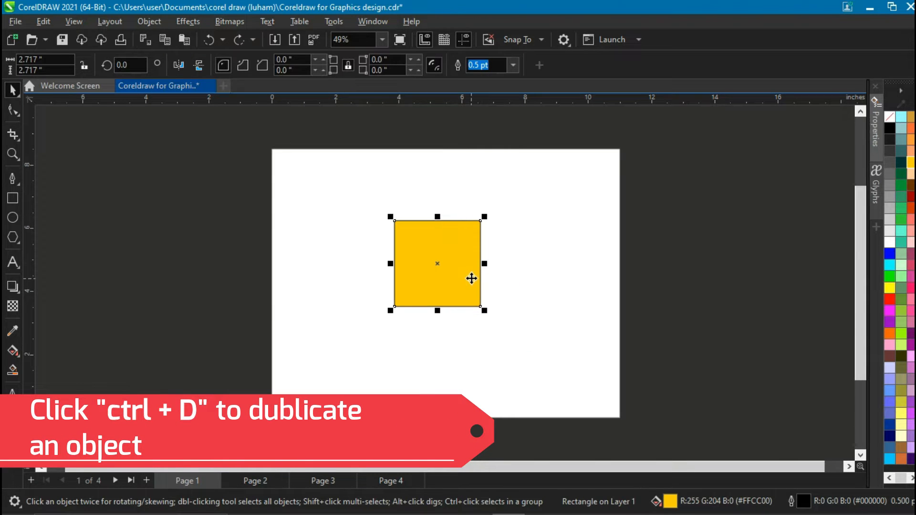
Duplicate the yellow square, offset the copy down and right, and fill it maroon.
key(ctrl+d)
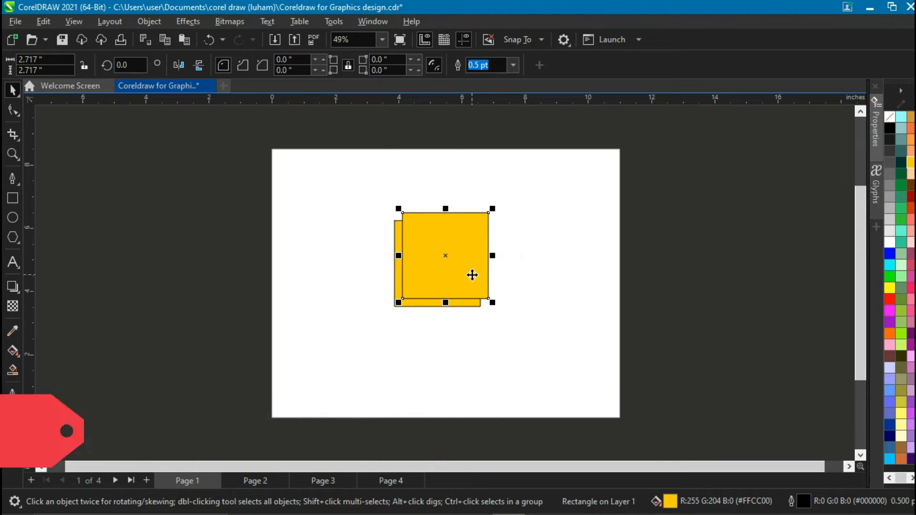
drag(472, 274, 485, 314)
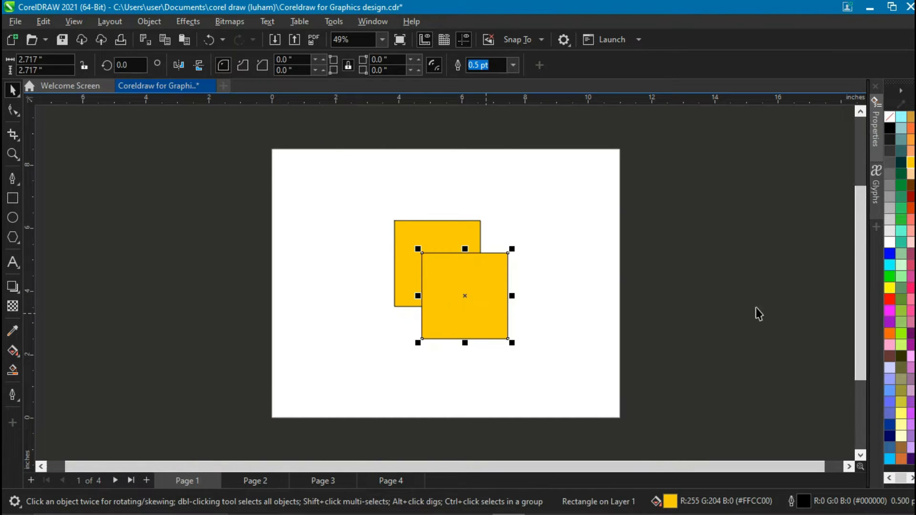
click(911, 261)
click(582, 281)
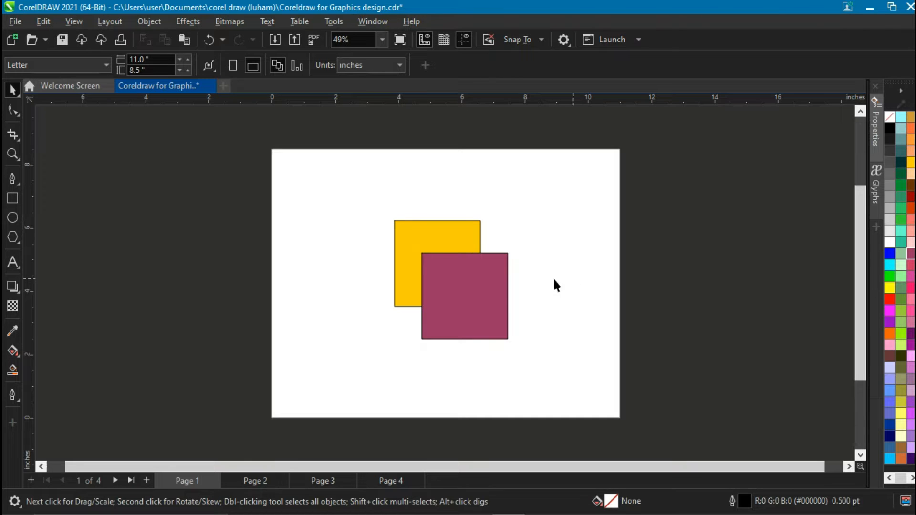
Nudge the yellow square slightly up and to the left of the maroon one.
drag(355, 186, 552, 371)
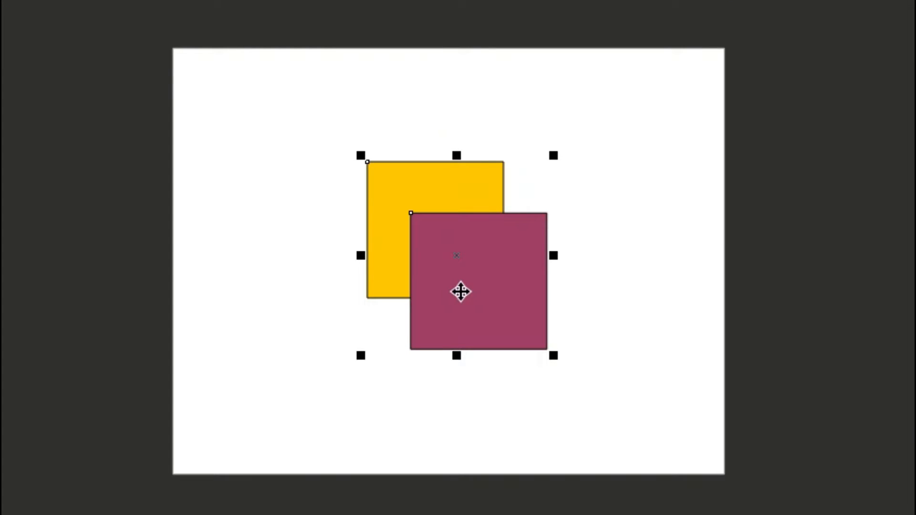
click(313, 202)
click(382, 196)
click(519, 291)
drag(411, 180, 394, 162)
drag(447, 201, 447, 201)
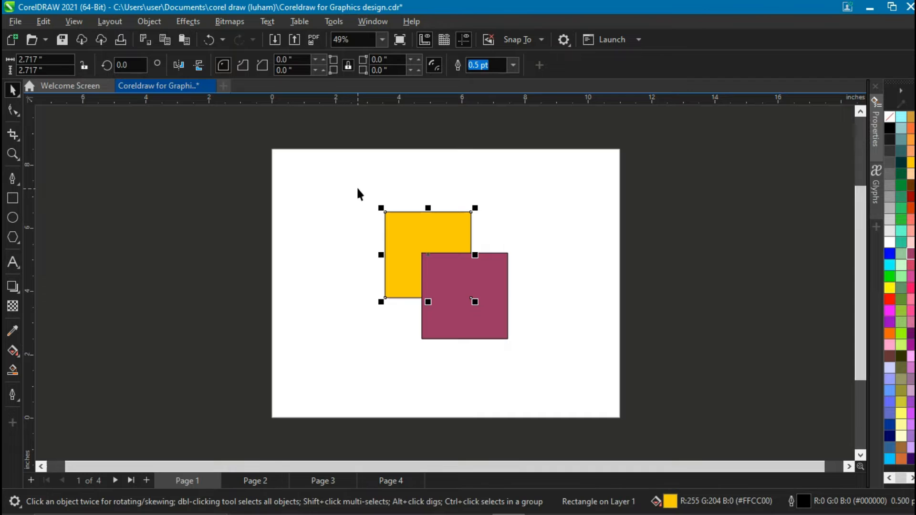
Try combining both squares into one object and moving it, then undo the combination.
drag(354, 184, 552, 374)
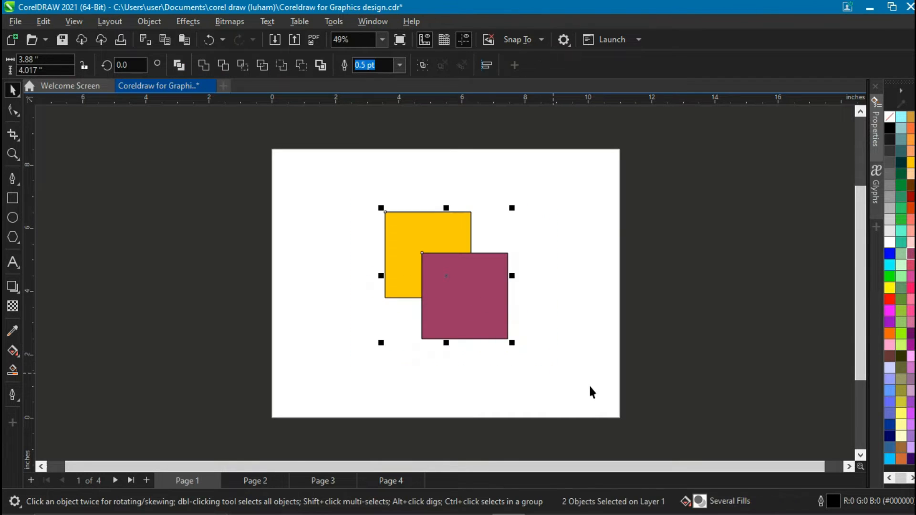
click(178, 67)
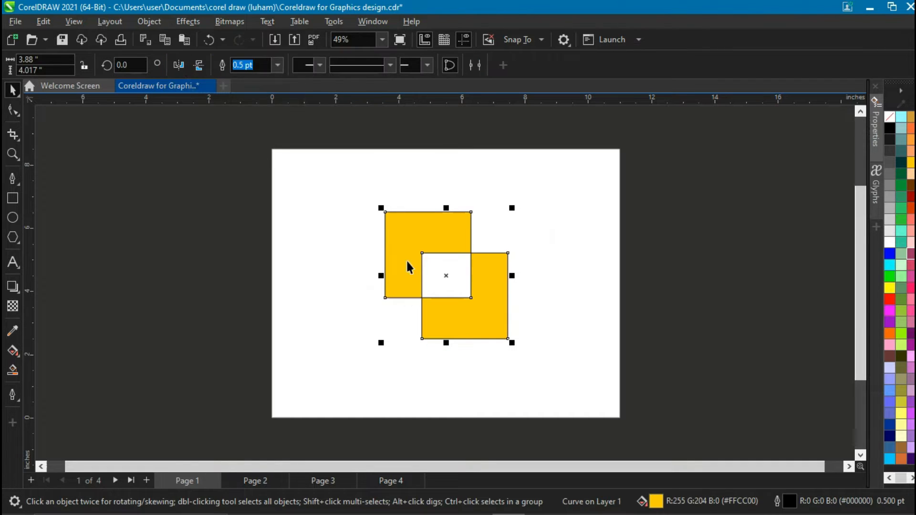
drag(407, 242, 380, 251)
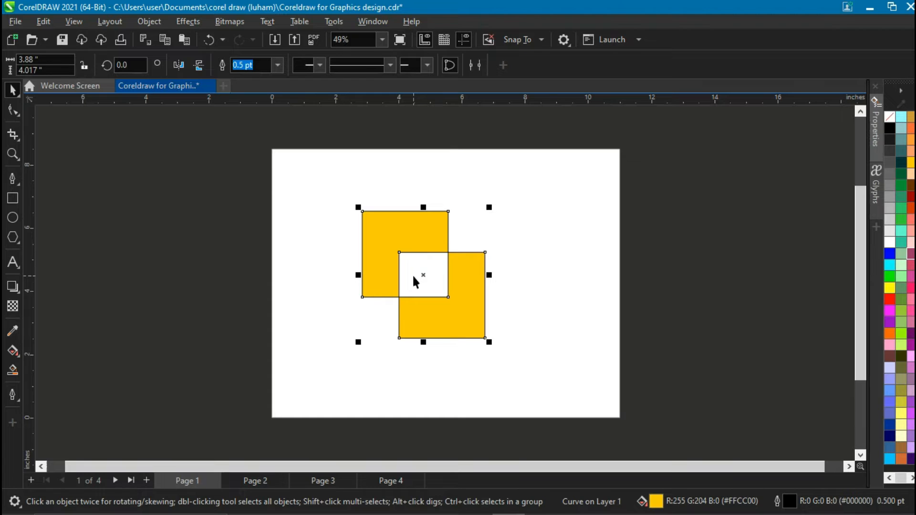
key(ctrl+z)
key(ctrl+z)
key(ctrl+z)
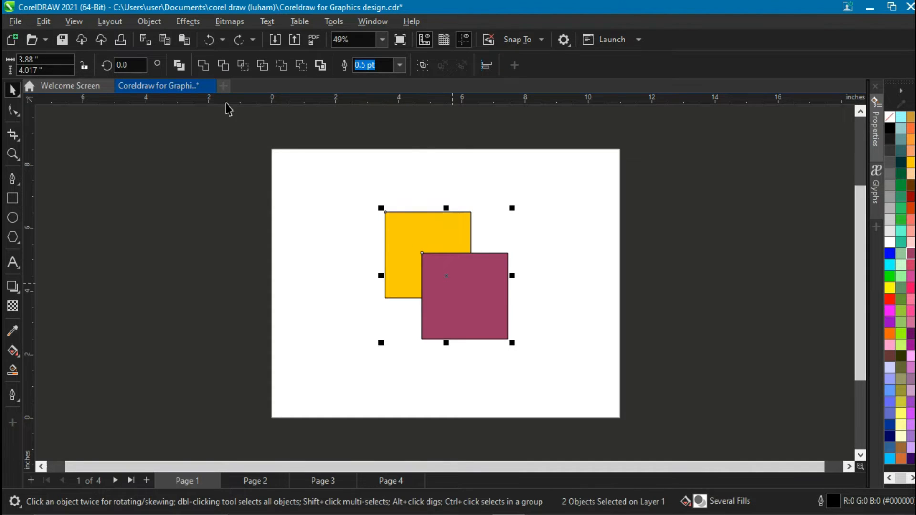
Combine the two squares again, then undo it along with a trial move.
click(185, 67)
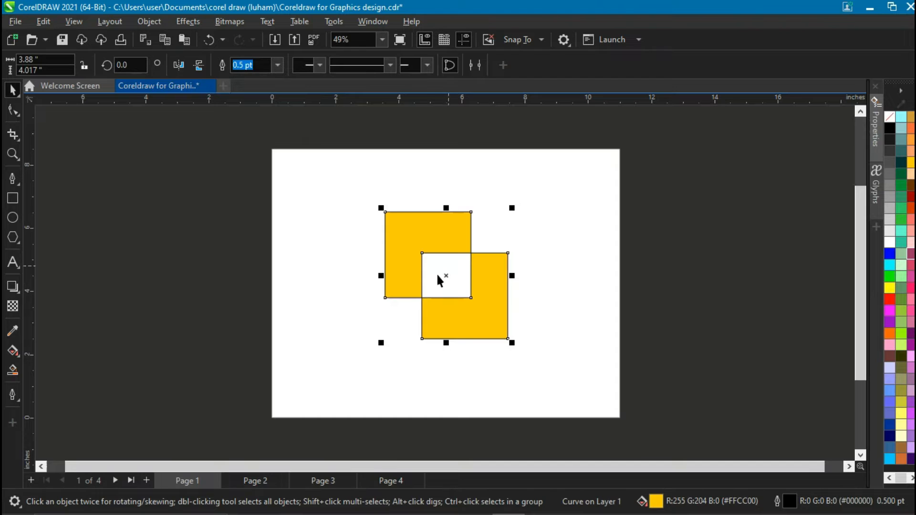
key(ctrl+z)
drag(454, 285, 664, 211)
key(ctrl+z)
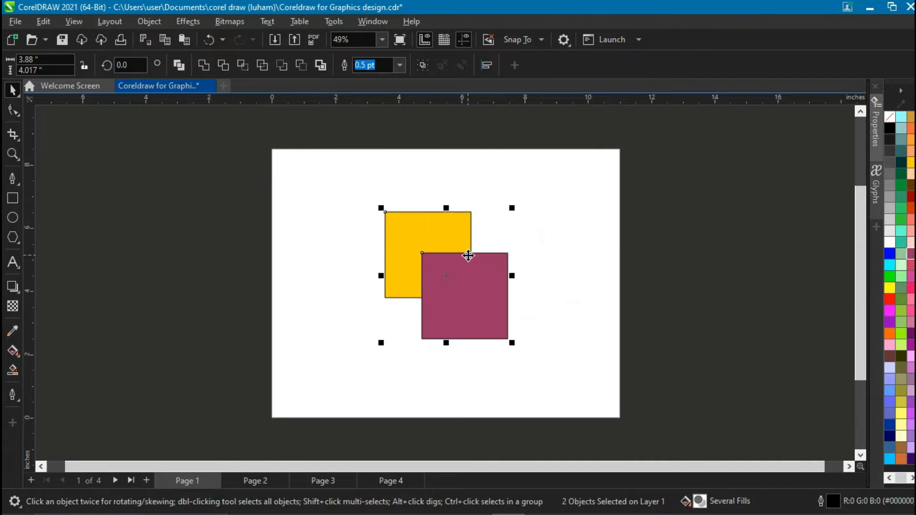
Select both squares and move them off the page to the right.
click(466, 250)
drag(372, 198, 568, 393)
drag(480, 308, 691, 237)
Draw a circle about 2.76 inches wide on the page and fill it orange.
click(13, 218)
drag(378, 211, 425, 302)
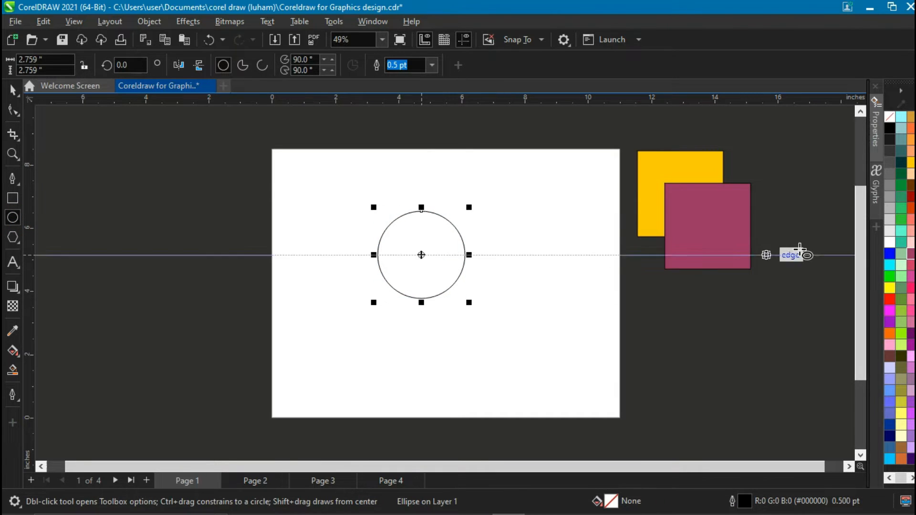
click(911, 129)
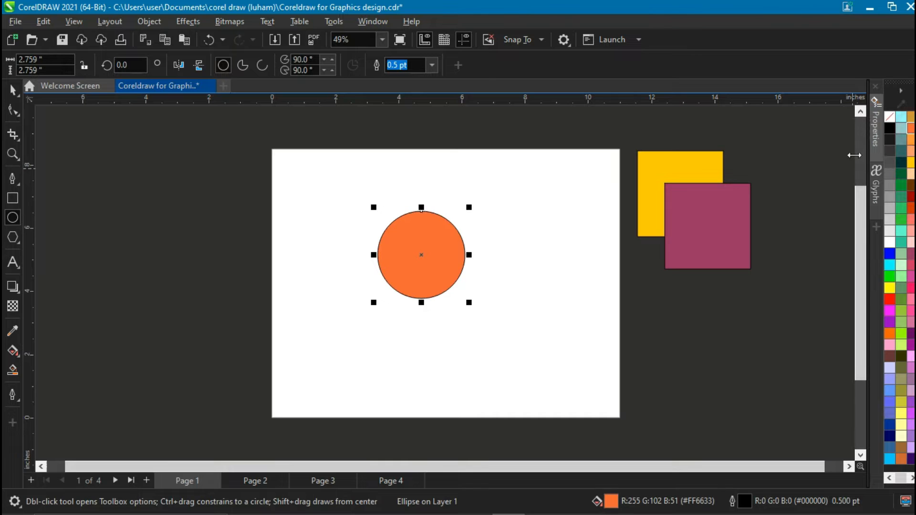
click(12, 89)
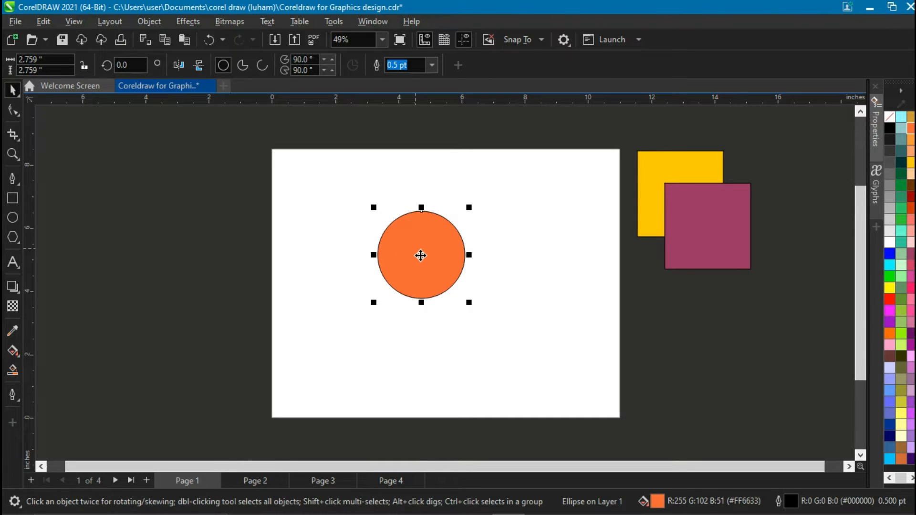
Duplicate the circle, offset the copy down and right, and nudge the original slightly up.
key(ctrl+d)
drag(432, 258, 448, 305)
drag(401, 238, 400, 233)
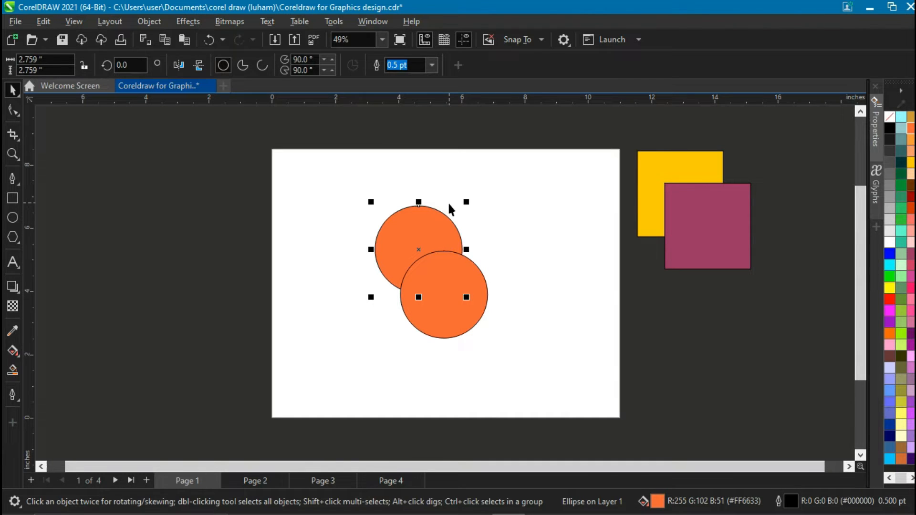
Try combining the two circles into one object and moving it, then undo these changes.
drag(407, 181, 510, 265)
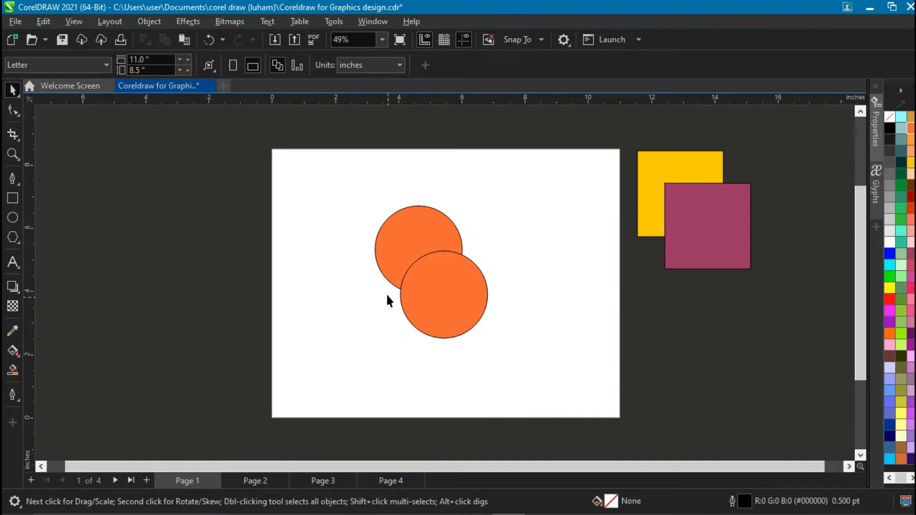
drag(354, 181, 530, 358)
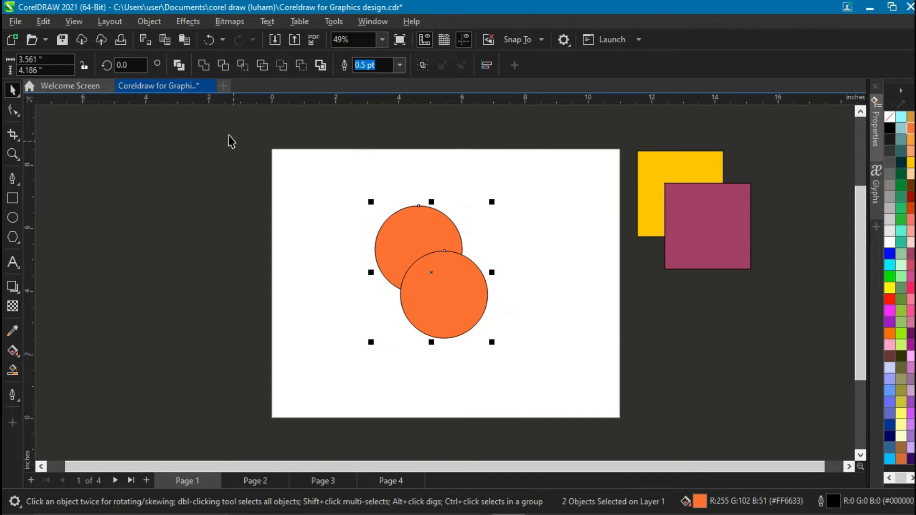
click(179, 64)
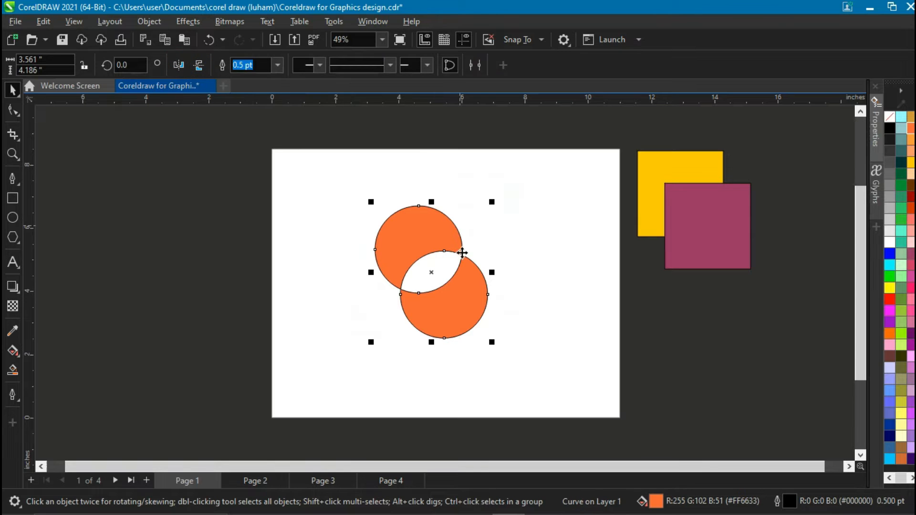
drag(426, 232, 440, 261)
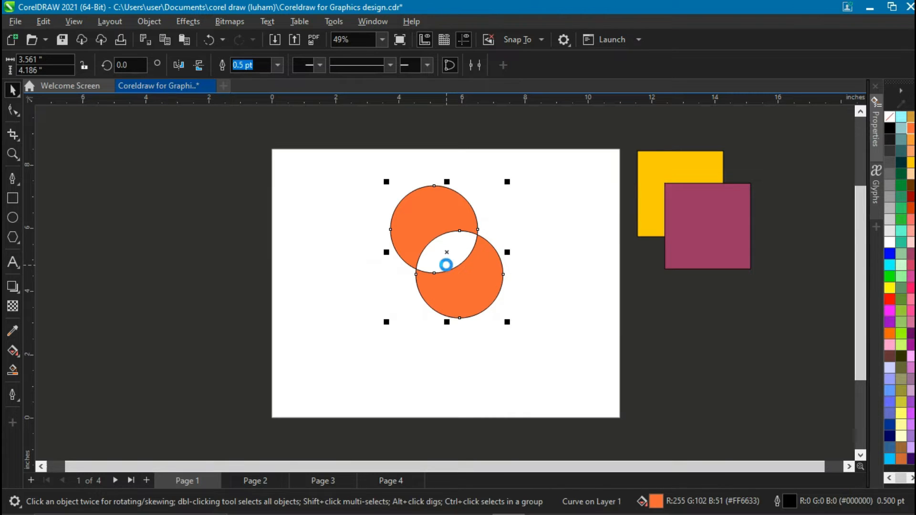
key(ctrl+z)
key(ctrl+z)
key(ctrl+z)
key(ctrl+z)
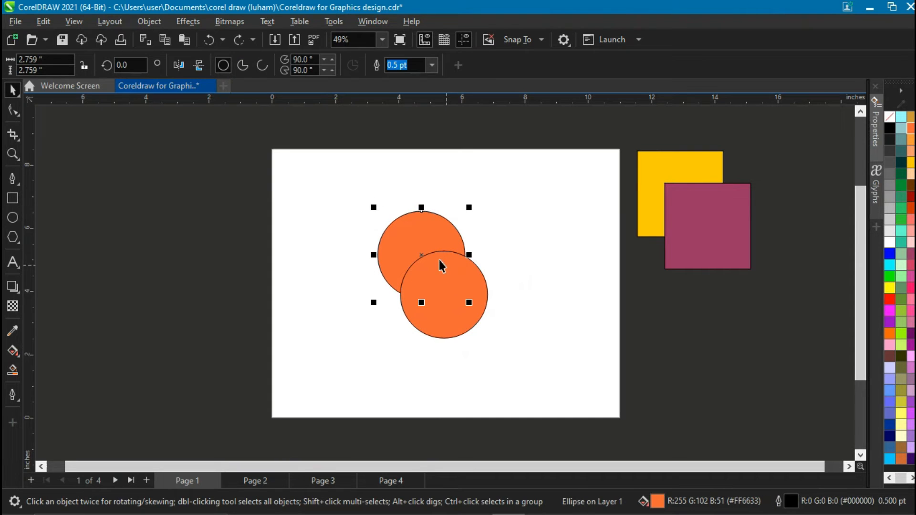
Select both circles and move them off the page to the left.
drag(347, 190, 525, 390)
drag(462, 312, 181, 247)
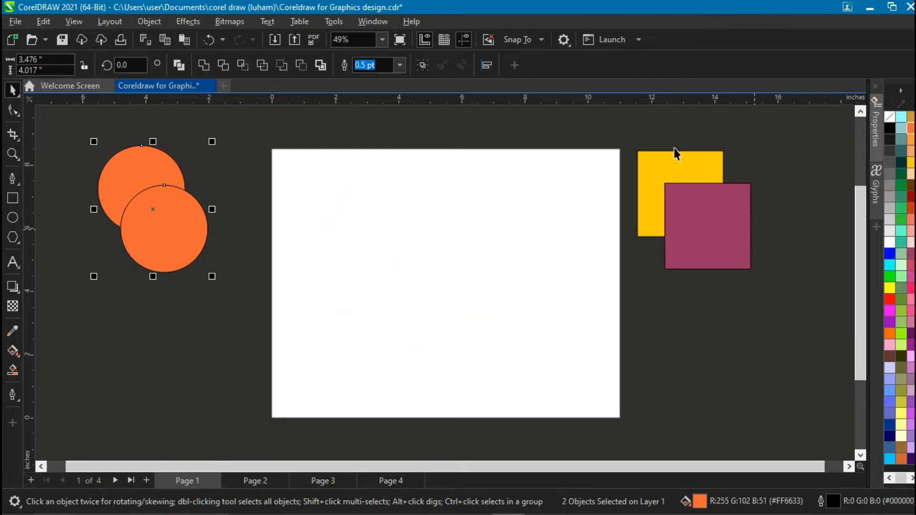
Move the two squares back onto the page and weld them into a single shape.
drag(626, 133, 781, 327)
drag(710, 239, 468, 267)
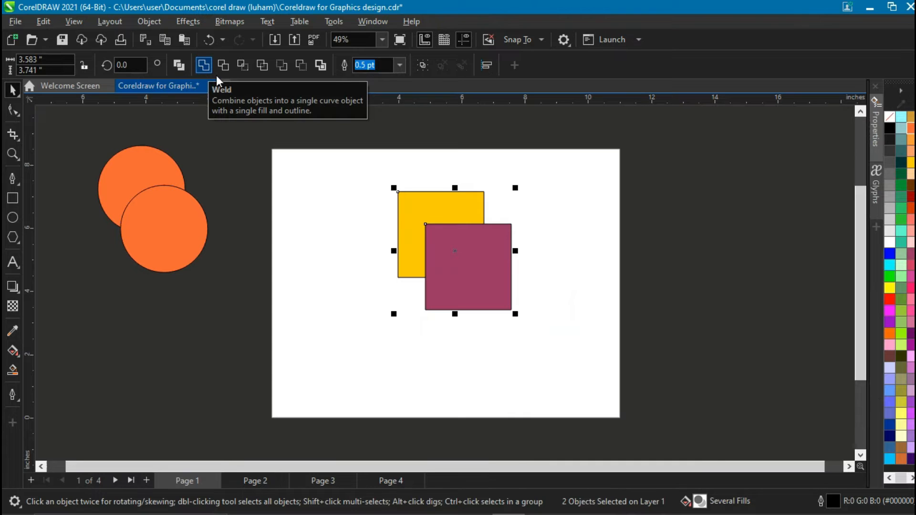
drag(371, 165, 555, 353)
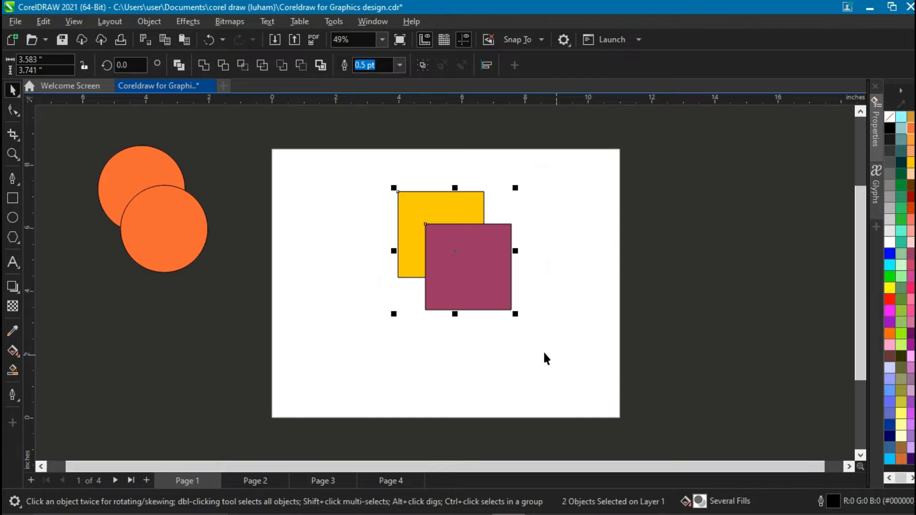
click(203, 67)
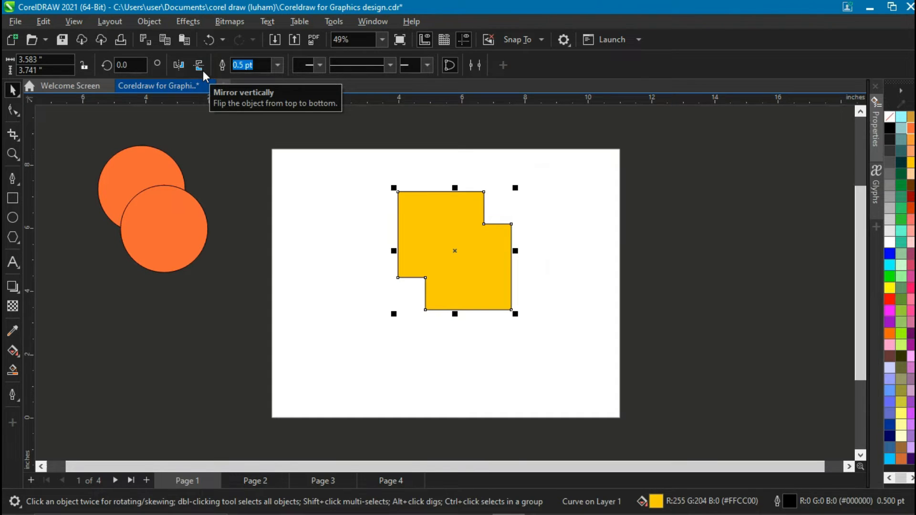
Move the welded square shape aside to the right and bring the two circles onto the page.
mouse_move(455, 249)
mouse_down()
mouse_move(493, 252)
mouse_move(720, 219)
mouse_up()
mouse_move(74, 138)
mouse_down()
mouse_move(205, 199)
mouse_move(282, 337)
mouse_up()
drag(184, 253, 485, 288)
Weld the two circles into a single shape and nudge it slightly.
scroll(469, 237, up, 1)
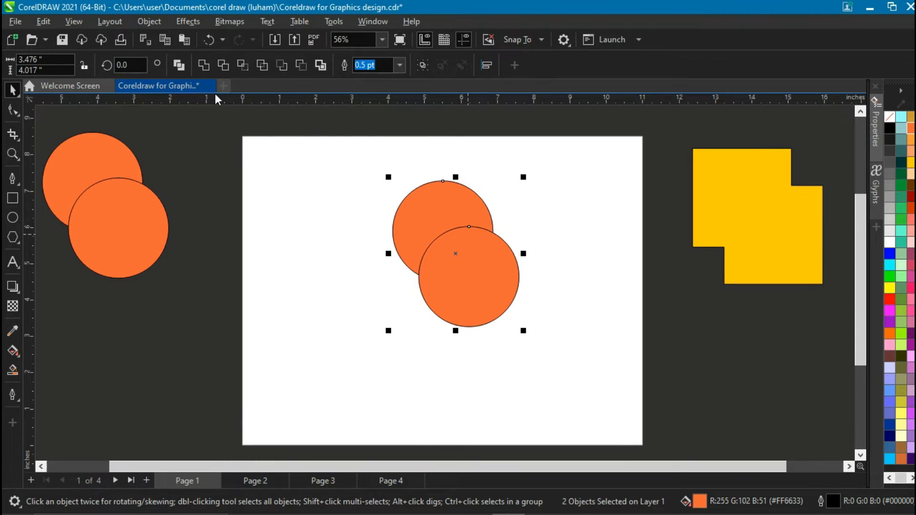
click(208, 64)
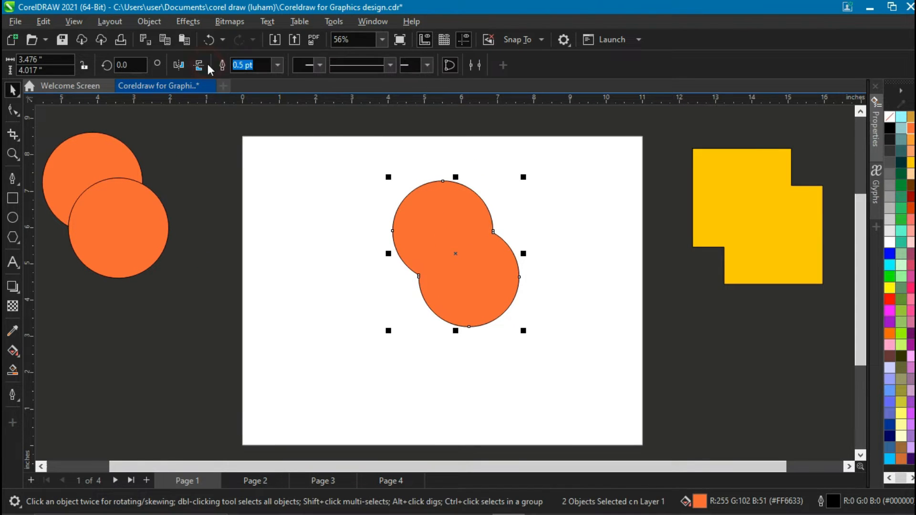
drag(446, 236, 427, 245)
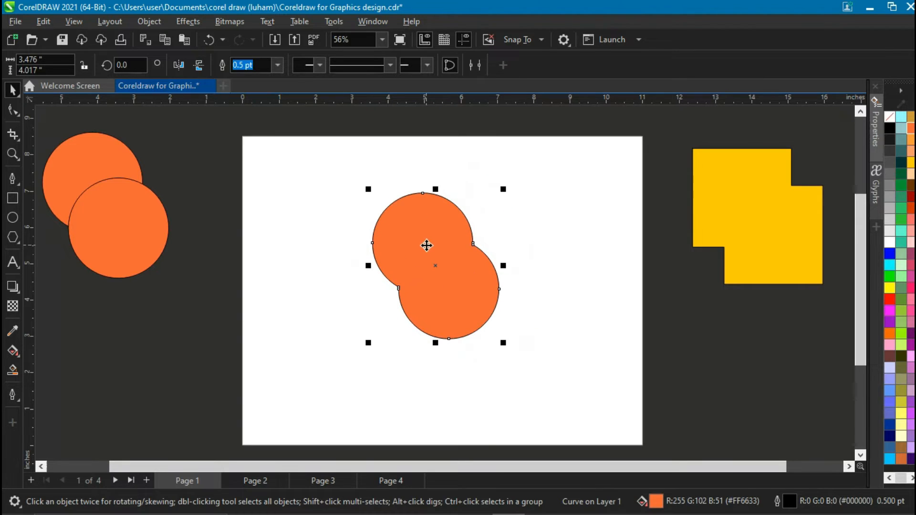
scroll(426, 246, down, 1)
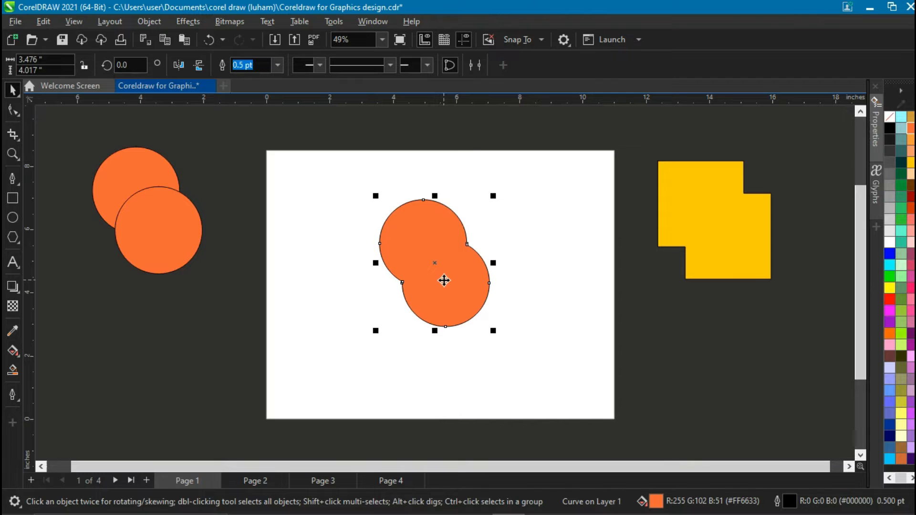
Delete the welded circle shape and place a circle from the left pair onto the page.
key(Delete)
drag(176, 239, 469, 213)
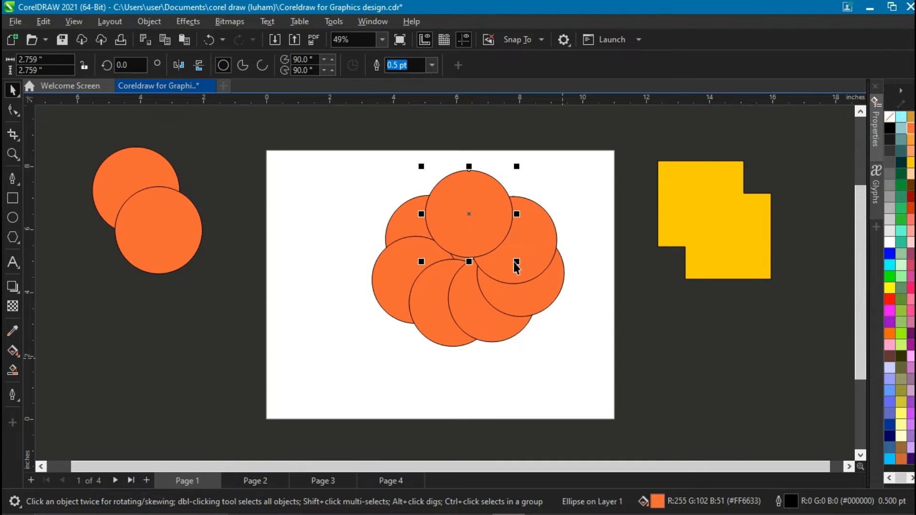
Select the top circle of the seven-circle arrangement and nudge it slightly upward.
scroll(542, 190, up, 1)
click(563, 201)
scroll(564, 205, down, 1)
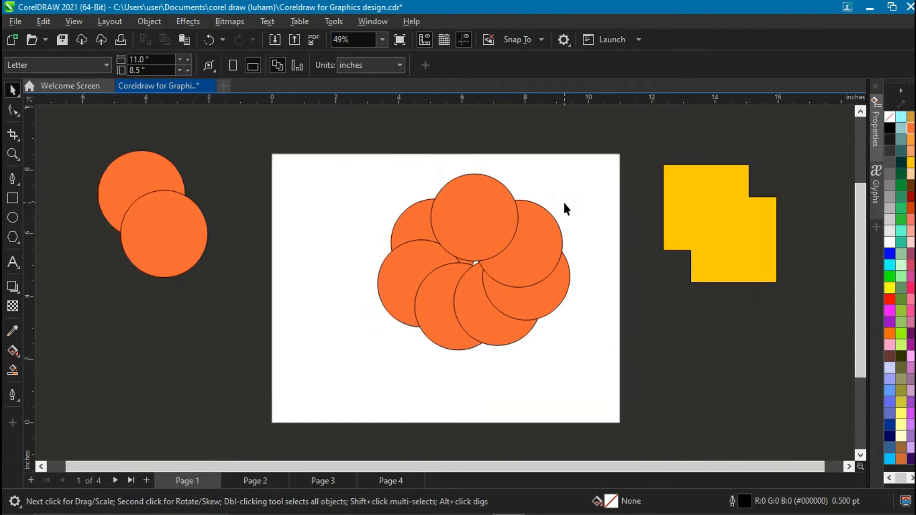
scroll(565, 208, down, 1)
click(505, 234)
drag(505, 235, 506, 229)
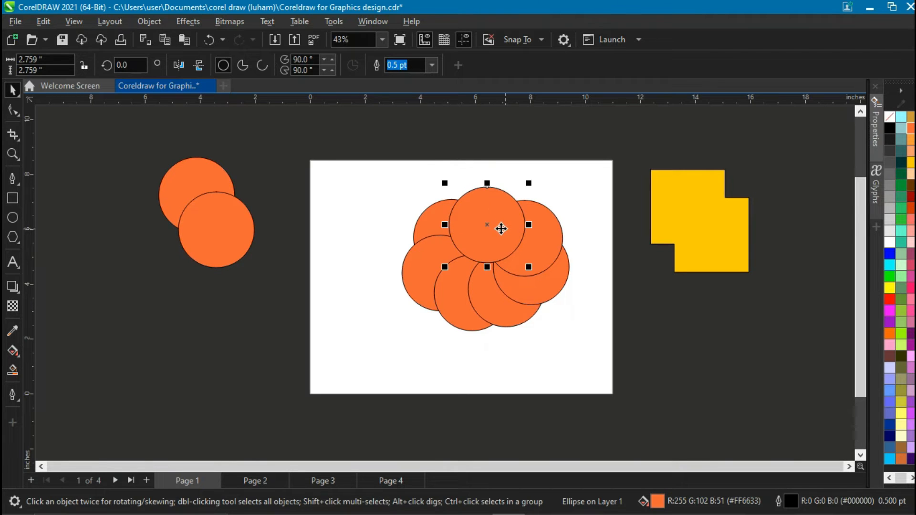
Select all seven circles, weld them into one flower shape, and move it to the right.
drag(380, 169, 591, 335)
drag(596, 371, 595, 373)
drag(498, 246, 471, 253)
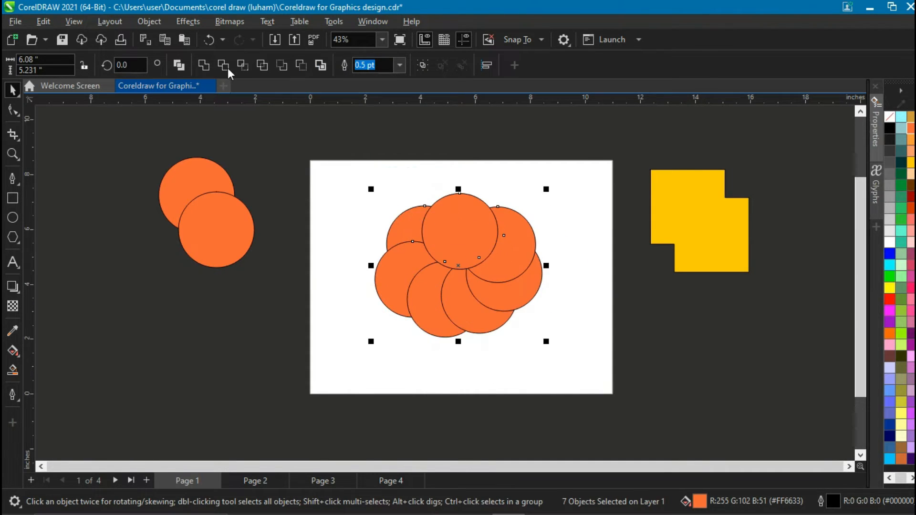
click(203, 65)
drag(486, 265, 531, 256)
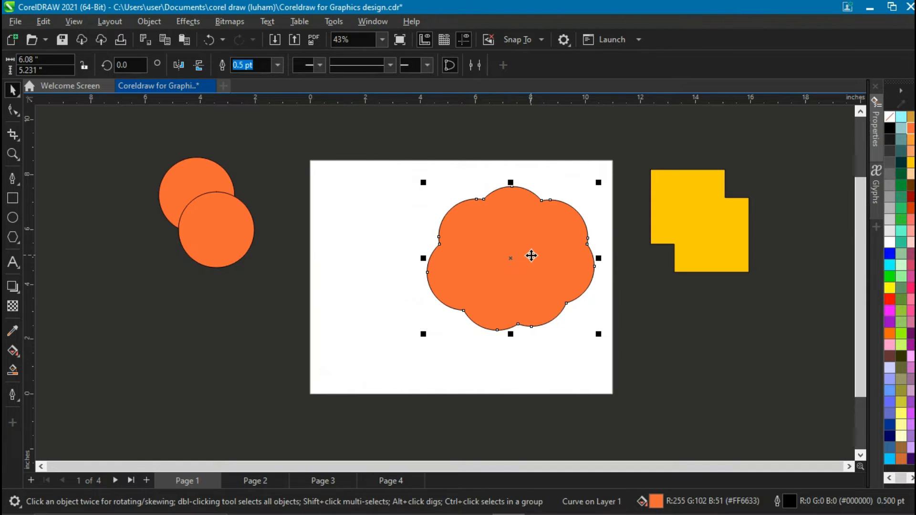
Undo the move and the weld, and delete the seven circles.
key(ctrl+z)
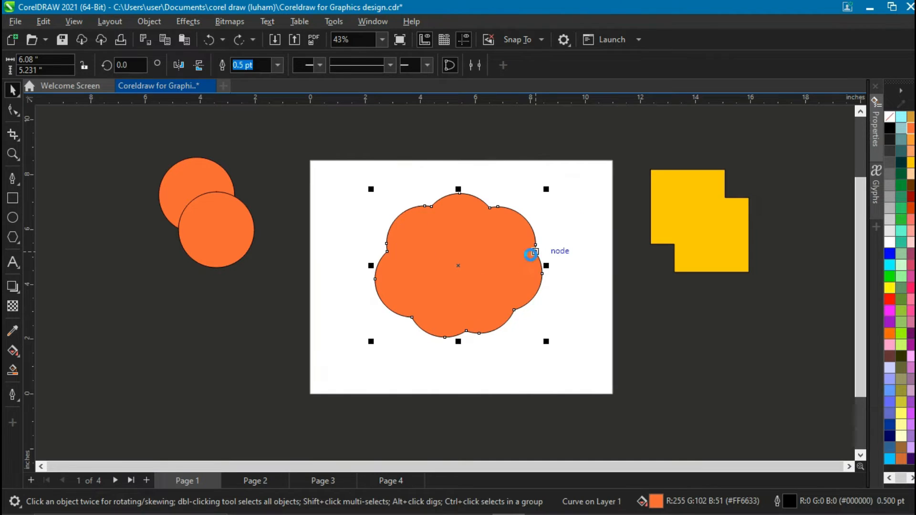
key(ctrl+z)
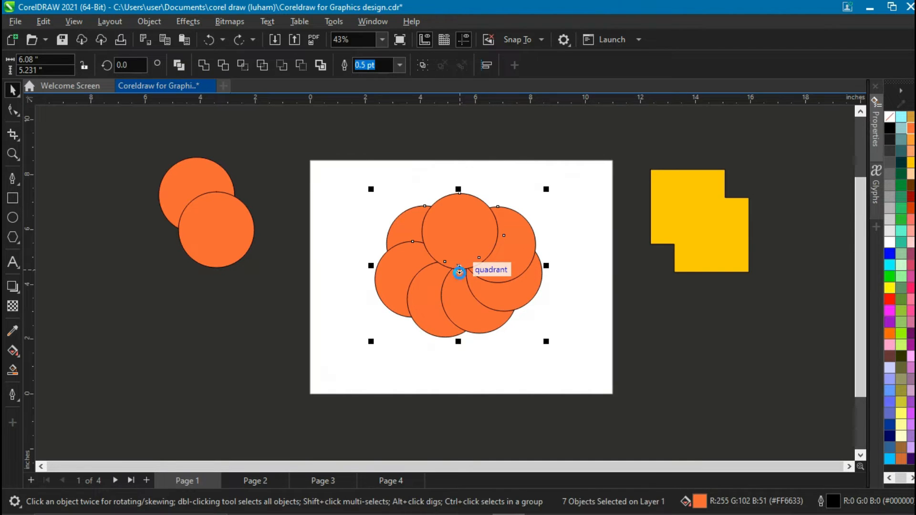
key(Delete)
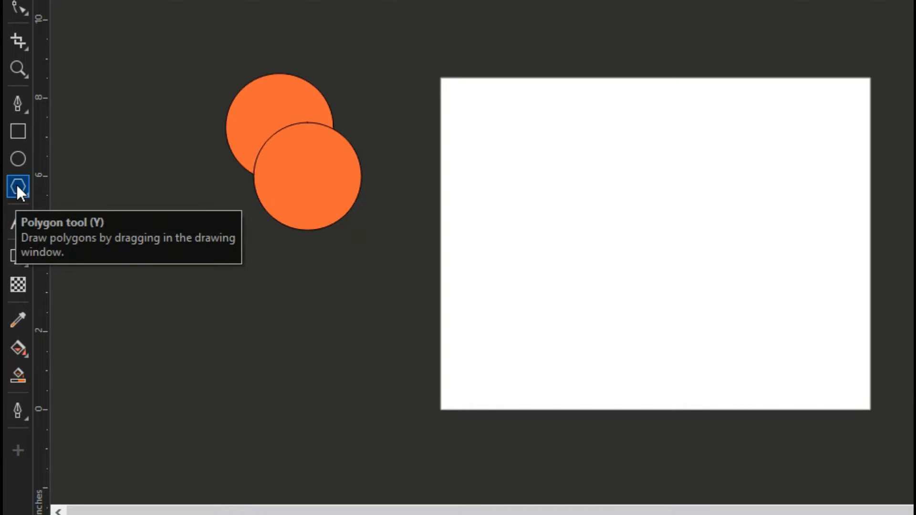
click(21, 449)
scroll(98, 217, down, 10)
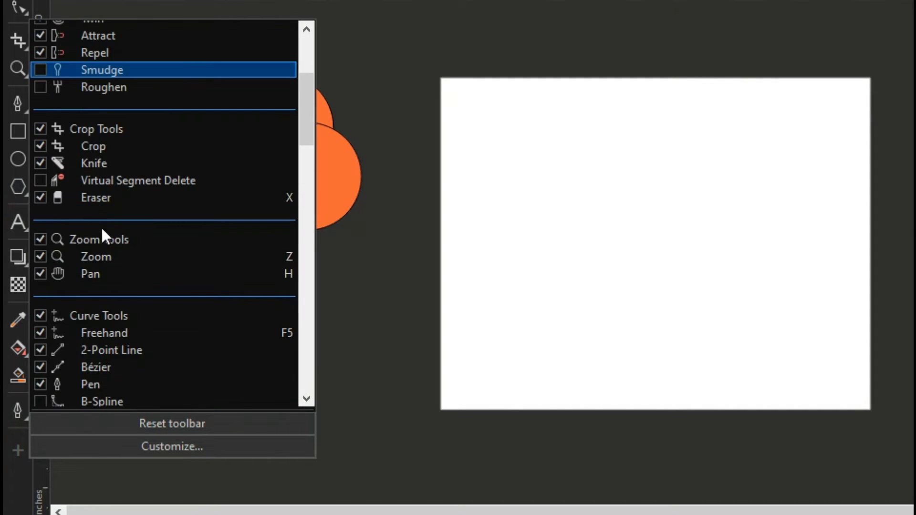
scroll(104, 242, up, 3)
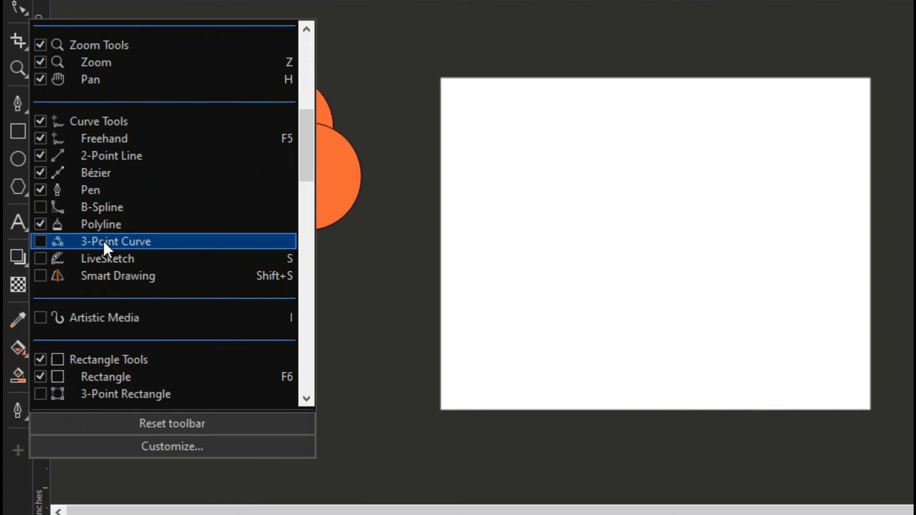
scroll(104, 242, down, 5)
scroll(102, 240, down, 6)
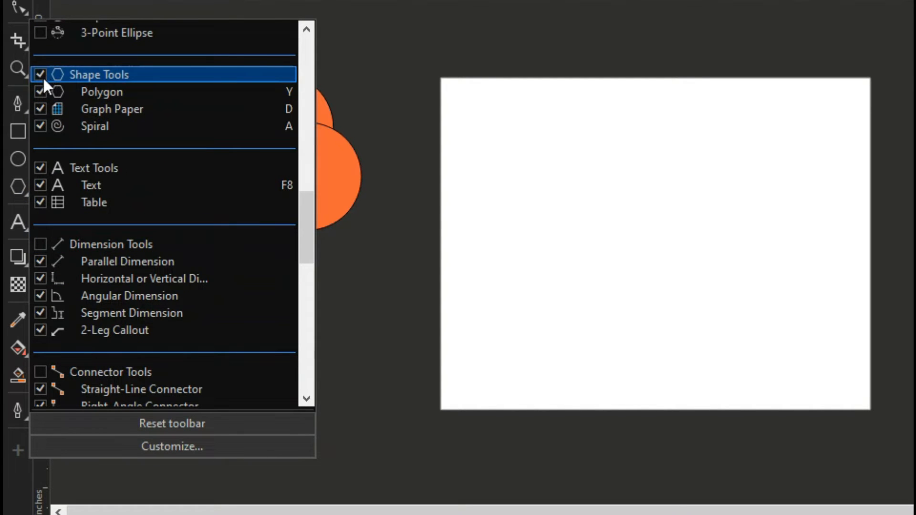
click(380, 216)
Draw a pentagon about 4.3 by 4.2 inches on the page with the Polygon tool.
click(17, 187)
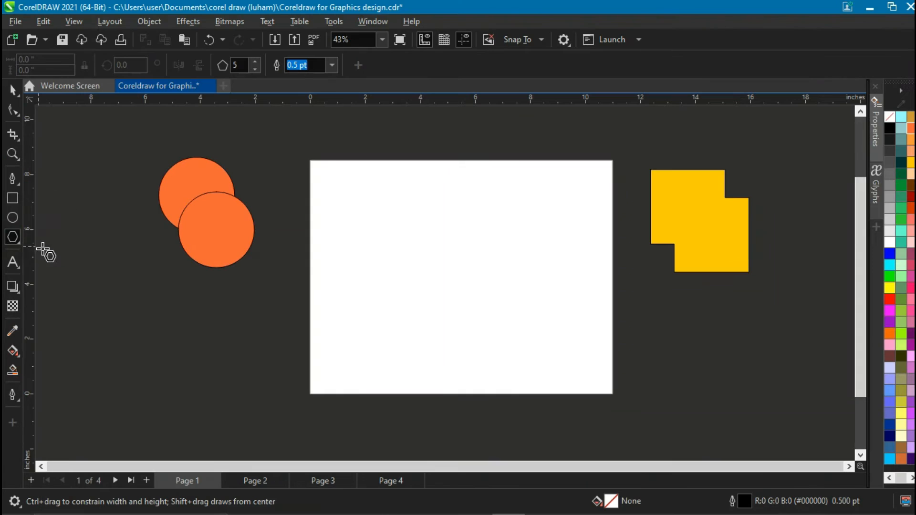
drag(409, 235, 443, 279)
key(space)
drag(409, 221, 416, 257)
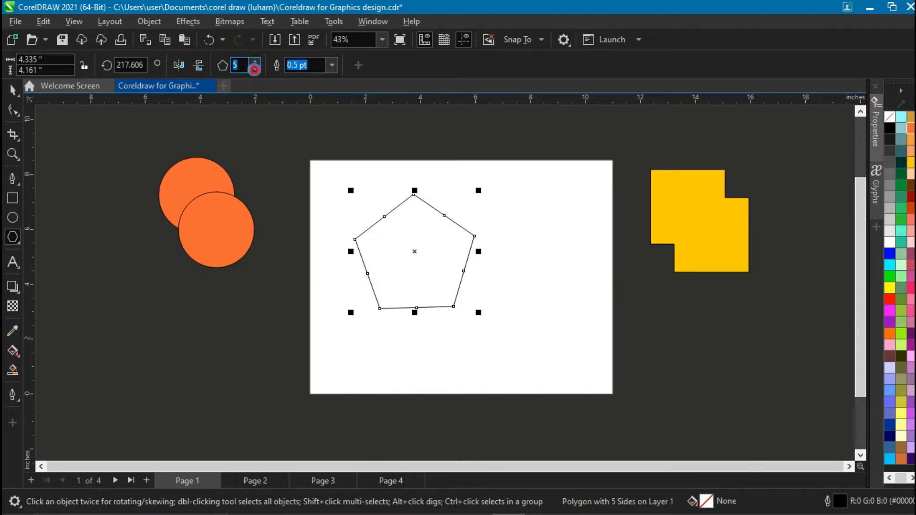
Change the polygon to 3 sides and rotate the triangle so it points upward.
click(255, 69)
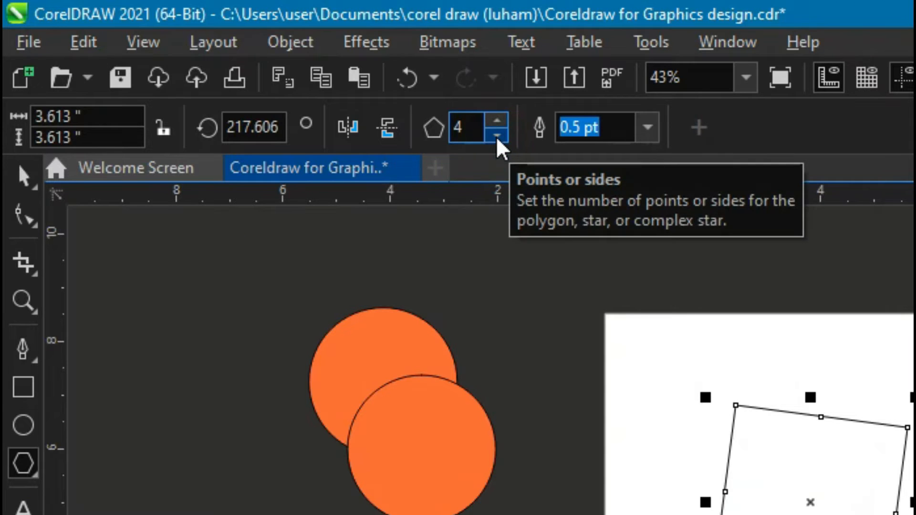
click(496, 137)
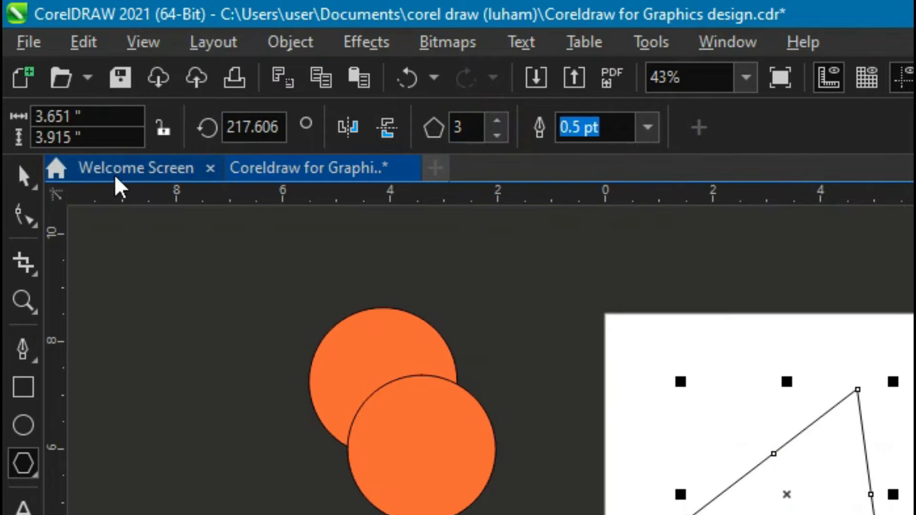
click(22, 178)
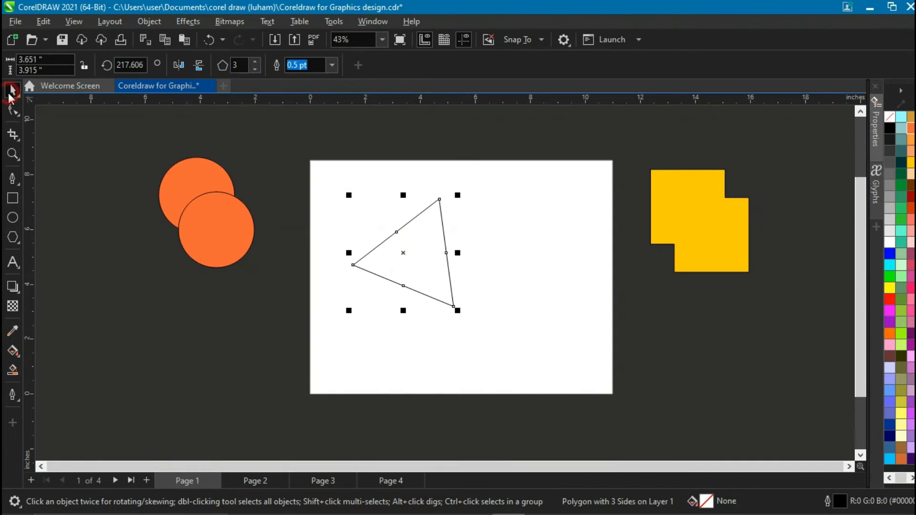
click(403, 253)
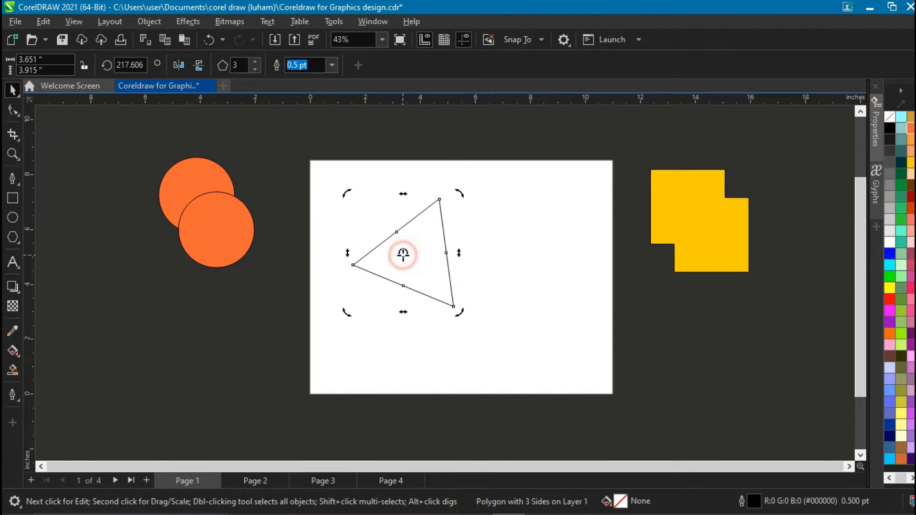
drag(344, 312, 372, 329)
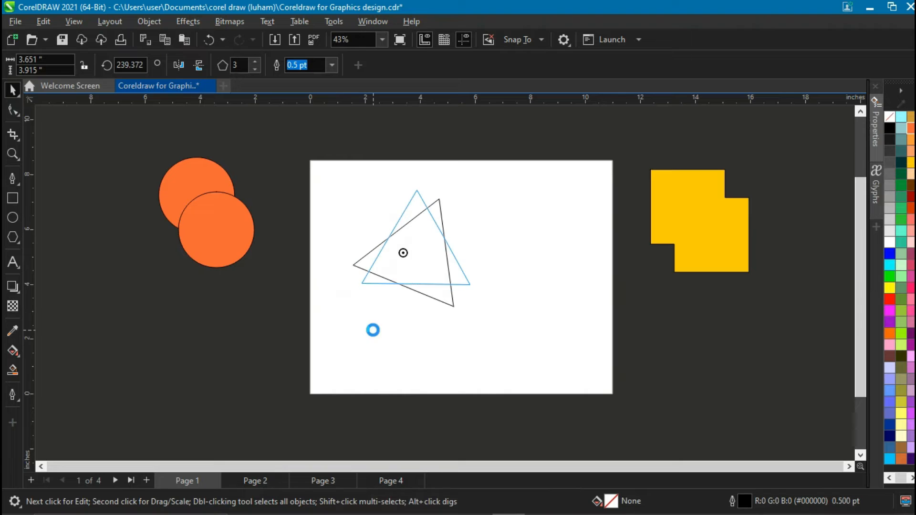
scroll(521, 239, up, 2)
drag(364, 266, 420, 247)
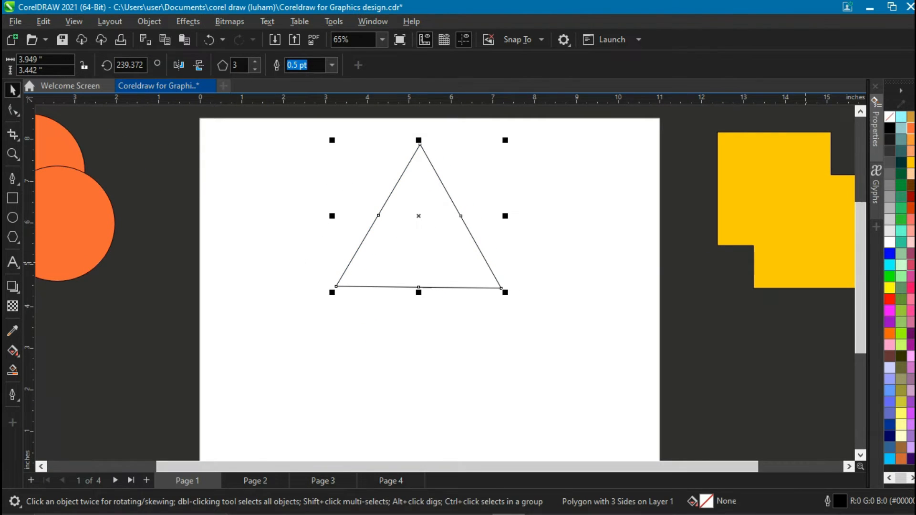
Fill the triangle with blue.
click(890, 253)
scroll(438, 265, down, 2)
scroll(434, 260, up, 2)
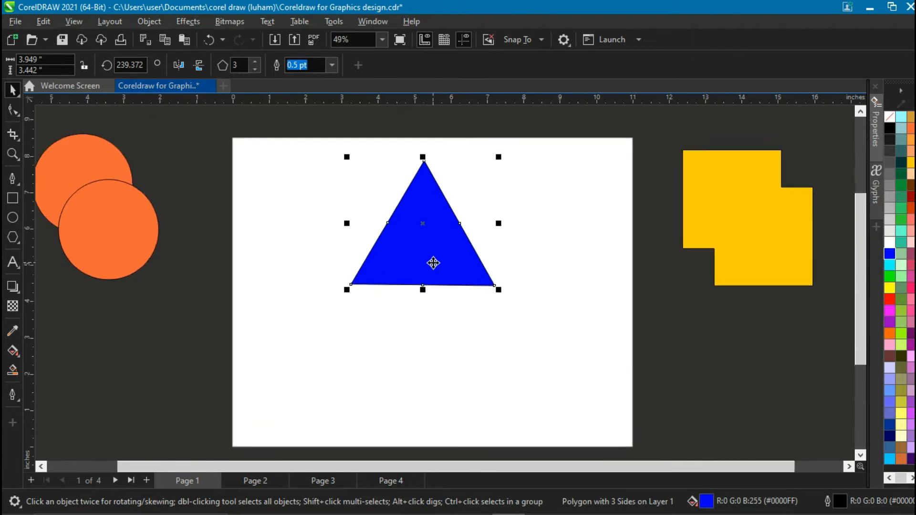
Duplicate the triangle twice, stacking the copies downward to form a tree shape.
drag(426, 246, 421, 339)
click(421, 281)
drag(418, 350, 415, 350)
scroll(415, 349, down, 1)
scroll(415, 349, down, 1)
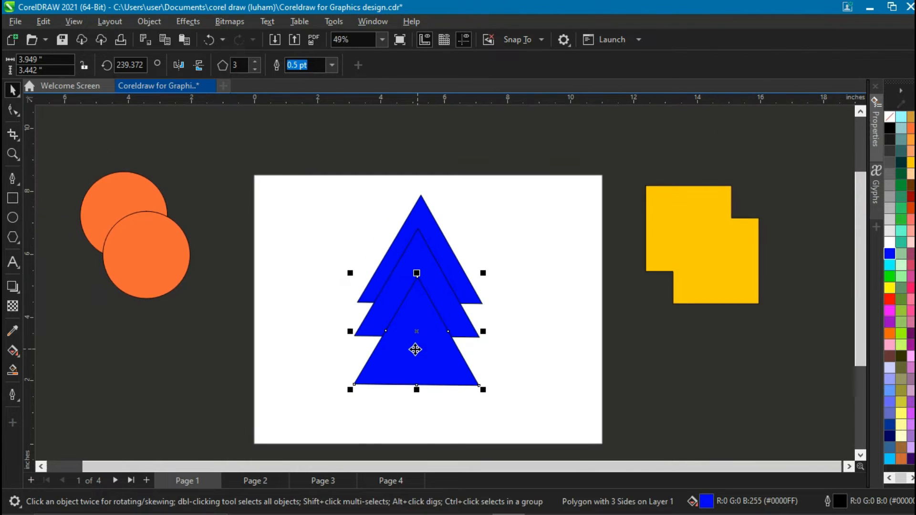
Draw a thin rectangle about 0.36 by 2.19 inches below the triangles as a trunk.
click(857, 307)
drag(861, 322, 861, 338)
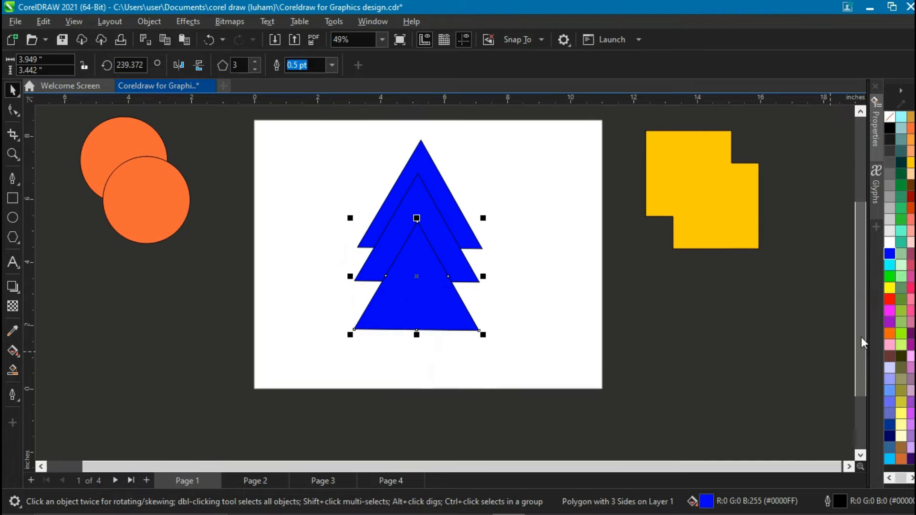
click(538, 323)
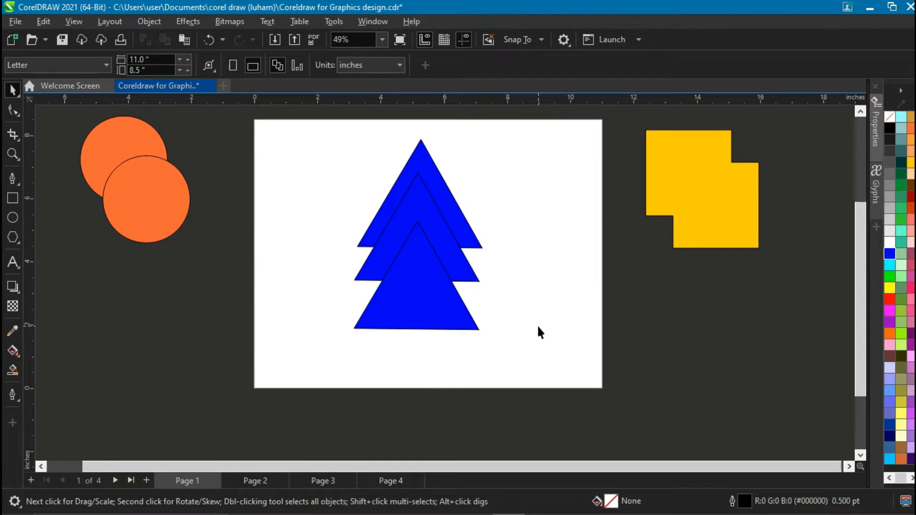
click(12, 198)
mouse_move(417, 310)
mouse_down()
mouse_move(439, 374)
mouse_move(416, 376)
mouse_move(417, 385)
mouse_up()
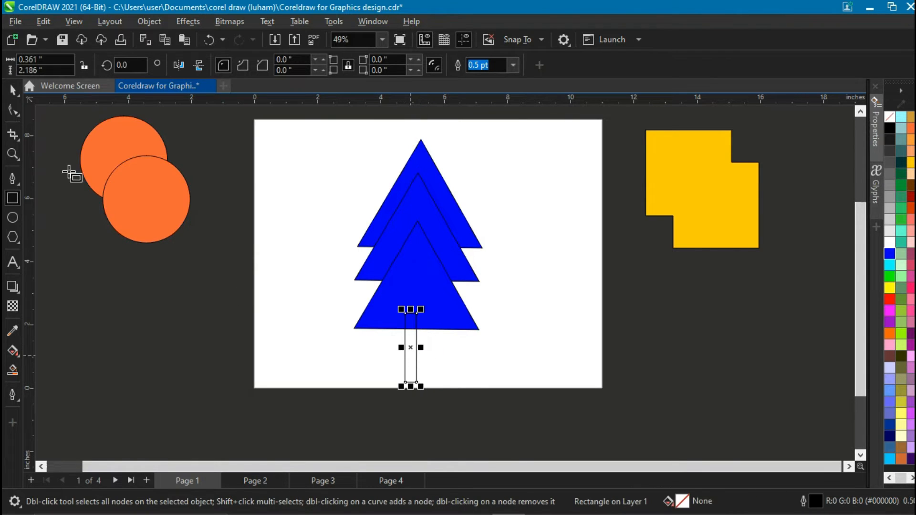
Fill the trunk rectangle with blue.
click(13, 89)
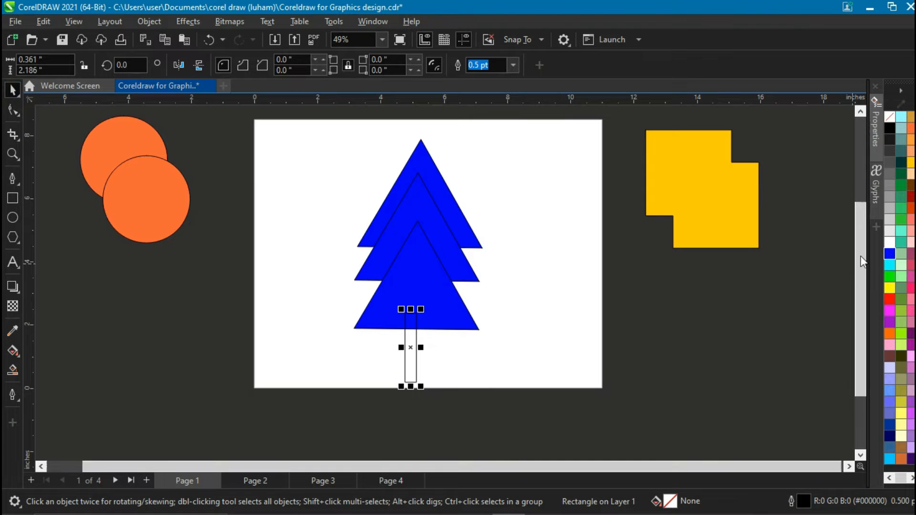
click(889, 253)
click(574, 287)
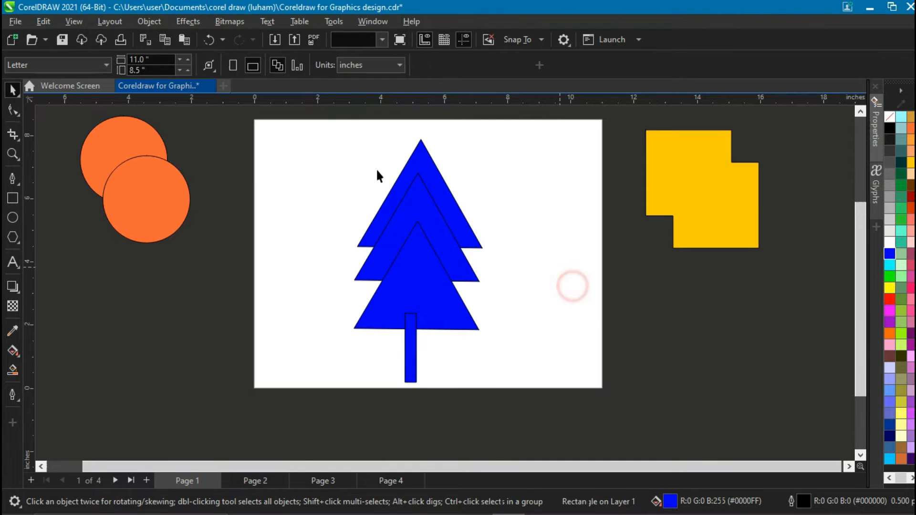
Try centering the three selected triangles on the page, then undo it.
drag(332, 130, 529, 372)
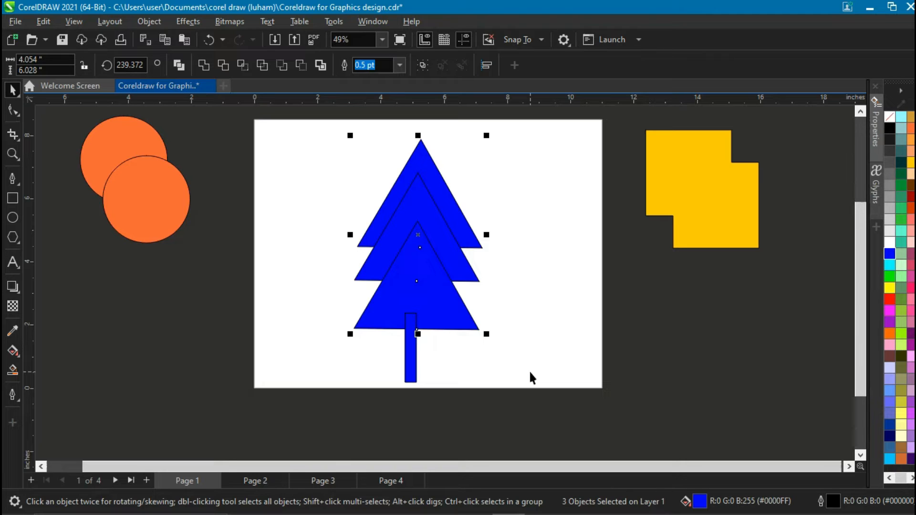
key(p)
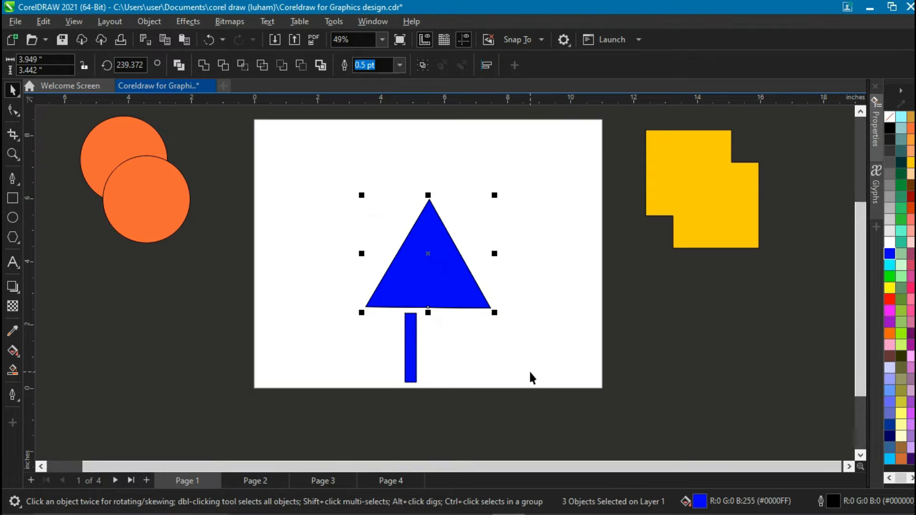
key(ctrl+z)
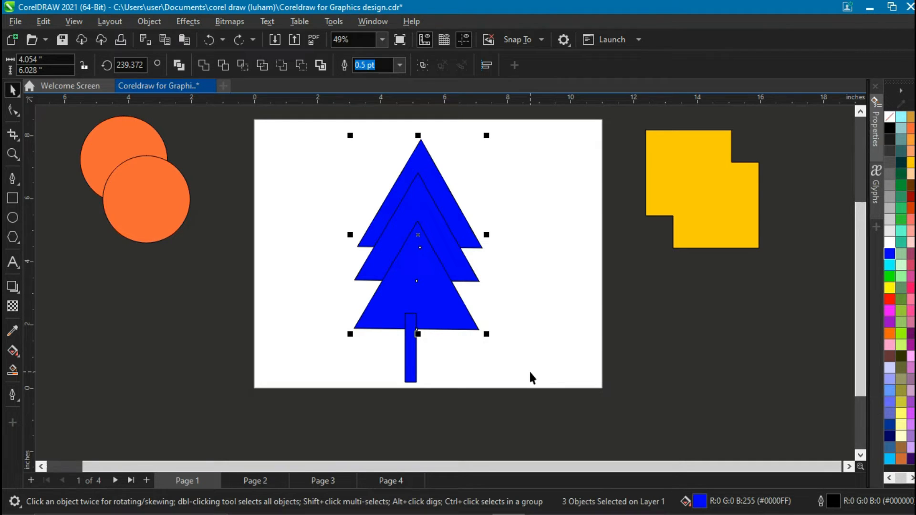
Group the three triangles.
right_click(432, 304)
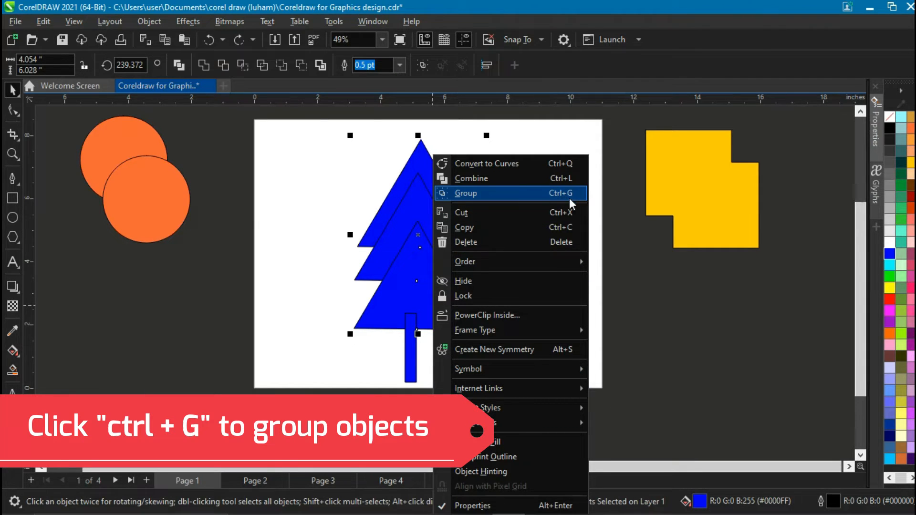
click(556, 195)
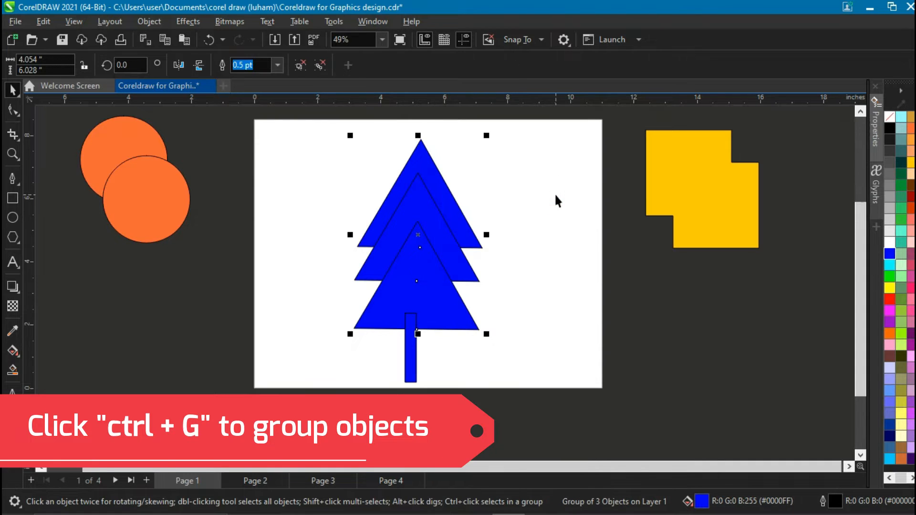
Move the triangle group aside and center it on the page.
scroll(556, 195, up, 1)
click(473, 251)
drag(356, 277, 499, 268)
scroll(446, 266, down, 2)
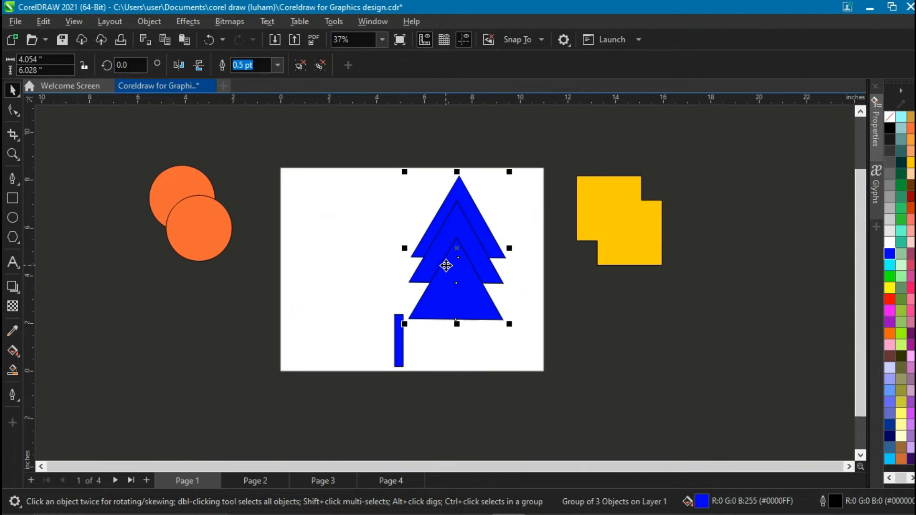
key(p)
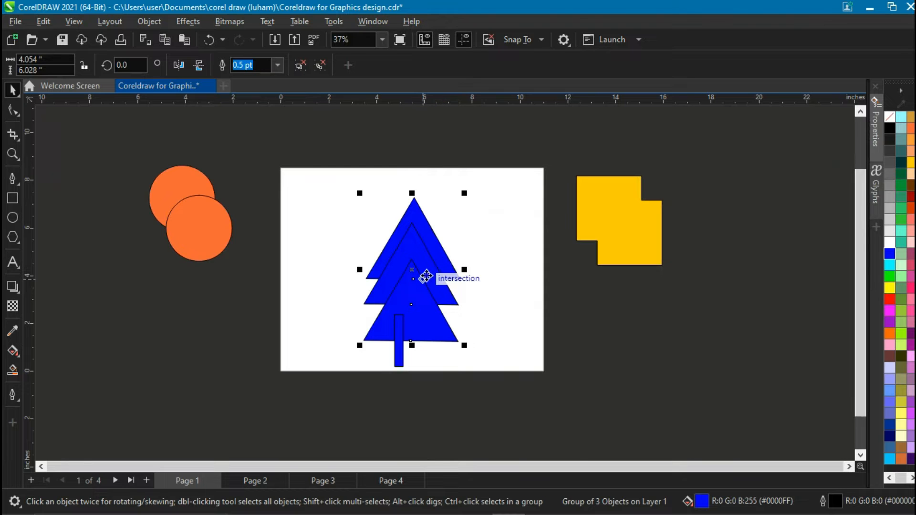
Ungroup all the triangles in the group.
right_click(426, 276)
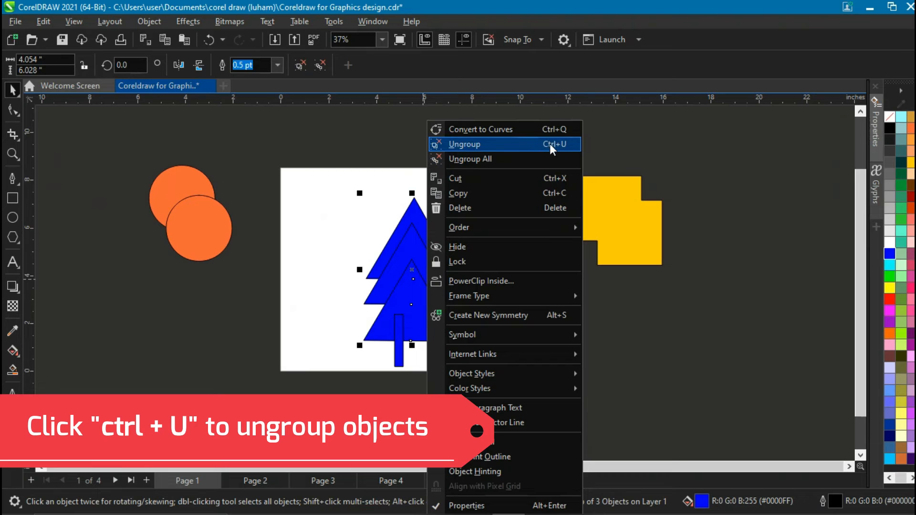
click(483, 159)
click(475, 301)
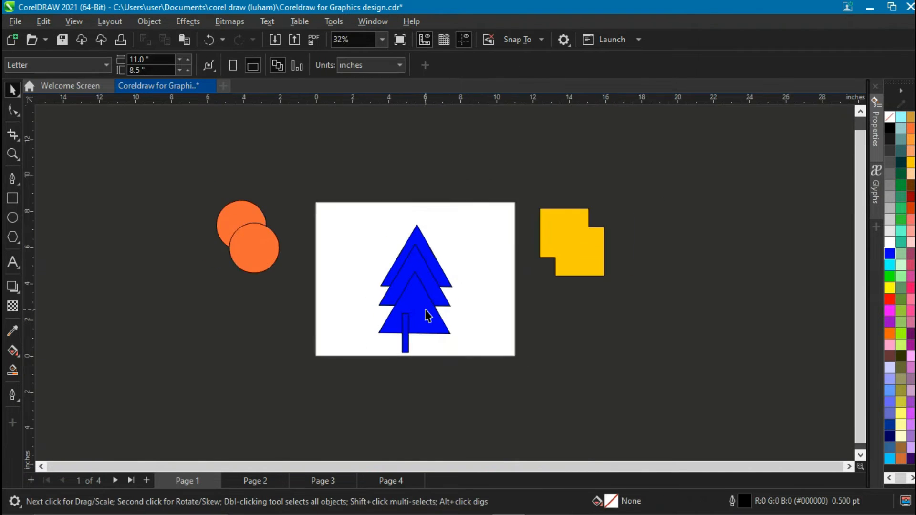
Center the trunk rectangle on the page and move it down beneath the triangles.
scroll(423, 326, up, 2)
drag(381, 351, 410, 349)
key(p)
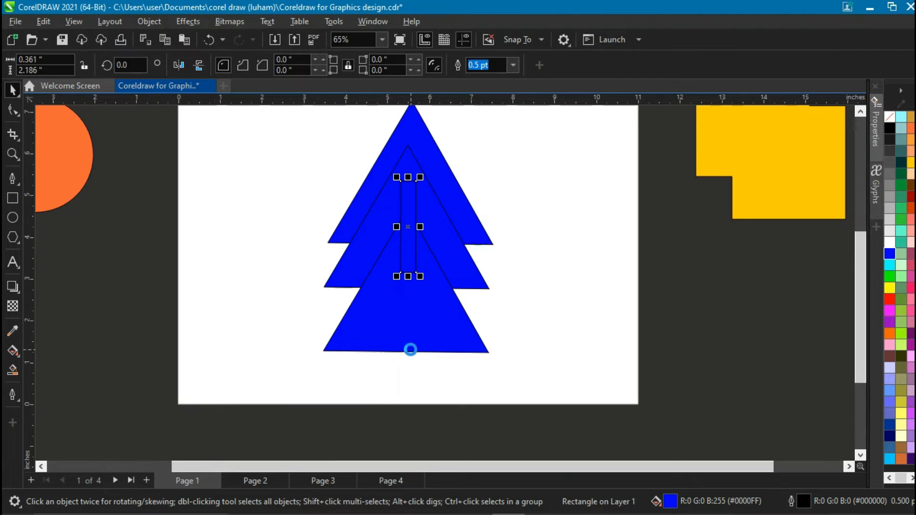
drag(410, 248, 410, 368)
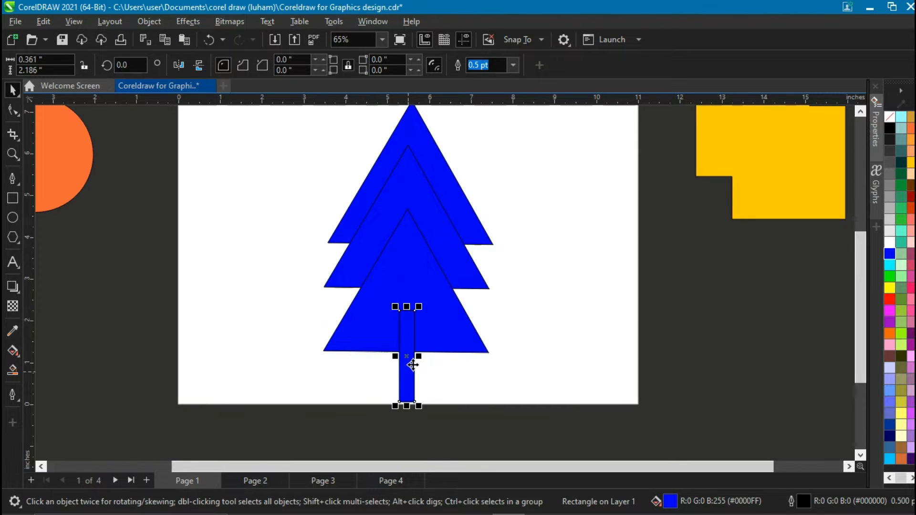
Move the bottom triangle slightly upward.
scroll(423, 352, down, 1)
scroll(424, 352, up, 2)
drag(439, 311, 445, 290)
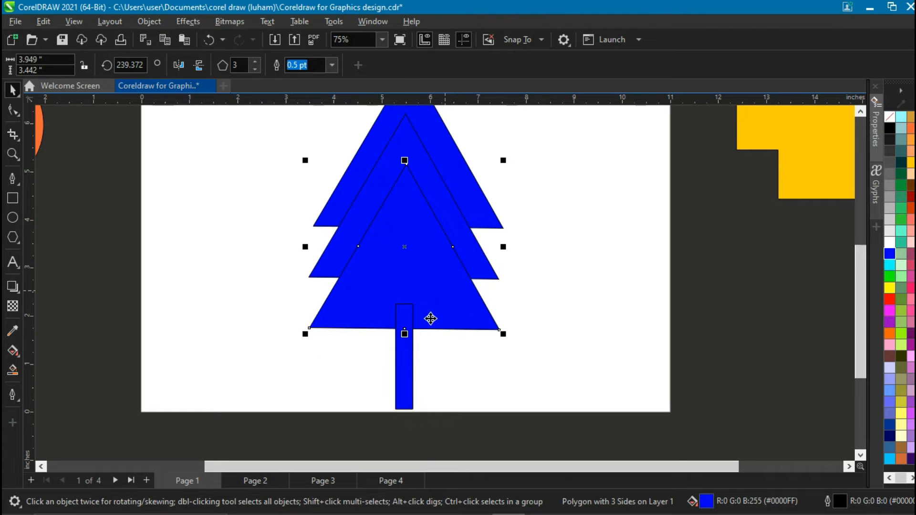
Nudge the trunk slightly upward, then weld all the triangles and the trunk into a single tree shape.
drag(409, 359, 409, 345)
scroll(409, 346, down, 2)
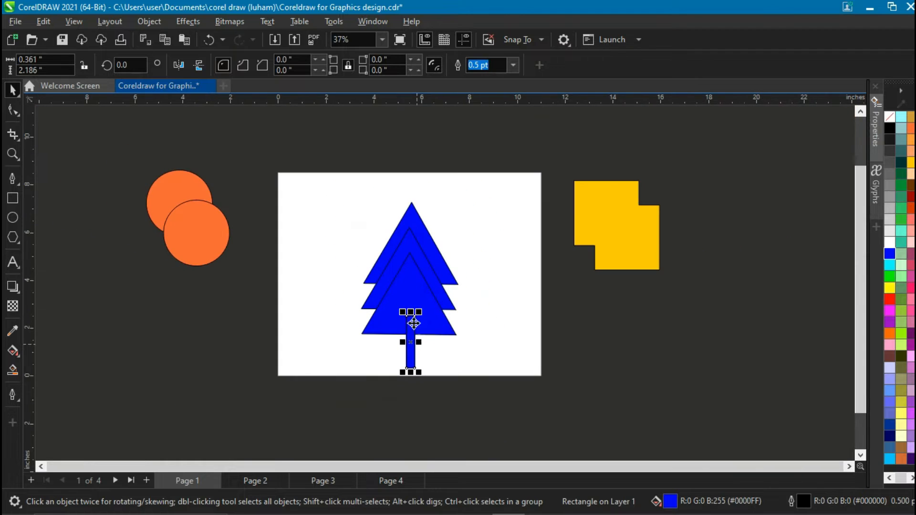
drag(359, 190, 491, 408)
scroll(432, 300, up, 1)
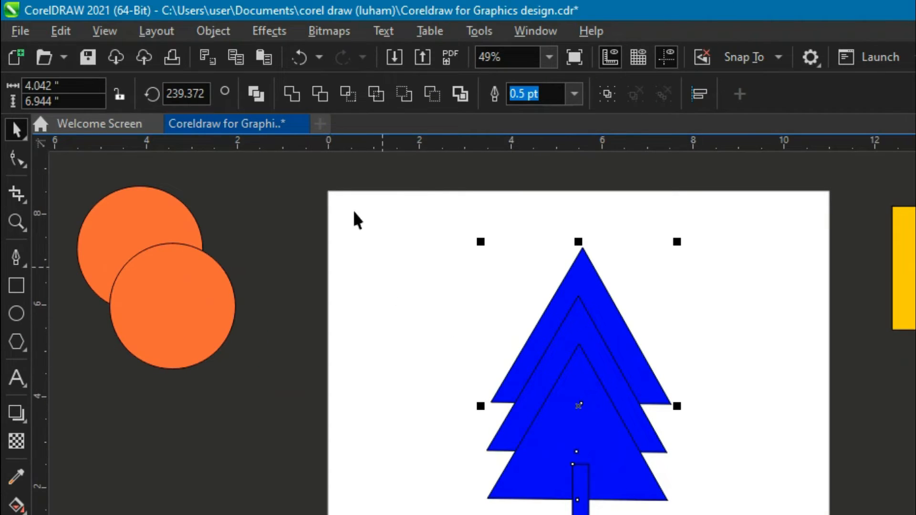
click(292, 97)
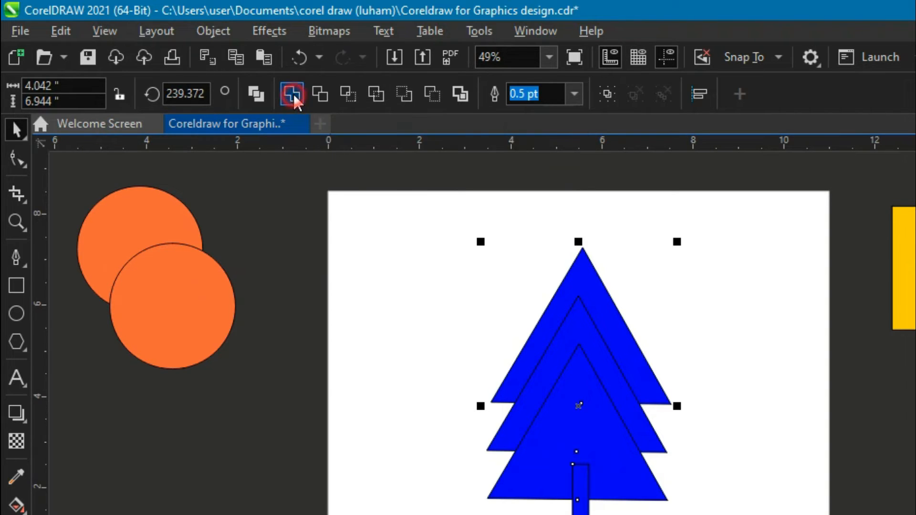
drag(580, 460, 652, 376)
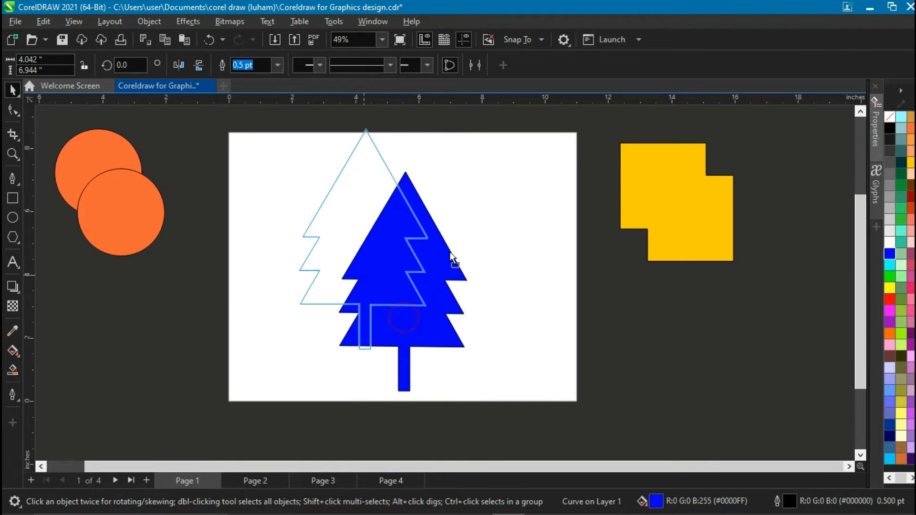
drag(452, 258, 406, 303)
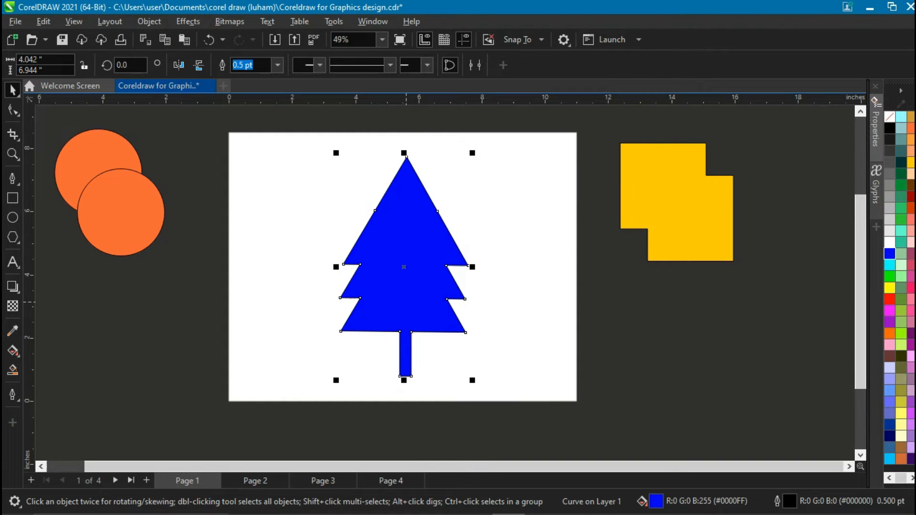
Fill the welded tree shape with dark green.
click(900, 163)
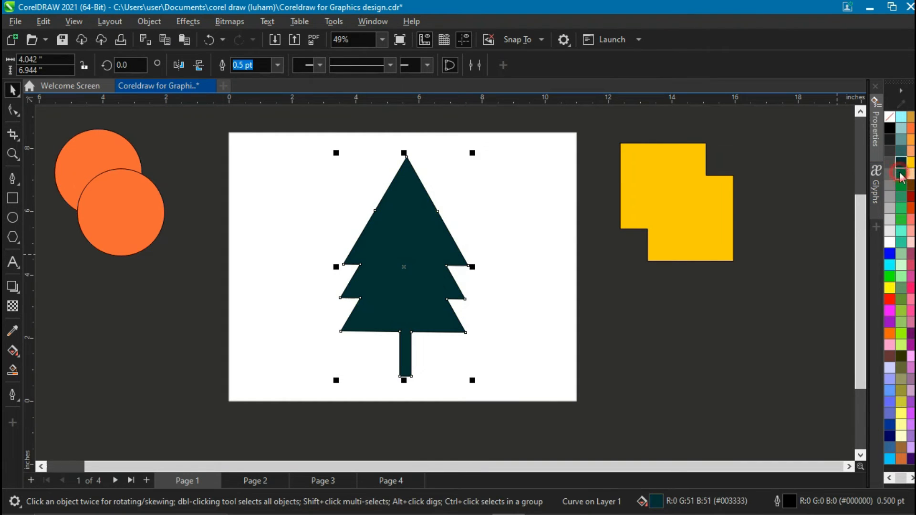
click(900, 174)
click(659, 326)
scroll(459, 321, down, 1)
scroll(459, 322, up, 2)
scroll(458, 321, down, 3)
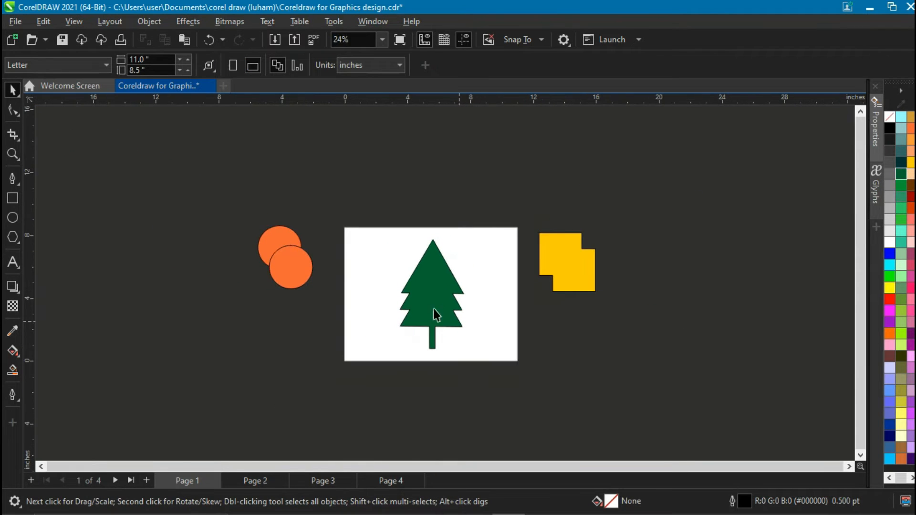
Move the tree off the page to the right and delete the yellow welded squares shape.
drag(432, 306, 581, 318)
scroll(422, 286, up, 2)
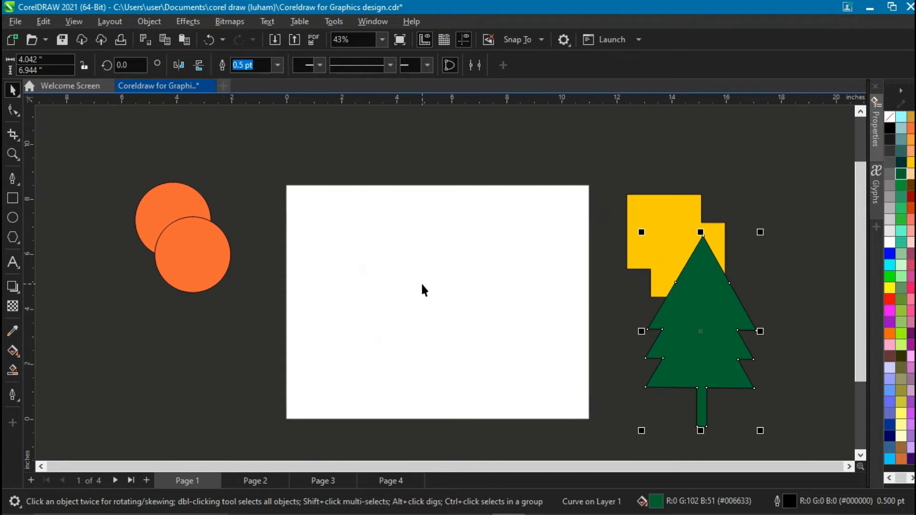
drag(657, 248, 625, 211)
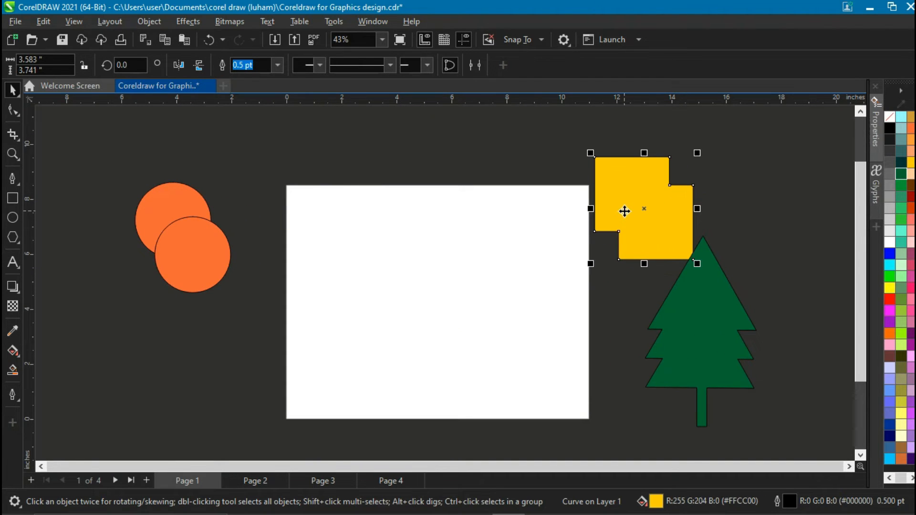
key(Delete)
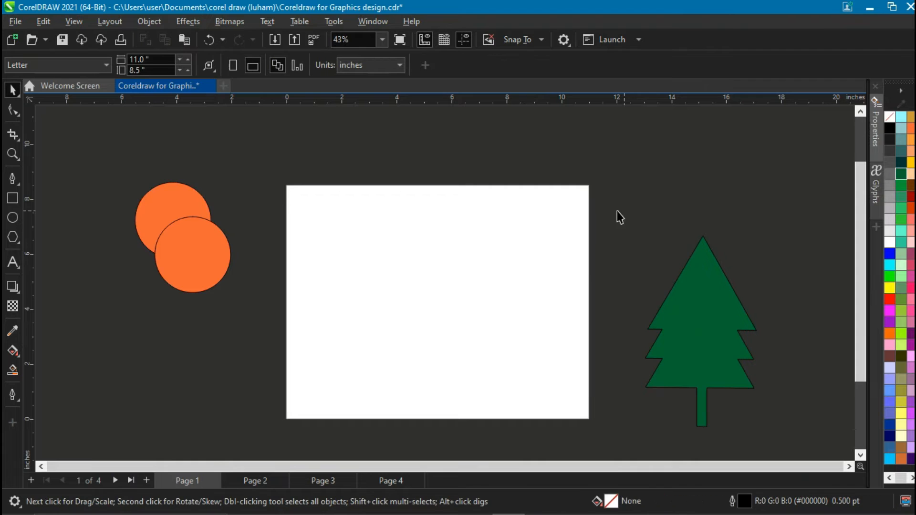
Draw a rectangle about 3.27 x 2.88 in on the page and fill it brown.
click(13, 198)
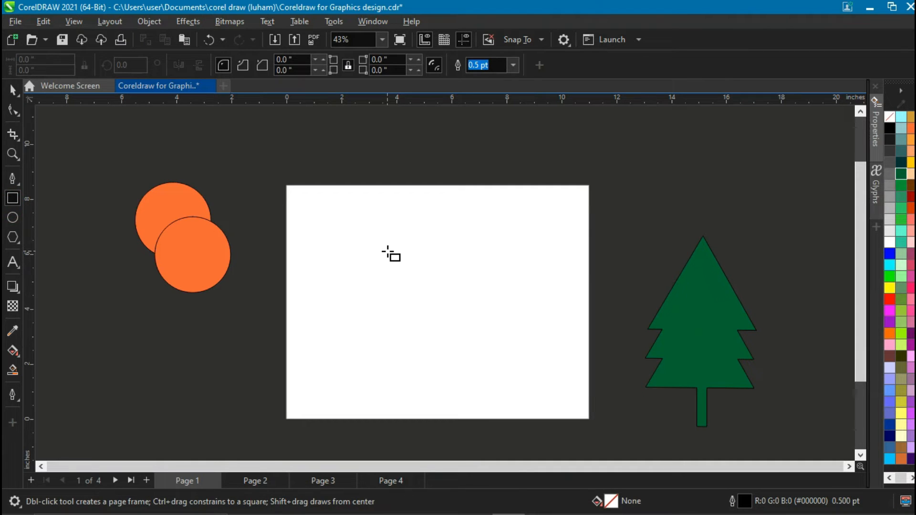
drag(387, 251, 432, 292)
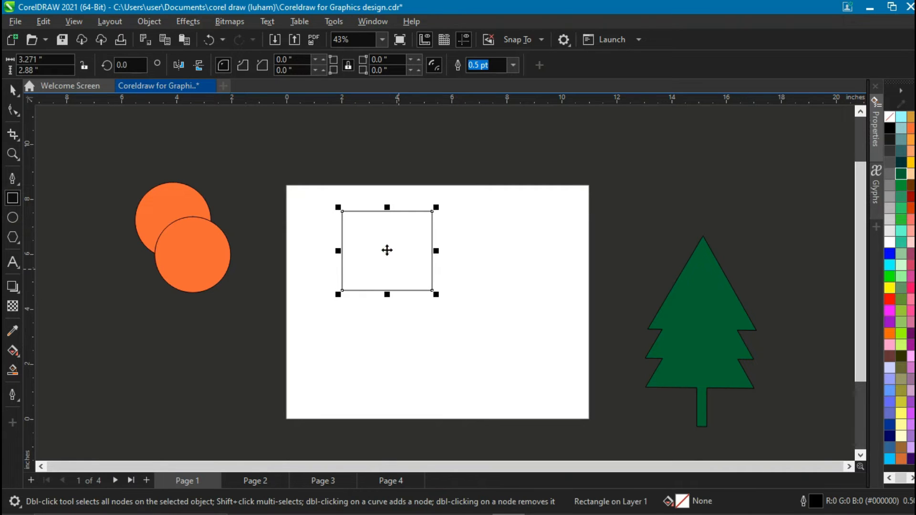
click(386, 249)
drag(398, 265, 401, 266)
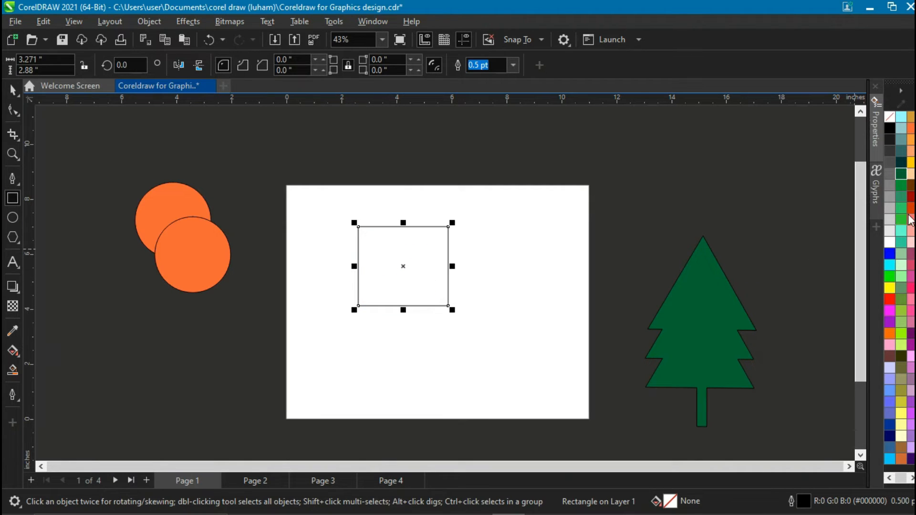
click(911, 185)
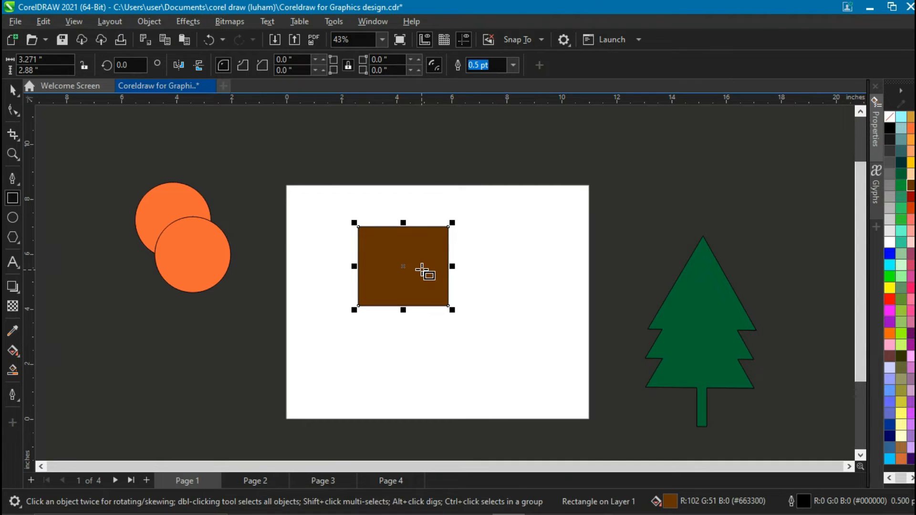
Duplicate the brown rectangle offset down and right, and fill the copy with dark pink (#993366).
drag(401, 266, 440, 295)
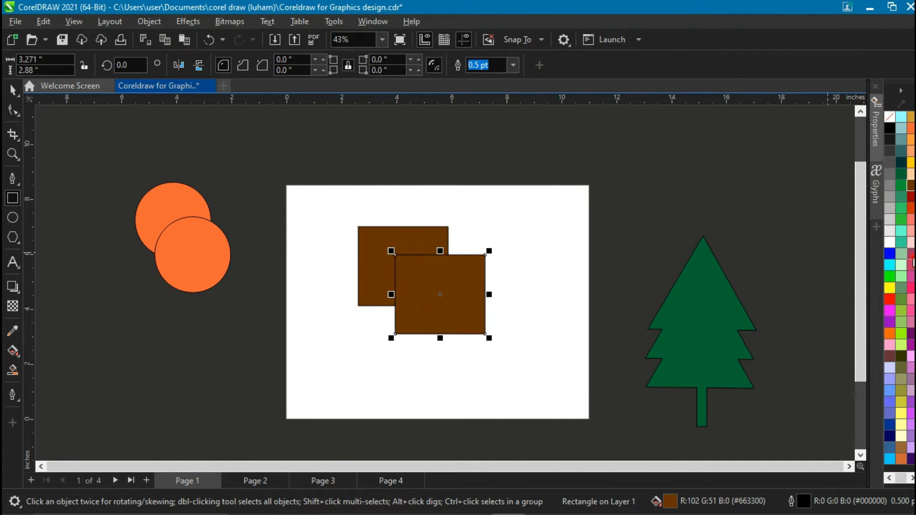
click(910, 258)
Trim the brown rectangle with the overlapping pink rectangle and undo the trim.
click(13, 89)
click(322, 187)
drag(323, 187, 519, 365)
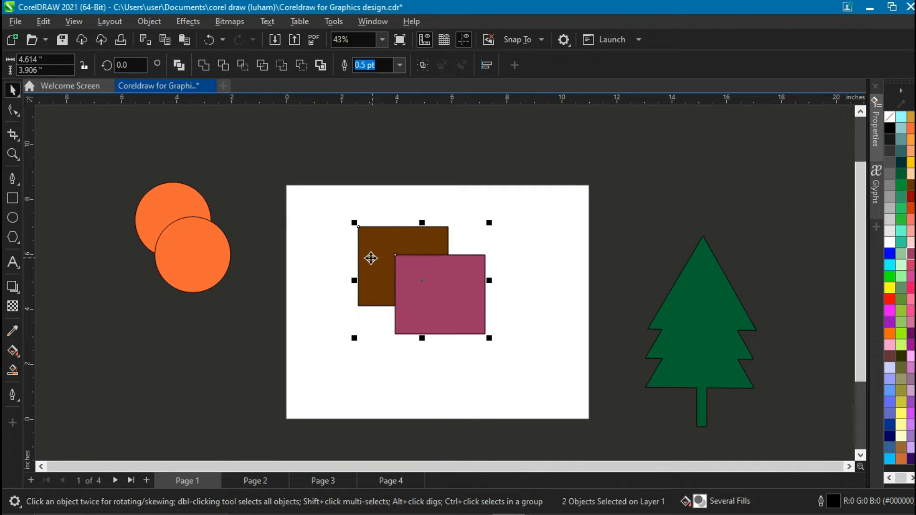
click(224, 69)
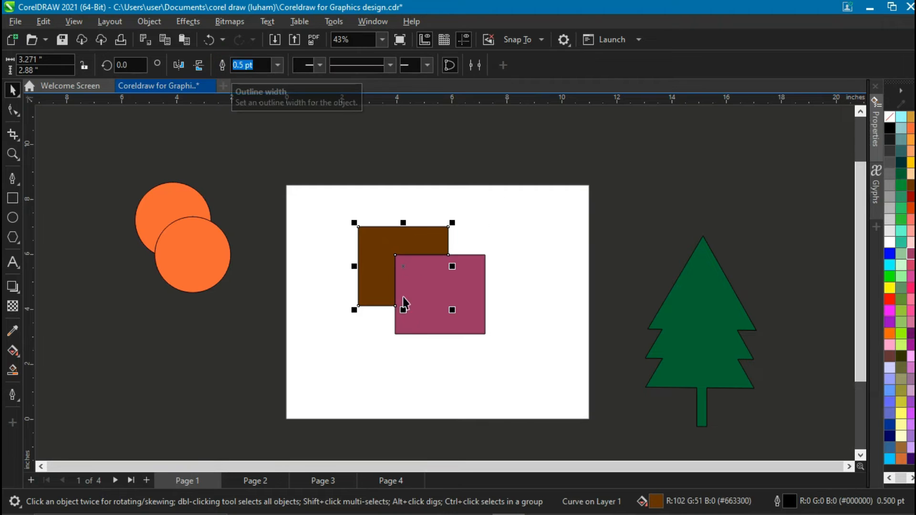
drag(361, 264, 318, 261)
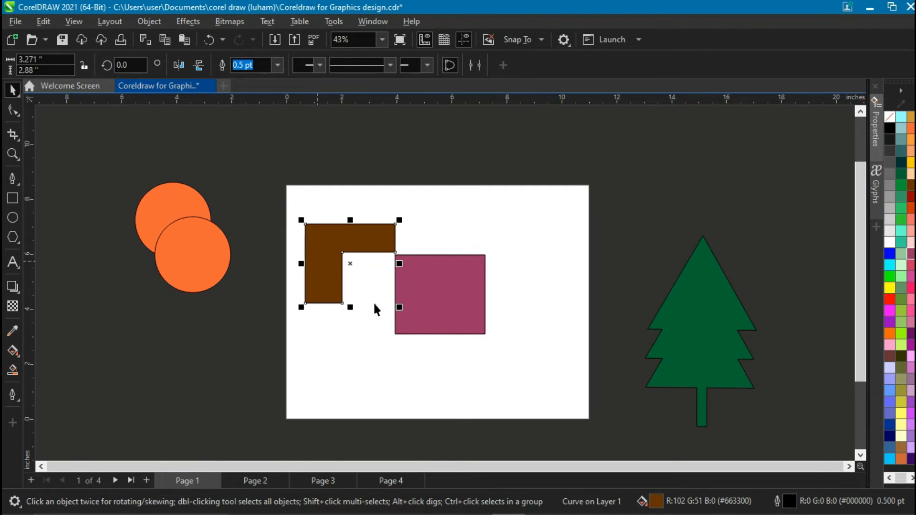
click(335, 320)
click(336, 258)
key(ctrl+z)
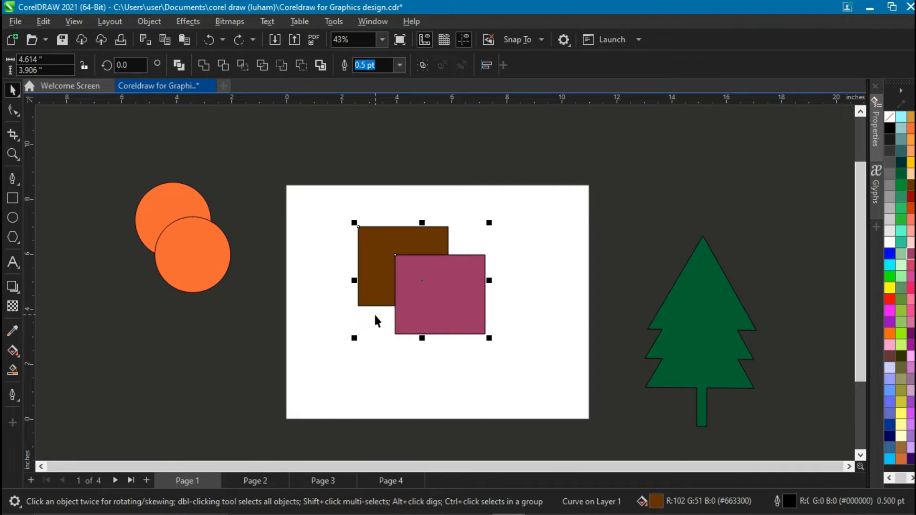
Center the pink rectangle on the page, shrink the brown rectangle to about 2.5 x 2.2 in and center it too.
drag(387, 249, 324, 226)
click(500, 228)
drag(394, 286, 421, 312)
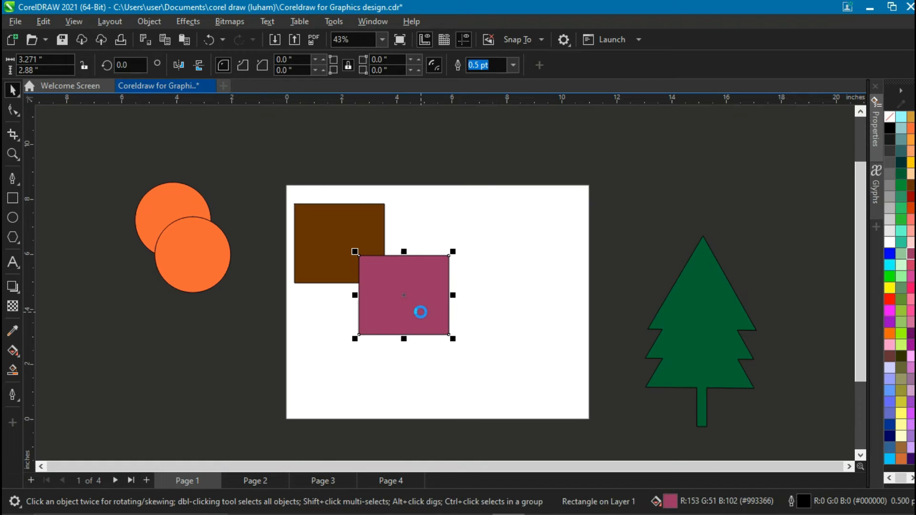
click(340, 246)
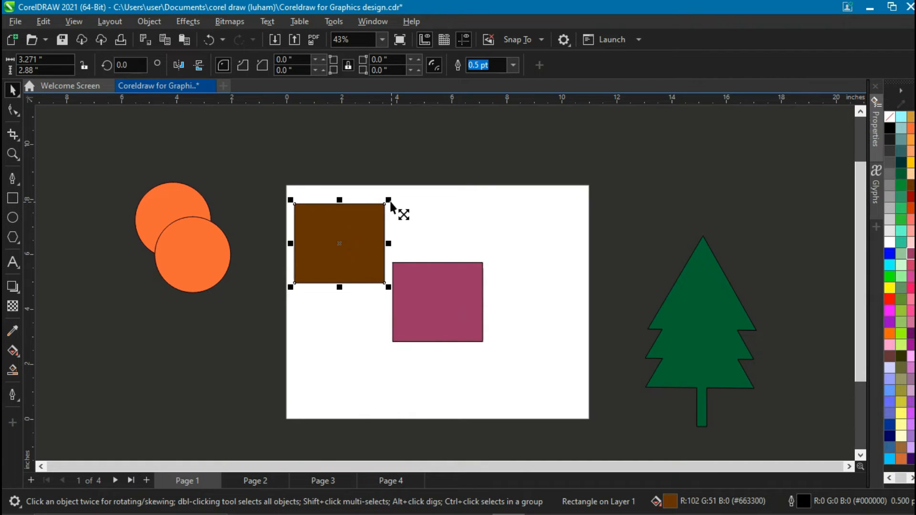
click(391, 202)
mouse_move(391, 203)
mouse_down()
mouse_move(385, 224)
mouse_move(391, 207)
mouse_up()
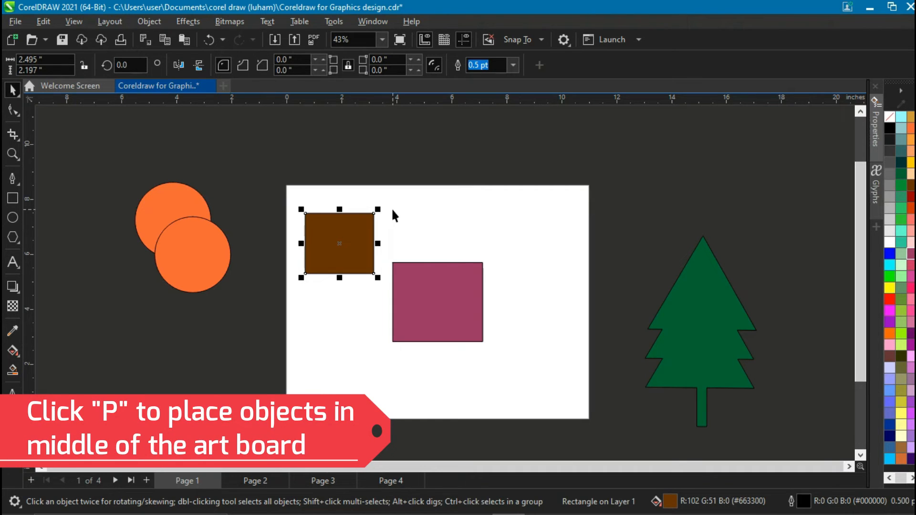
key(p)
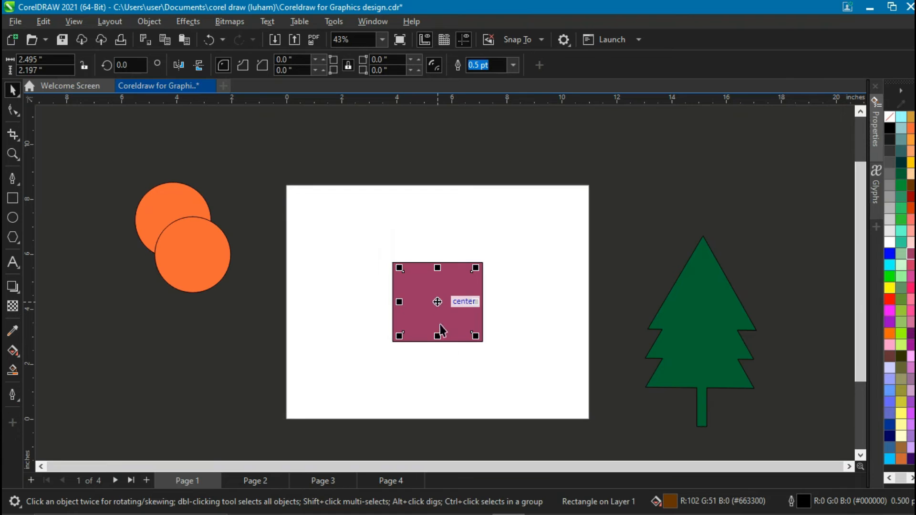
Bring the brown rectangle to the front of the page, above the pink rectangle.
scroll(451, 310, up, 1)
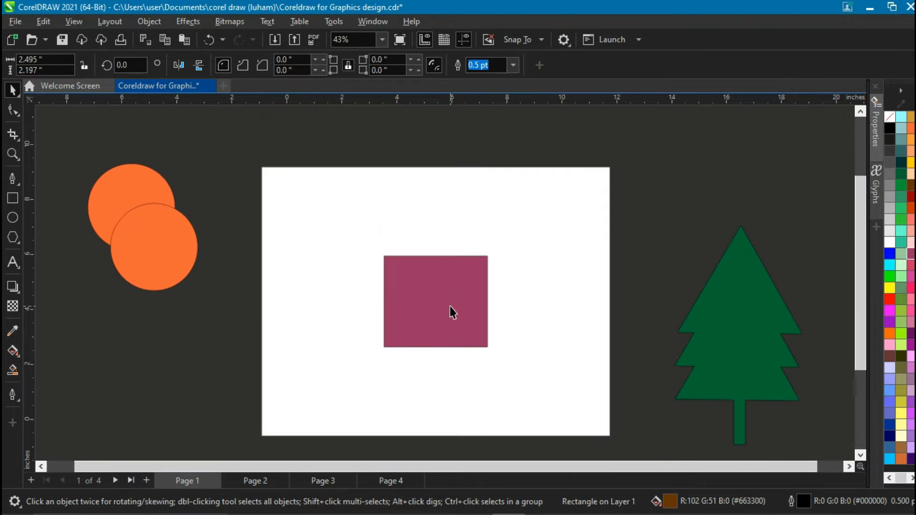
scroll(451, 311, up, 2)
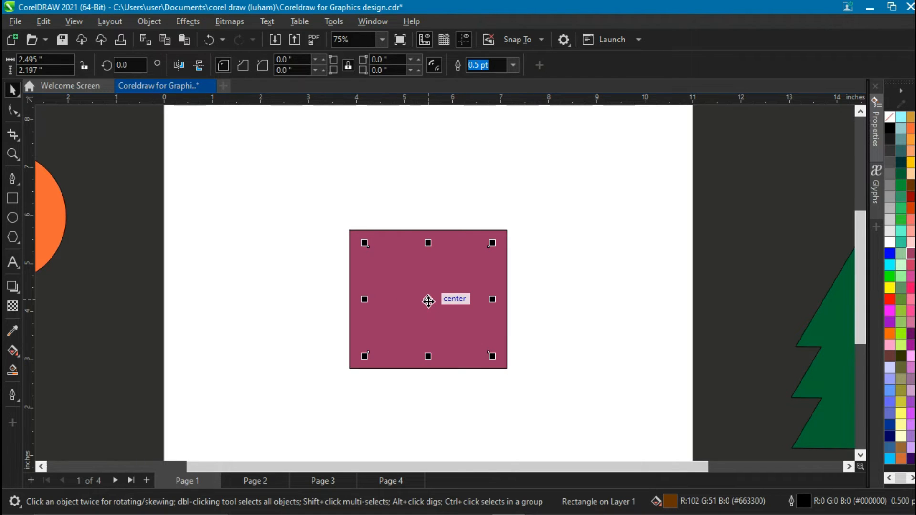
right_click(428, 301)
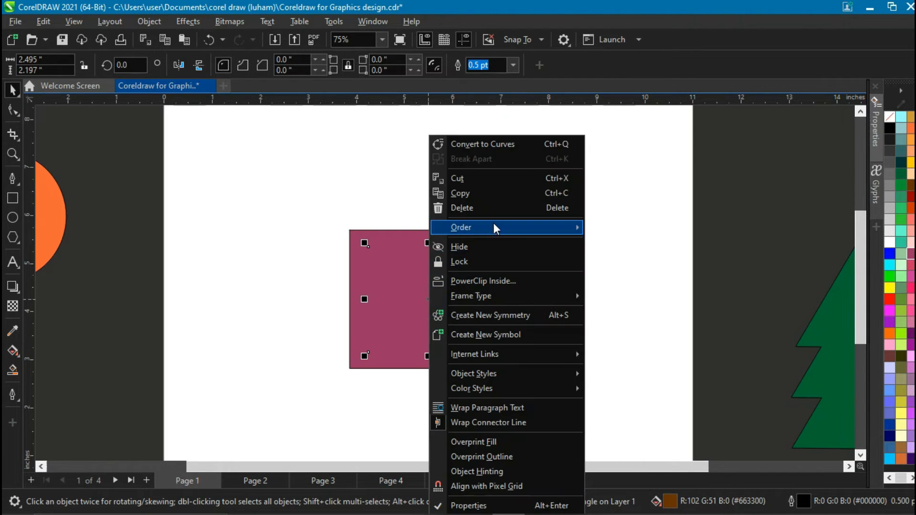
mouse_move(494, 224)
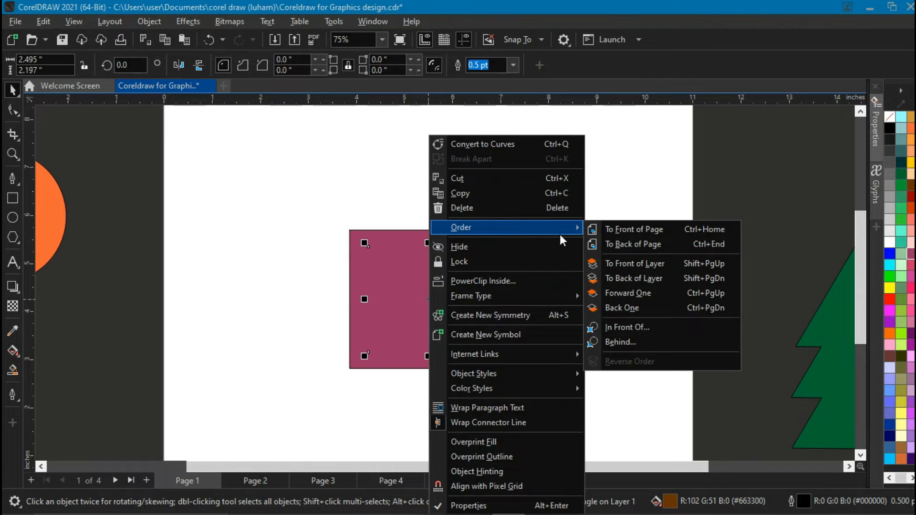
click(620, 229)
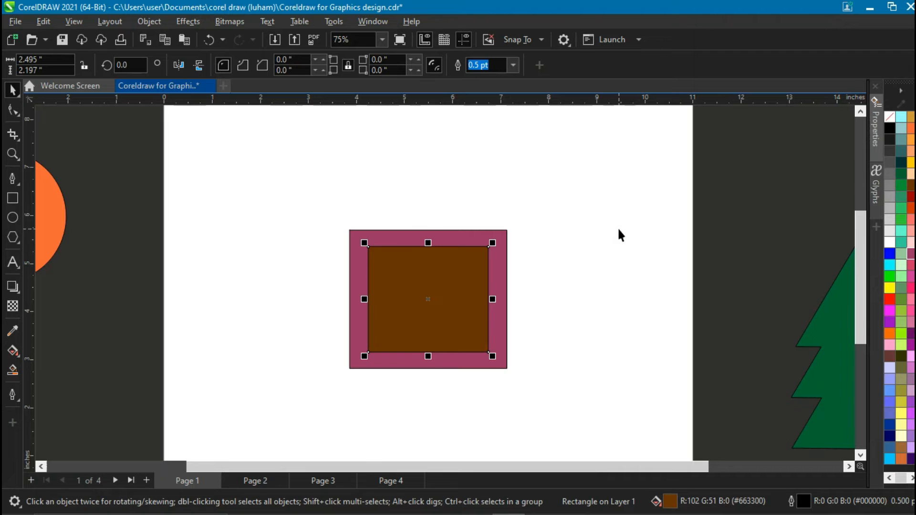
Trim the pink rectangle with the brown one and pull the brown square away from the resulting frame.
drag(319, 188, 610, 417)
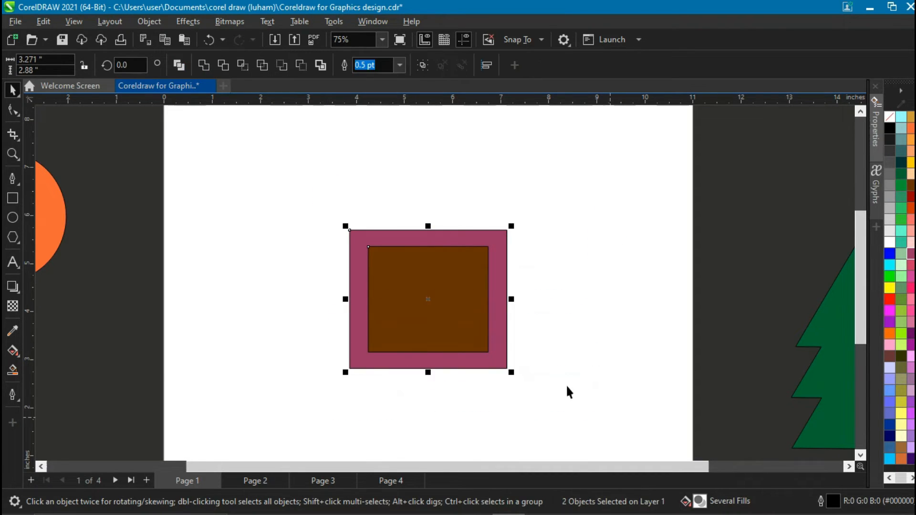
scroll(558, 377, down, 1)
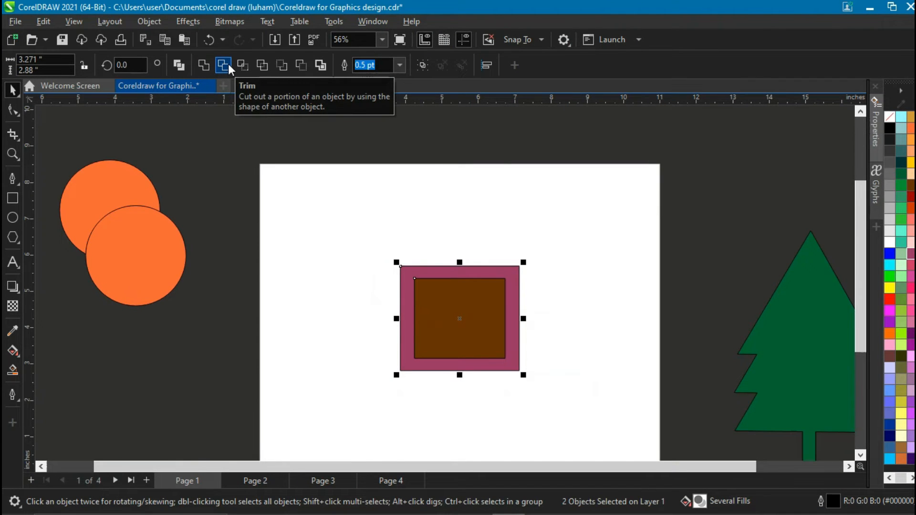
click(224, 65)
click(409, 205)
drag(408, 277, 284, 208)
click(444, 317)
drag(443, 317, 477, 320)
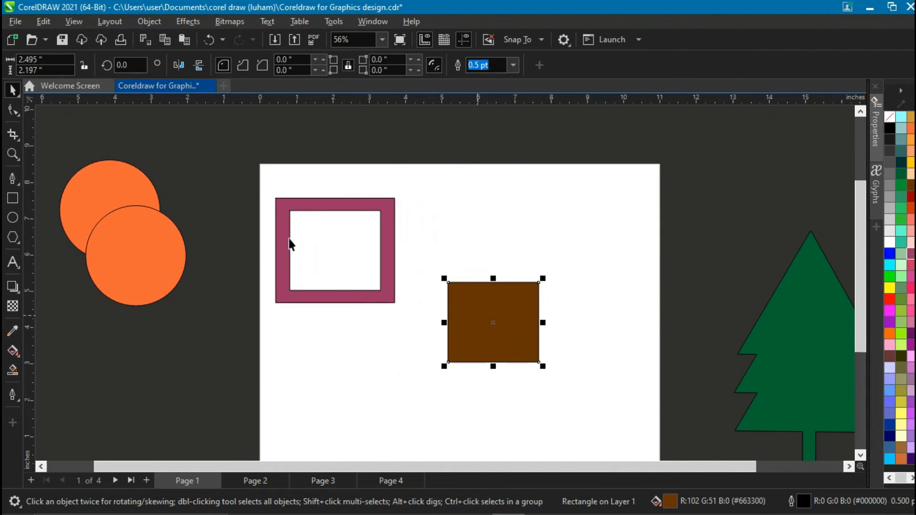
Move the pink frame and the brown square off the page to the right.
click(296, 195)
drag(296, 203, 650, 207)
drag(498, 333, 700, 378)
Move both orange circles onto the page side by side and fill the left circle brown.
drag(160, 277, 499, 321)
drag(128, 243, 411, 346)
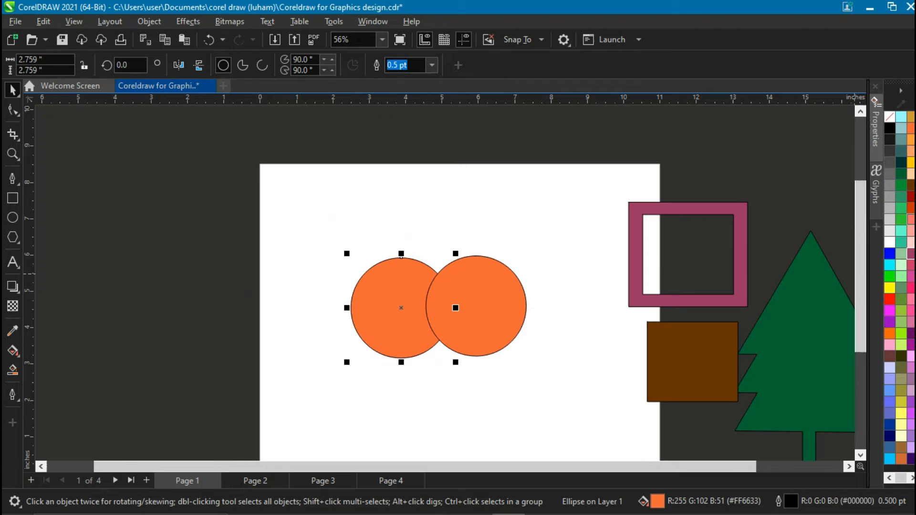
click(911, 185)
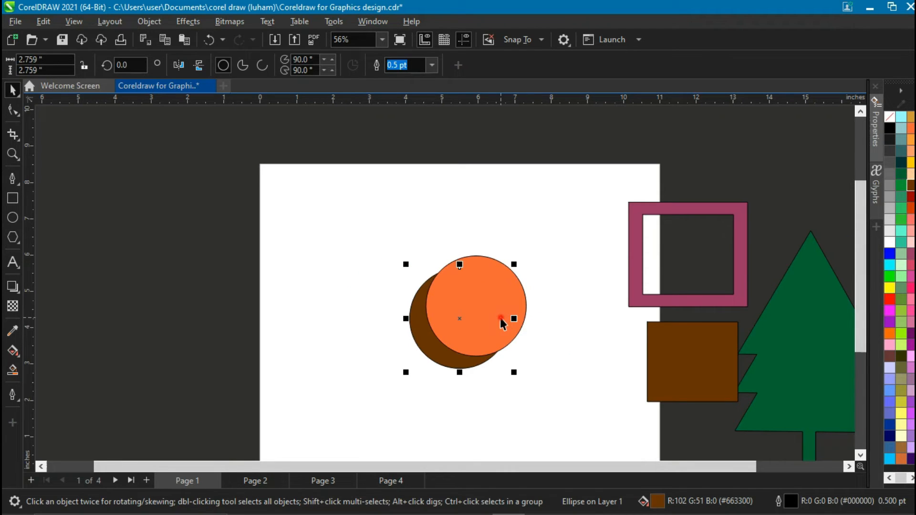
Shrink the orange circle to about 1.78 in diameter and center it on the page inside the brown circle.
click(500, 317)
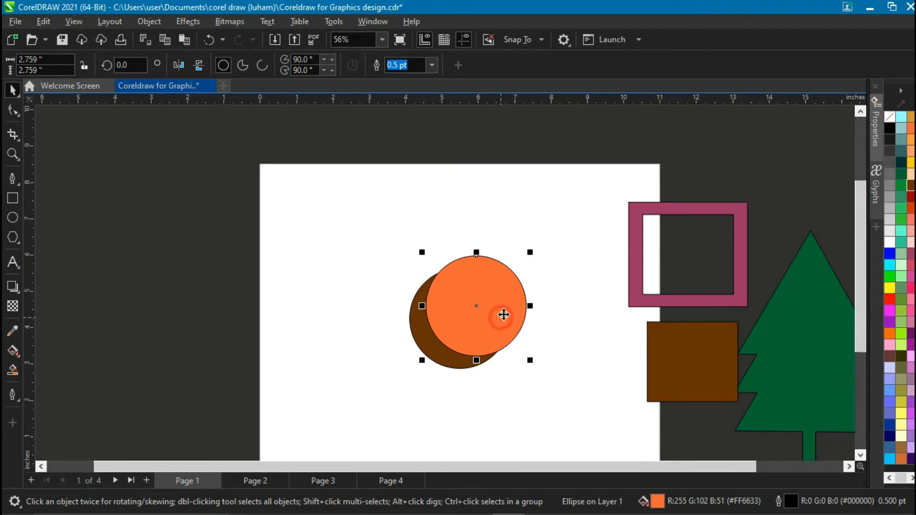
drag(530, 253, 527, 271)
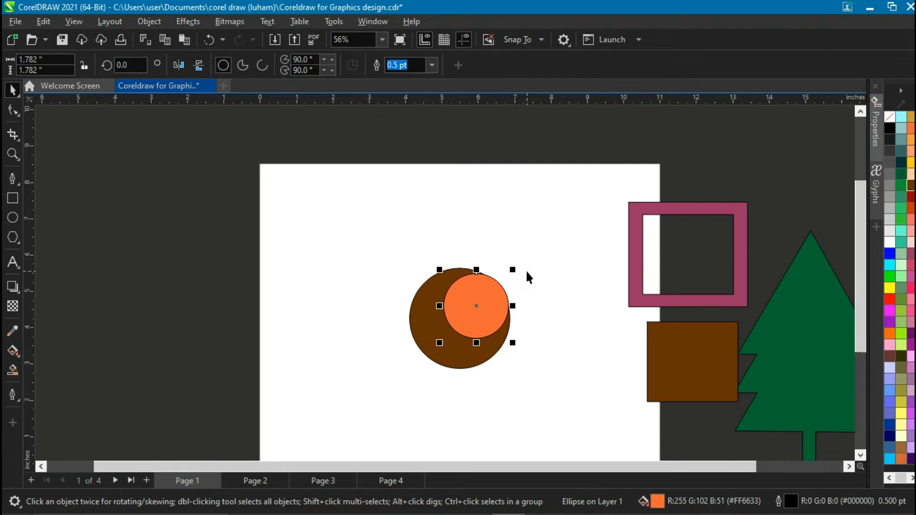
key(p)
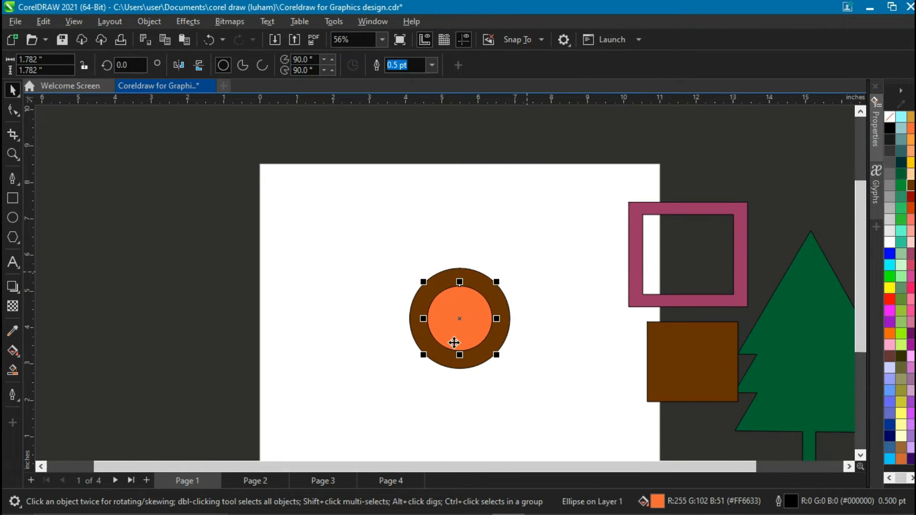
Trim the brown circle with the orange circle and move the orange circle out of the resulting ring.
scroll(453, 342, up, 3)
drag(353, 211, 592, 411)
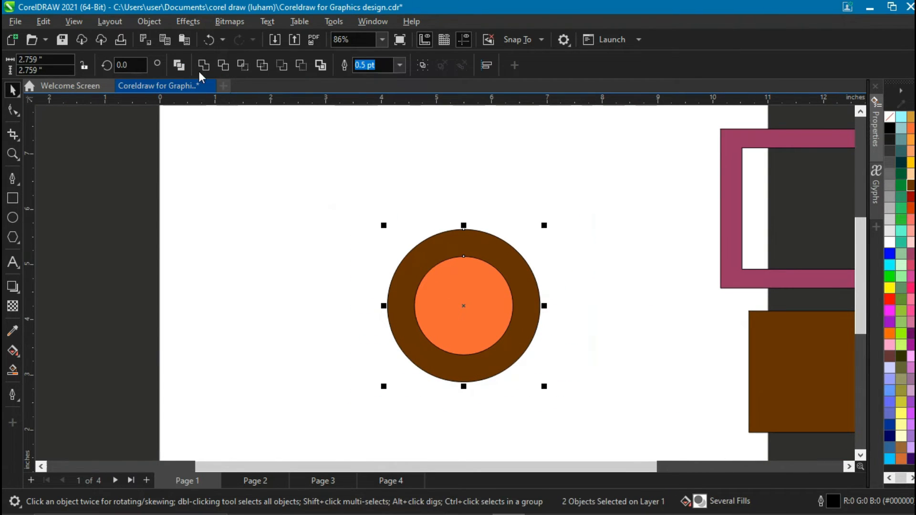
click(224, 64)
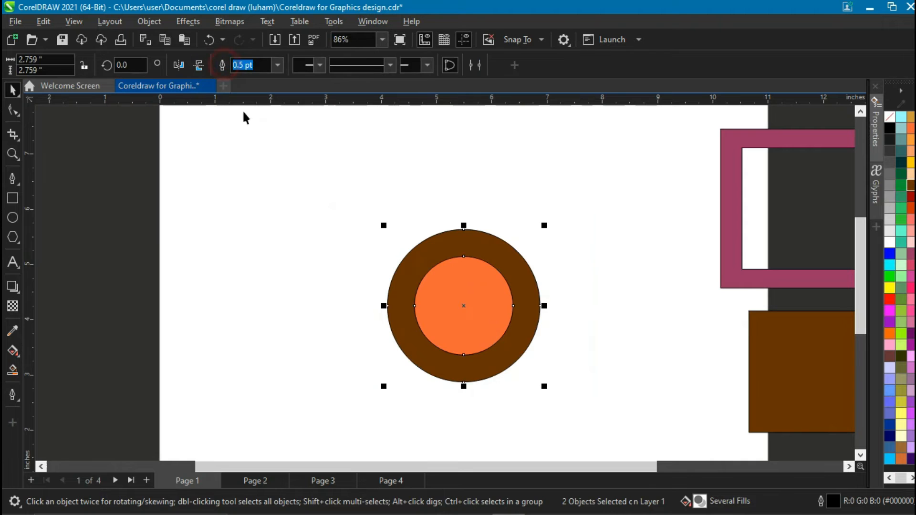
click(339, 210)
drag(407, 284, 140, 197)
drag(220, 168, 334, 188)
drag(480, 323, 520, 286)
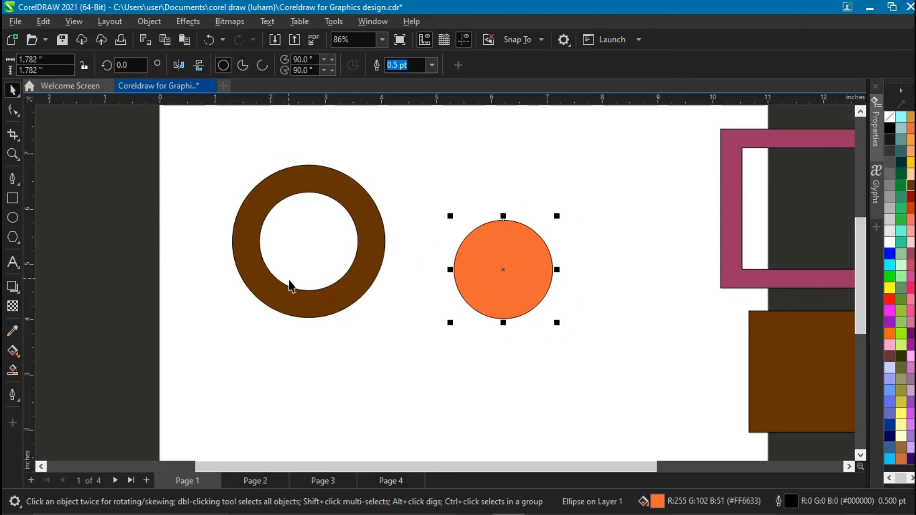
Move the brown ring off the page to the right and the orange circle off the page to the left.
click(319, 306)
drag(310, 309, 356, 286)
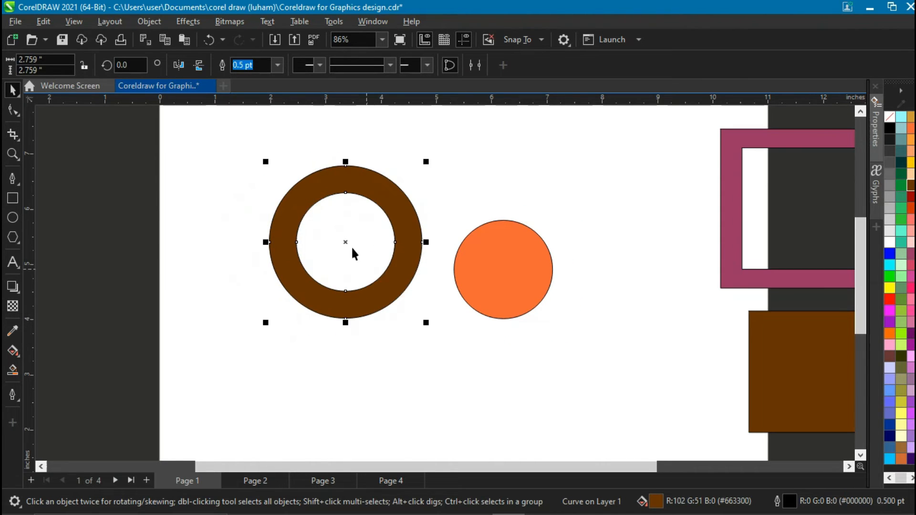
scroll(351, 246, up, 2)
scroll(350, 244, down, 2)
drag(364, 178, 673, 143)
scroll(303, 167, down, 2)
scroll(301, 167, up, 2)
drag(453, 262, 166, 214)
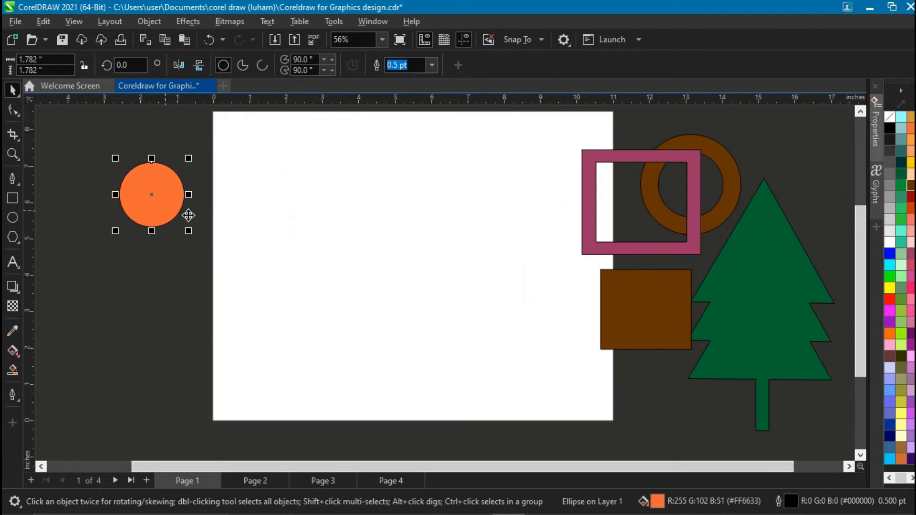
Place two overlapping brown squares on the page and fill the front one pink.
drag(667, 339, 411, 301)
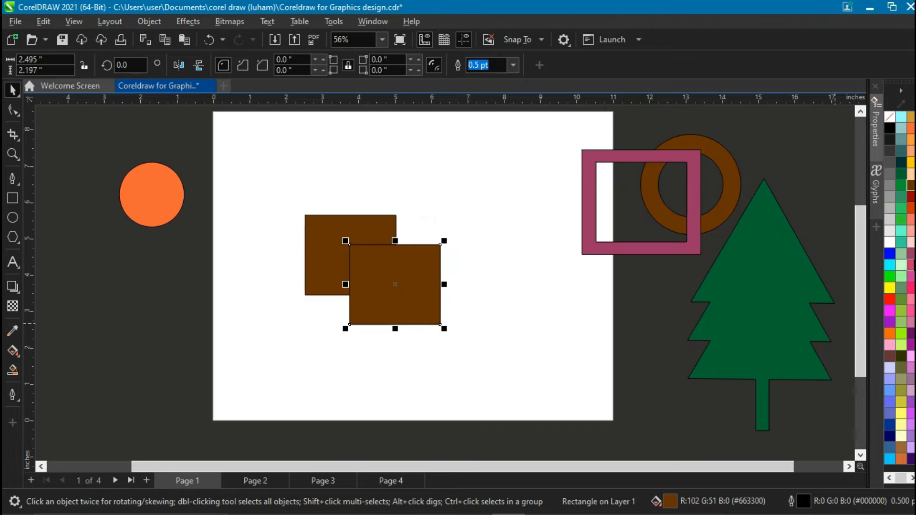
click(911, 263)
Intersect the two squares, drag the overlap piece aside, and undo both actions.
drag(292, 170, 539, 394)
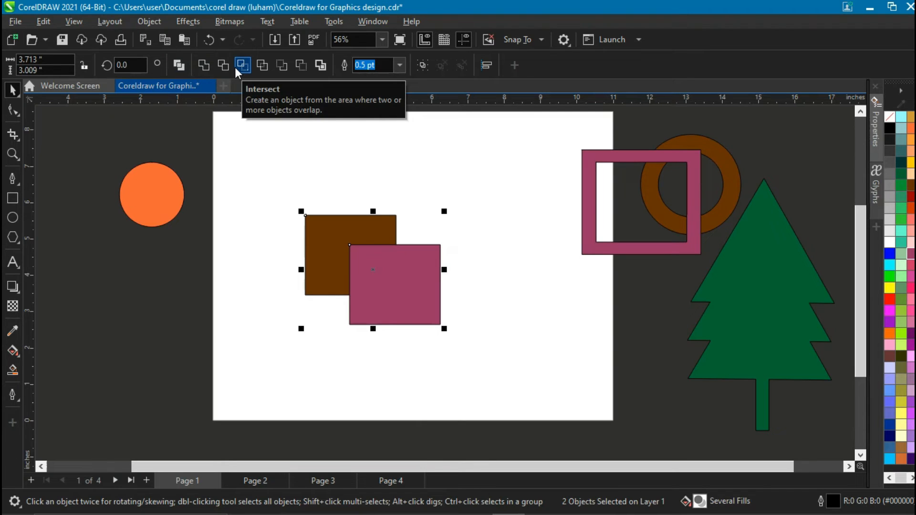
click(237, 66)
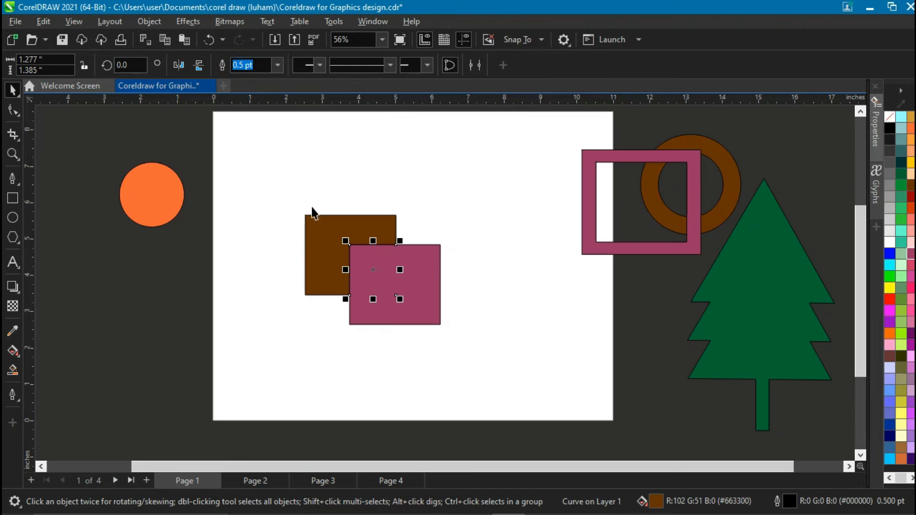
drag(372, 269, 232, 282)
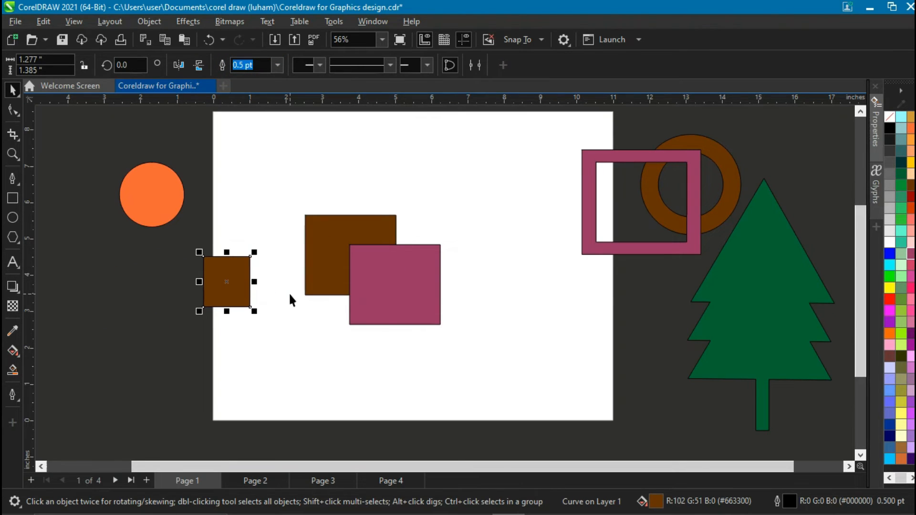
key(ctrl+z)
key(ctrl+z)
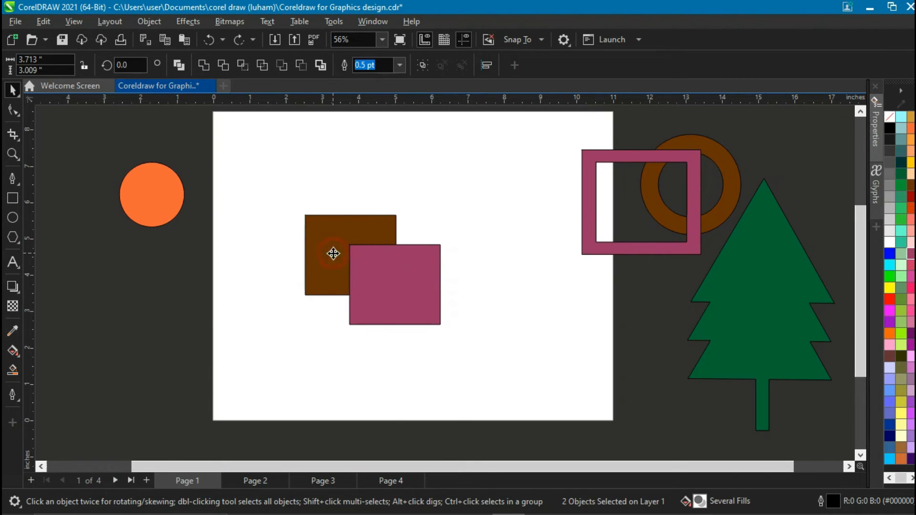
Intersect the two squares again and move the overlap piece to the upper right of the page.
drag(334, 253, 321, 234)
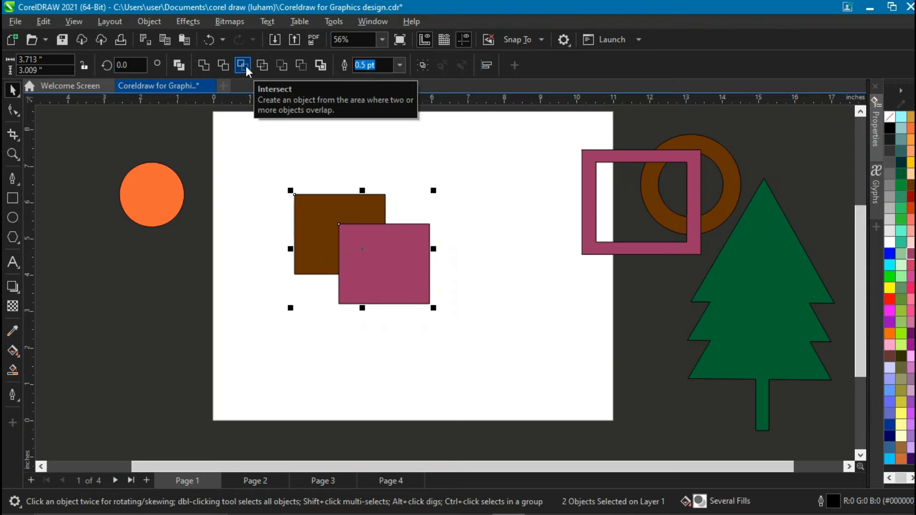
click(243, 65)
drag(366, 250, 525, 172)
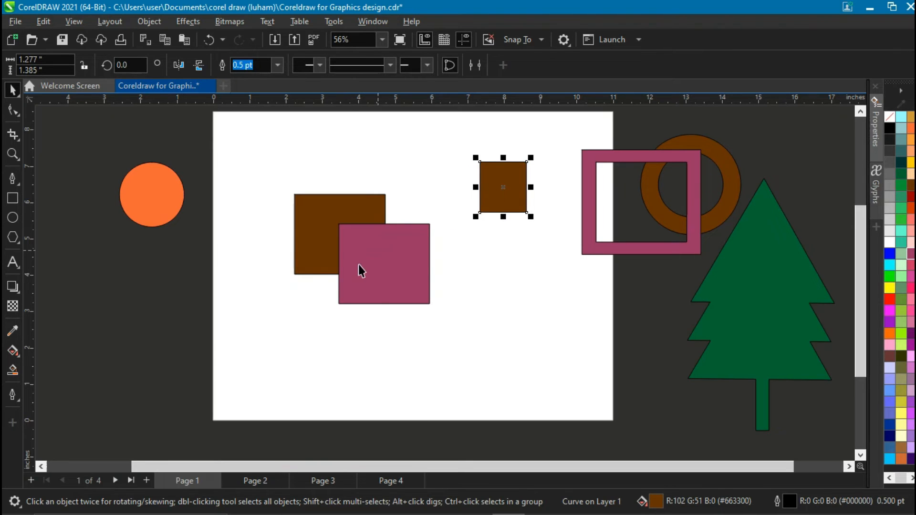
Rearrange the pink and brown squares so the pink one overlaps the brown one at the page's upper left.
click(359, 265)
drag(370, 265, 401, 309)
drag(313, 227, 265, 201)
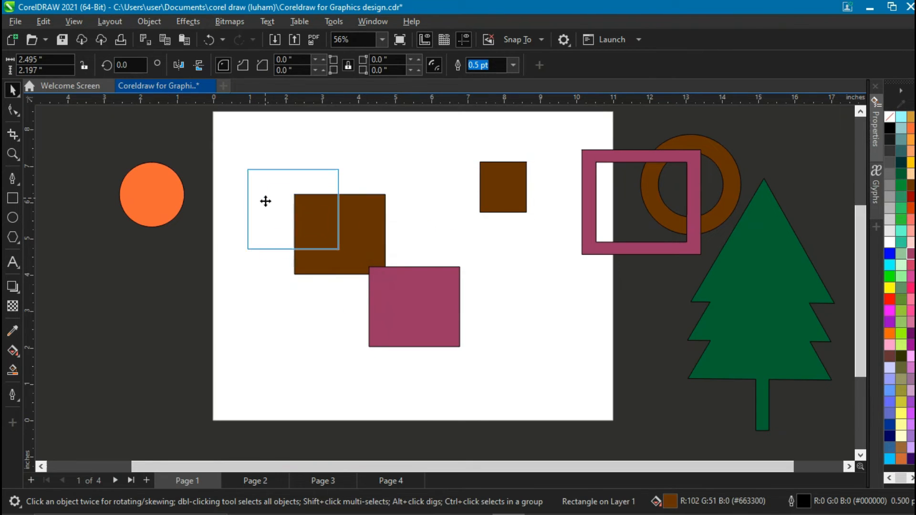
drag(398, 308, 253, 219)
Bring a copy of the orange circle onto the page overlapping the other and fill it dark red.
drag(153, 194, 413, 302)
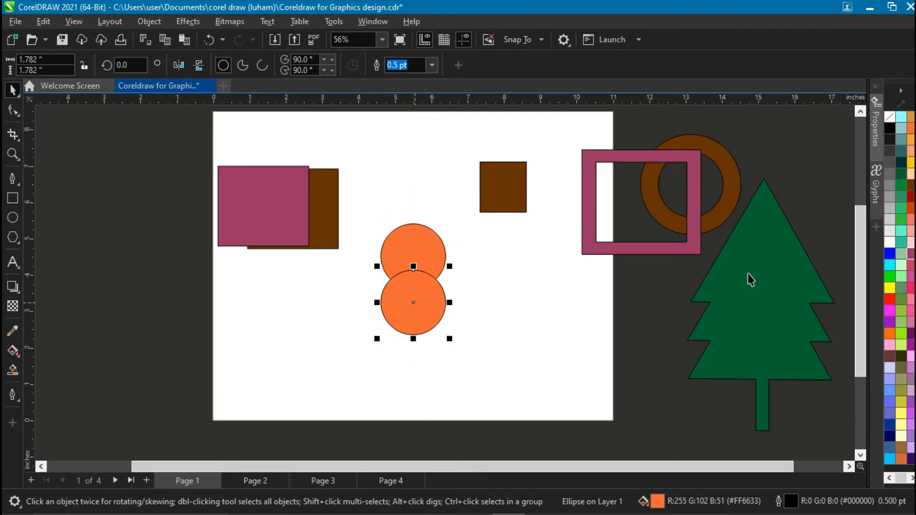
click(911, 197)
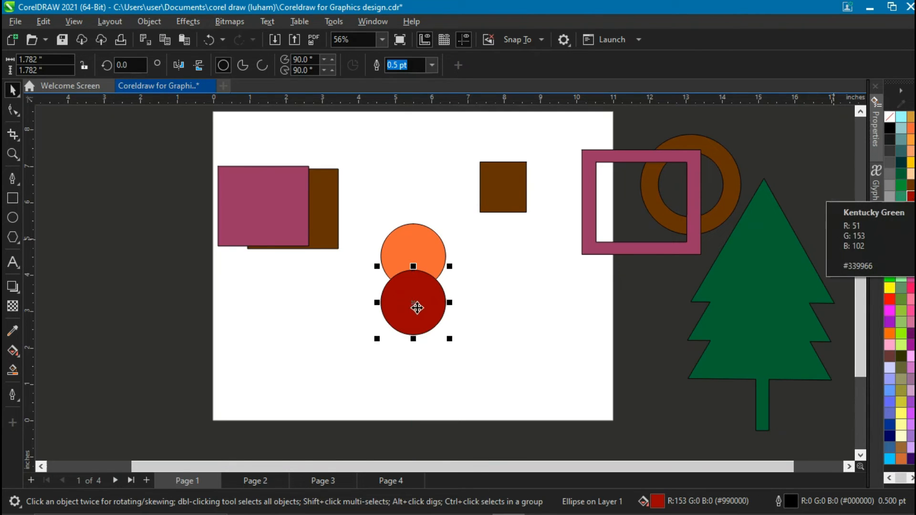
Intersect the orange and red circles and move the lens-shaped overlap piece to the right.
scroll(418, 295, up, 2)
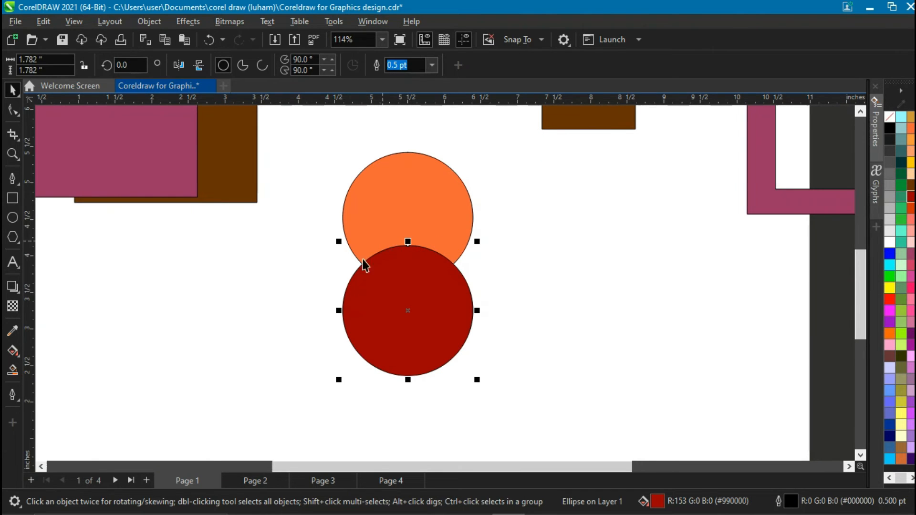
drag(313, 135, 552, 420)
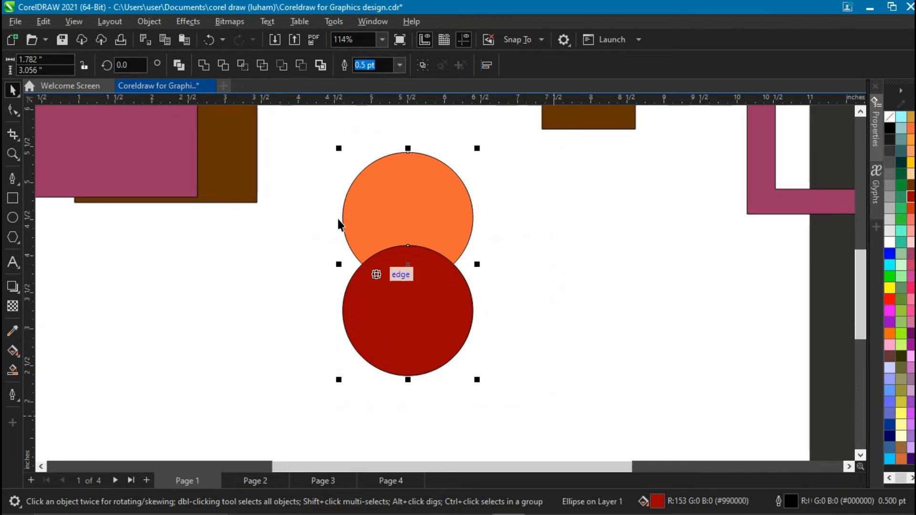
click(243, 65)
drag(407, 270, 614, 264)
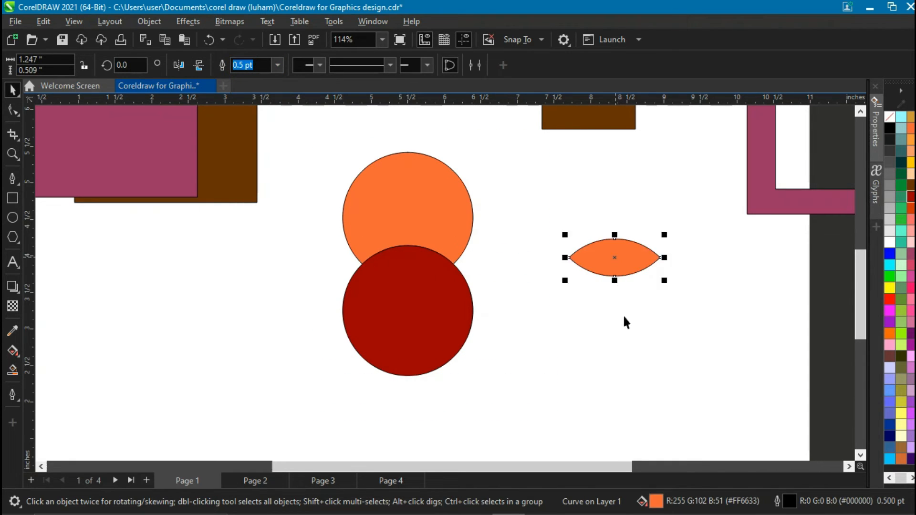
Arrange red circles overlapping the orange circle on its left, right and bottom.
click(639, 365)
scroll(638, 360, down, 3)
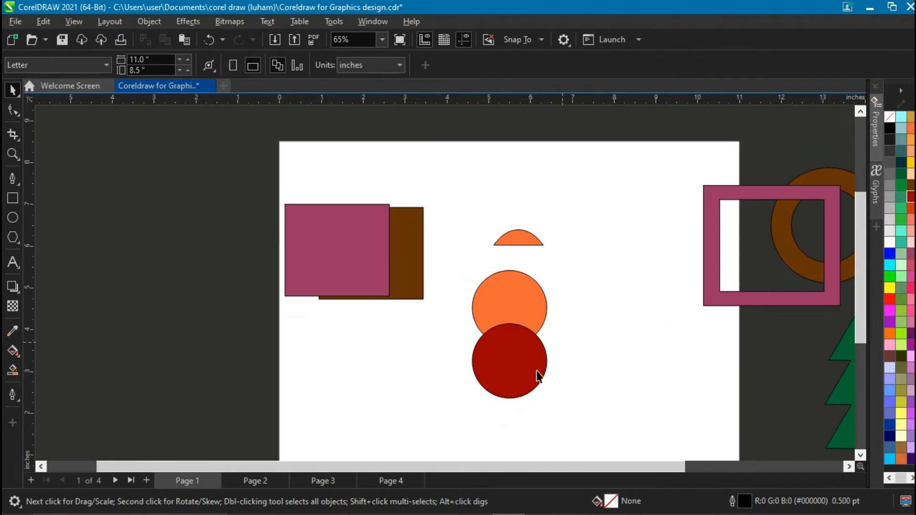
drag(531, 386, 457, 355)
drag(455, 350, 465, 349)
Apply Simplify to the four overlapping circles and pull the right red circle away.
drag(440, 260, 616, 404)
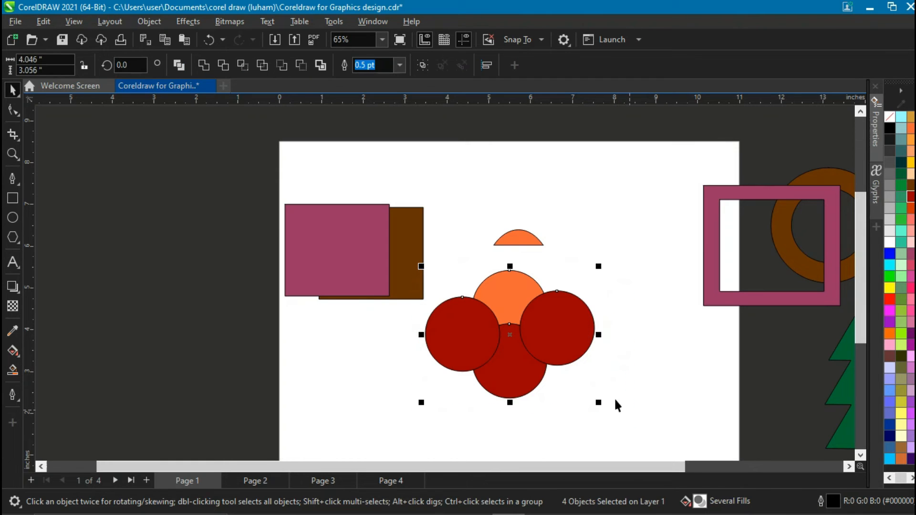
click(259, 66)
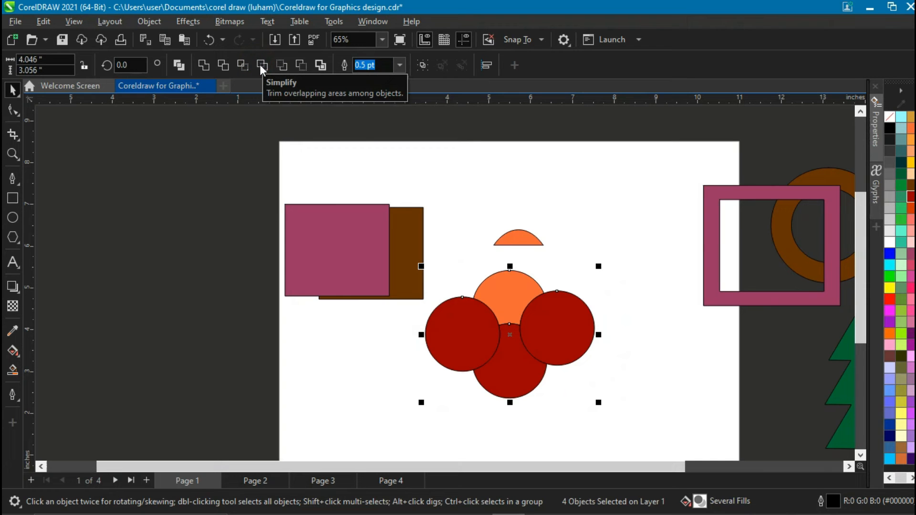
drag(525, 338, 565, 354)
click(557, 327)
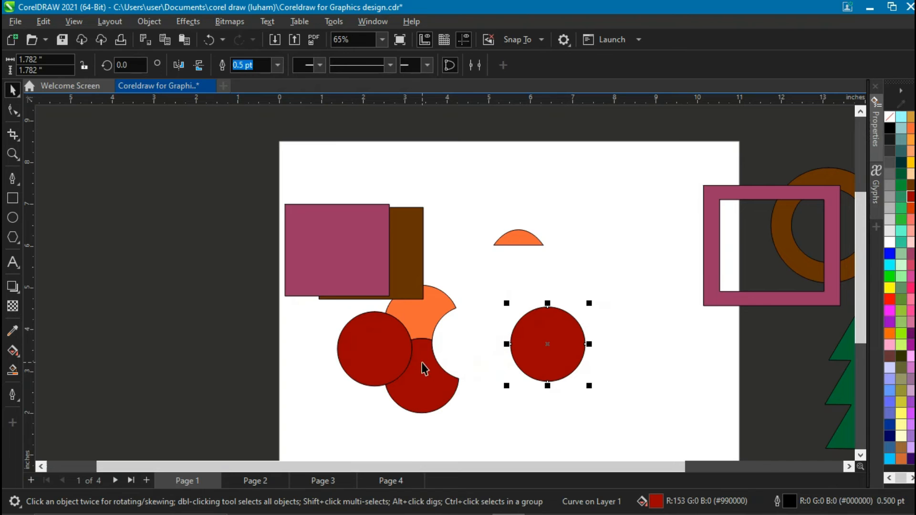
Spread the simplified circle pieces apart on the page.
drag(370, 357, 313, 363)
drag(425, 378, 444, 400)
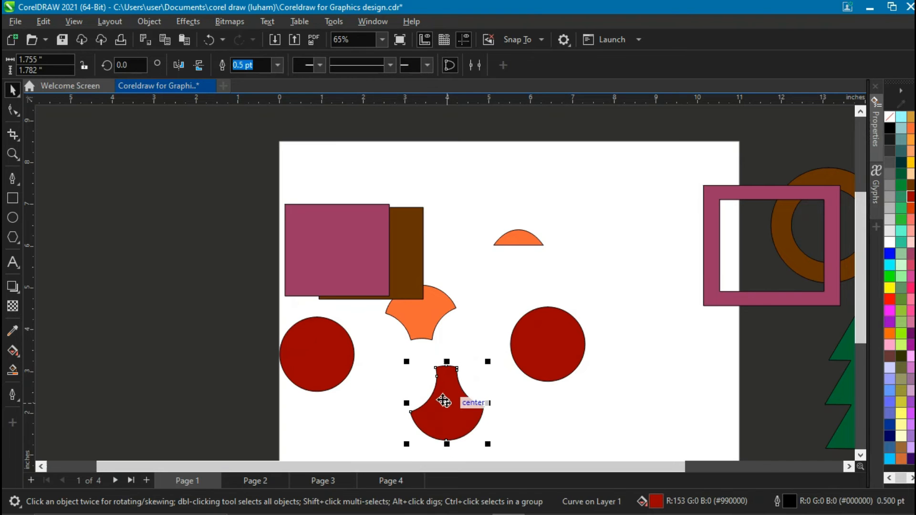
drag(430, 321, 463, 329)
mouse_move(460, 411)
mouse_down()
mouse_move(474, 399)
mouse_move(473, 406)
mouse_up()
drag(316, 367, 375, 381)
Delete the right red circle and reposition the left red circle.
drag(522, 358, 514, 363)
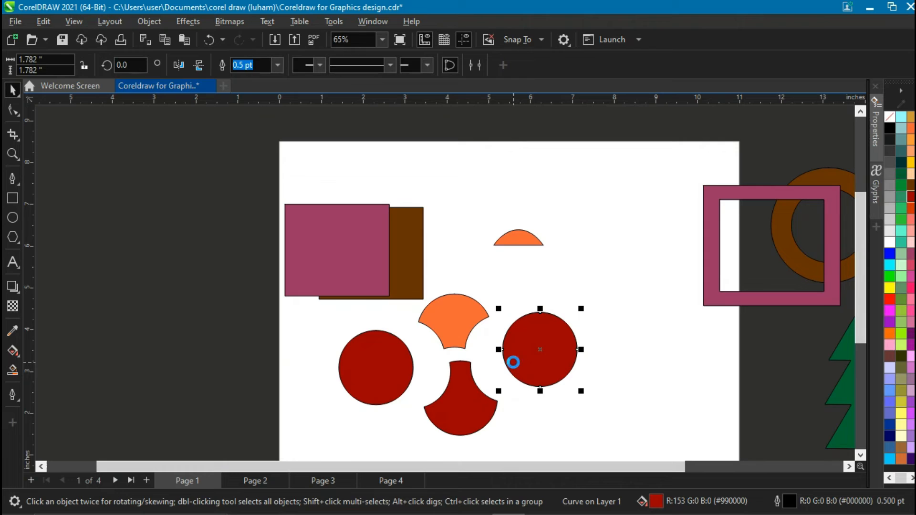
key(Delete)
drag(395, 385, 368, 373)
Move the two orange pieces and the bottom red piece off the page to the right.
drag(454, 332, 728, 148)
drag(528, 241, 796, 135)
drag(470, 405, 787, 356)
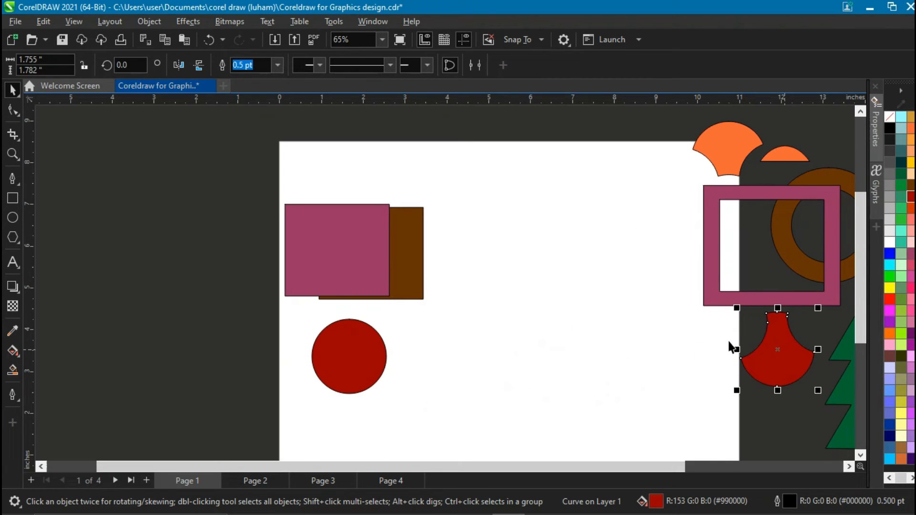
Position the pink square overlapping the brown square near the page center.
key(z)
right_click(518, 311)
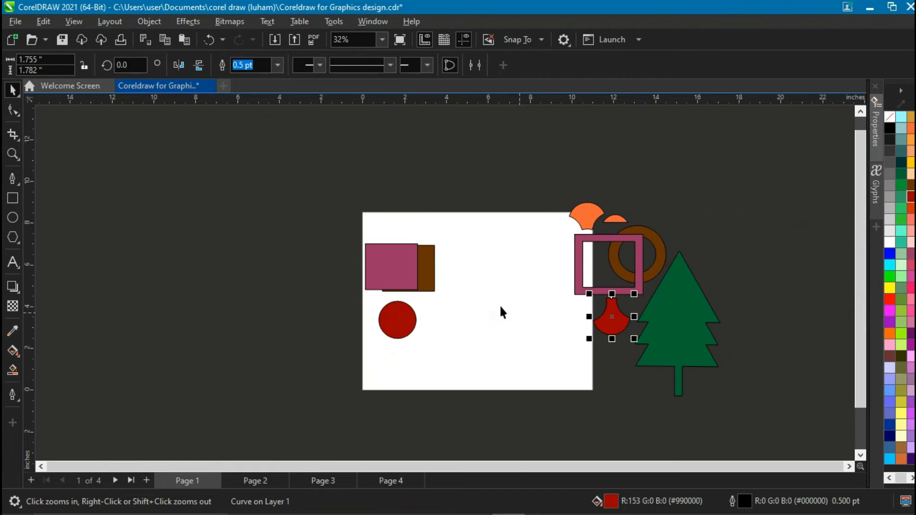
click(500, 308)
key(space)
drag(292, 280, 465, 302)
drag(334, 264, 507, 318)
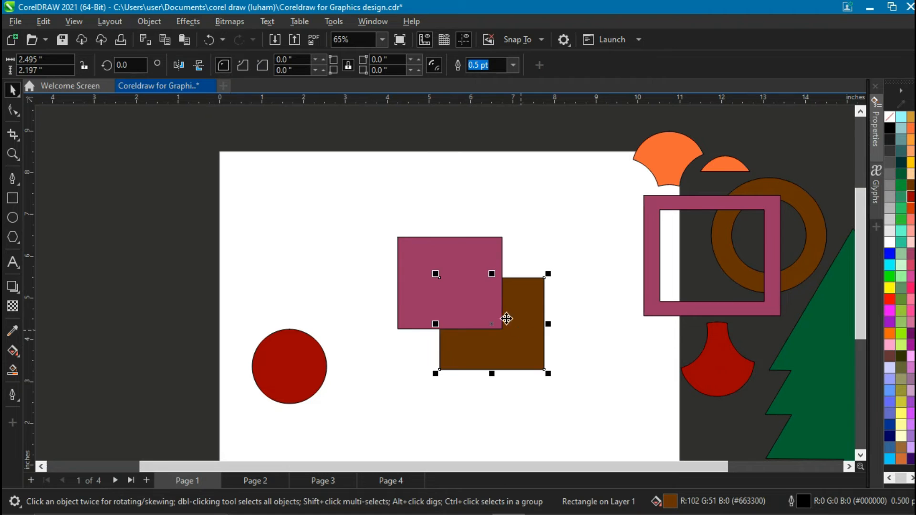
Trim the brown square with the pink square, move the pink square aside, and undo that move.
drag(365, 197, 591, 414)
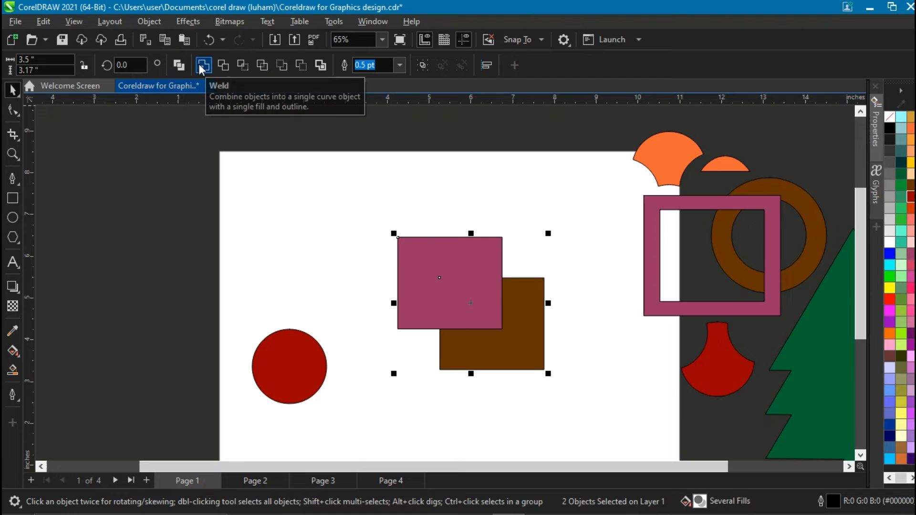
click(230, 69)
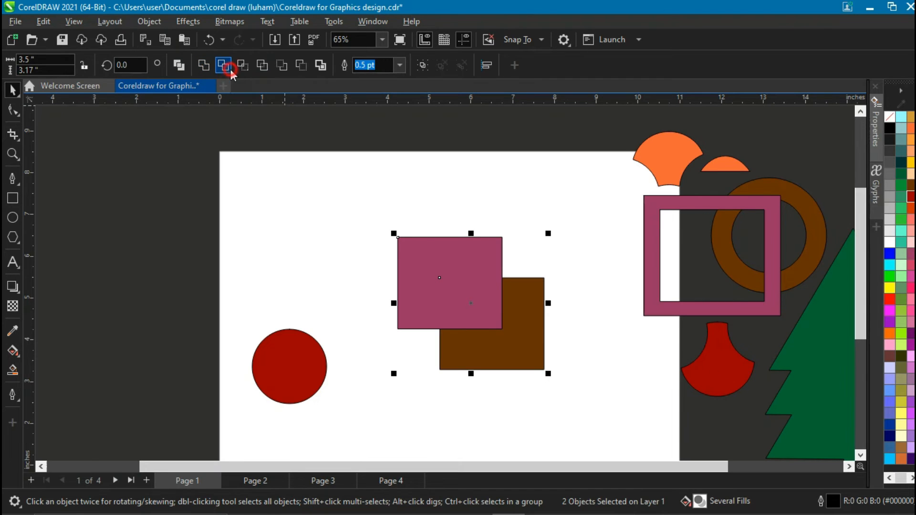
drag(411, 264, 358, 256)
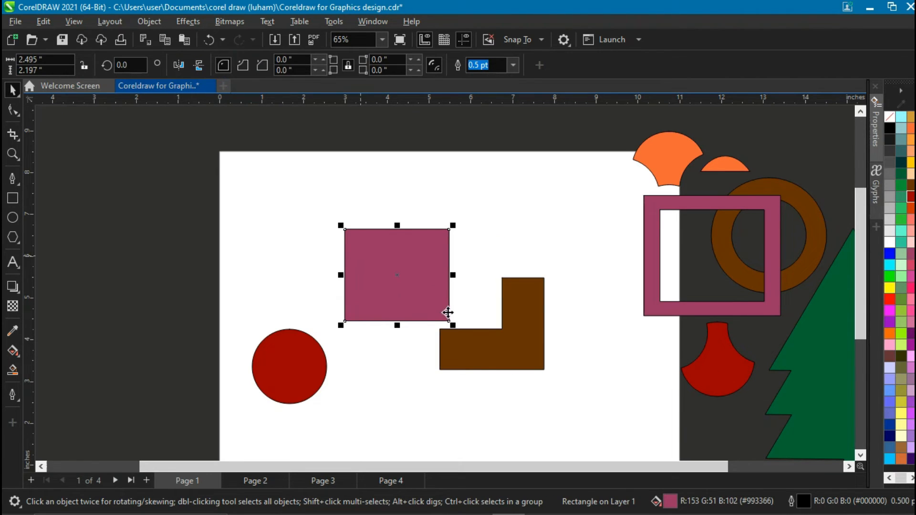
key(ctrl+z)
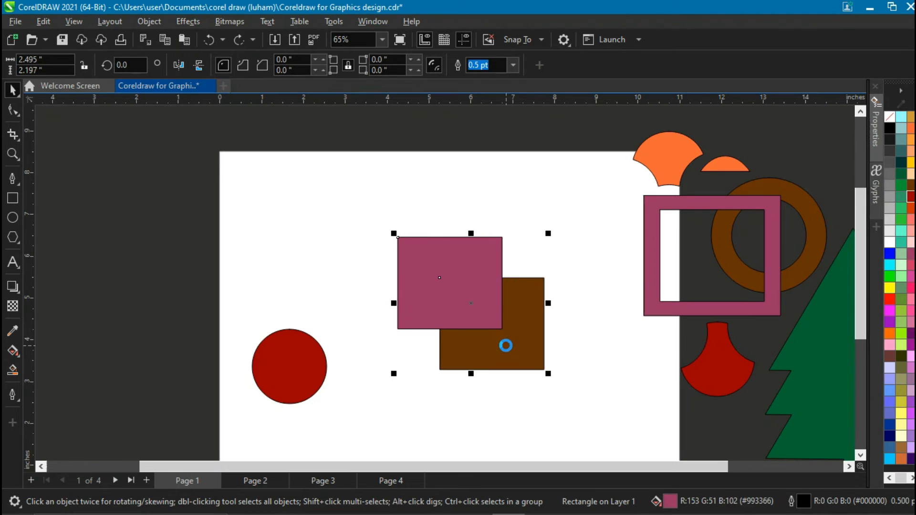
Shift both squares slightly and place the red circle over their overlap.
shift+click(506, 345)
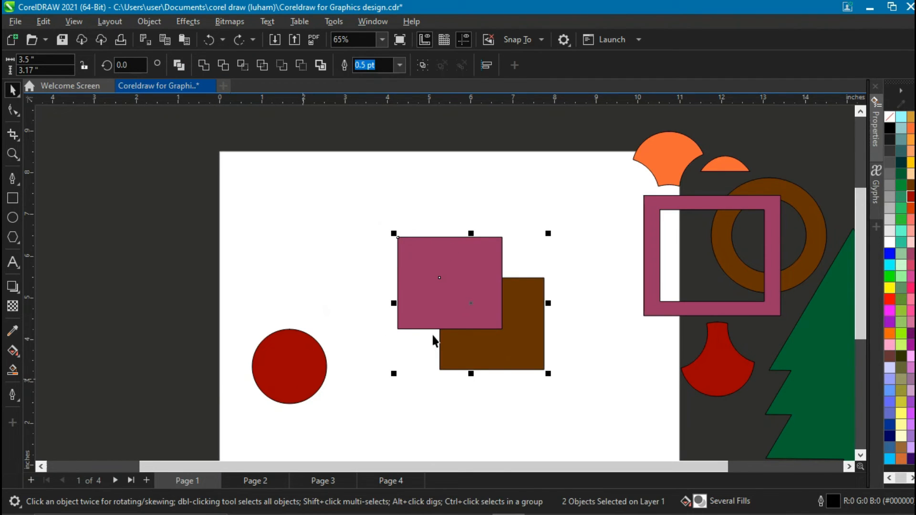
drag(468, 299, 445, 299)
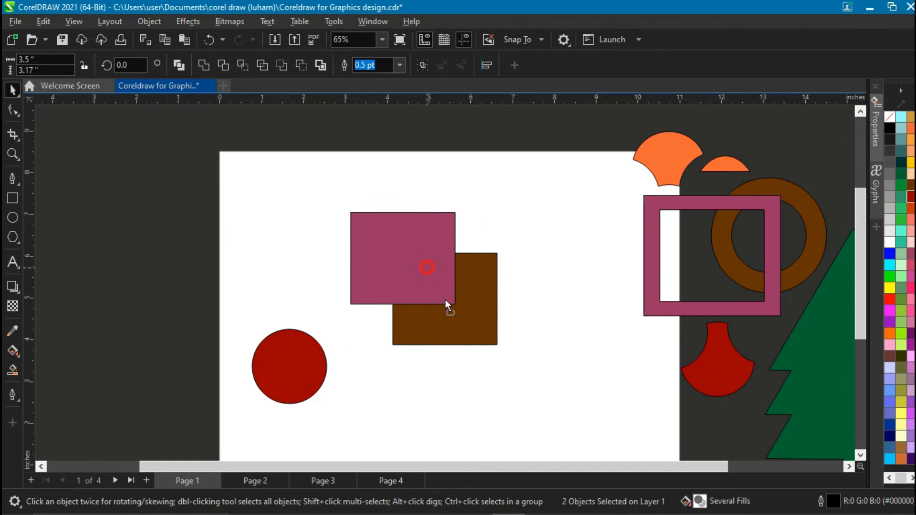
click(299, 375)
drag(299, 375, 450, 314)
drag(482, 266, 502, 263)
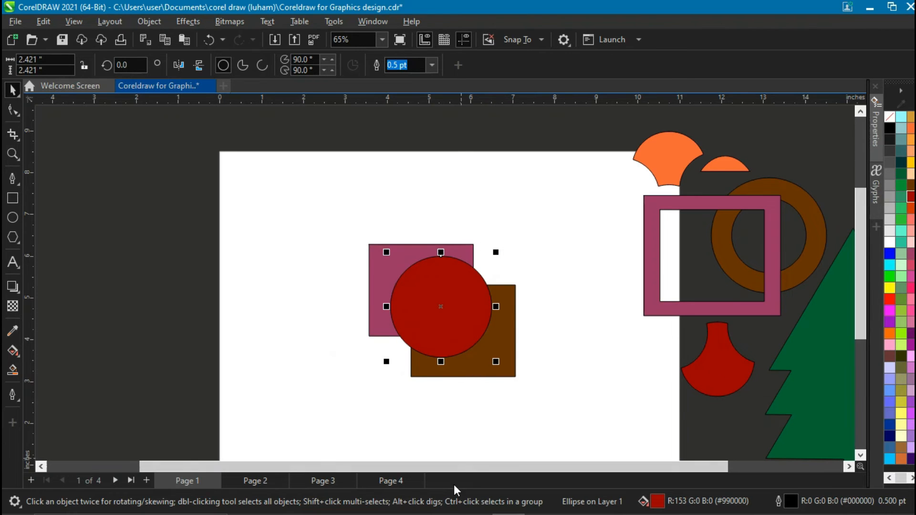
click(560, 360)
drag(505, 370, 504, 361)
Trim the brown shape with the pink square and red circle and pull the three shapes apart.
drag(289, 191, 558, 406)
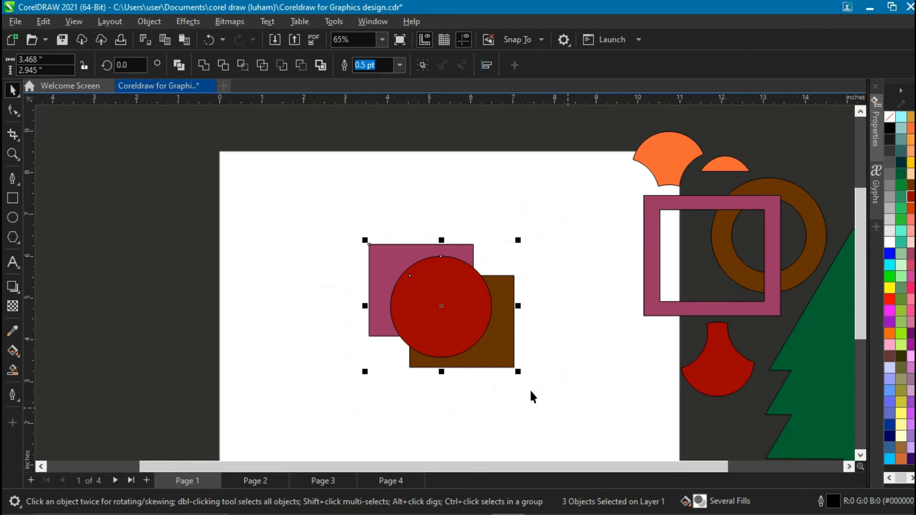
click(238, 67)
drag(441, 305, 411, 249)
drag(484, 350, 544, 340)
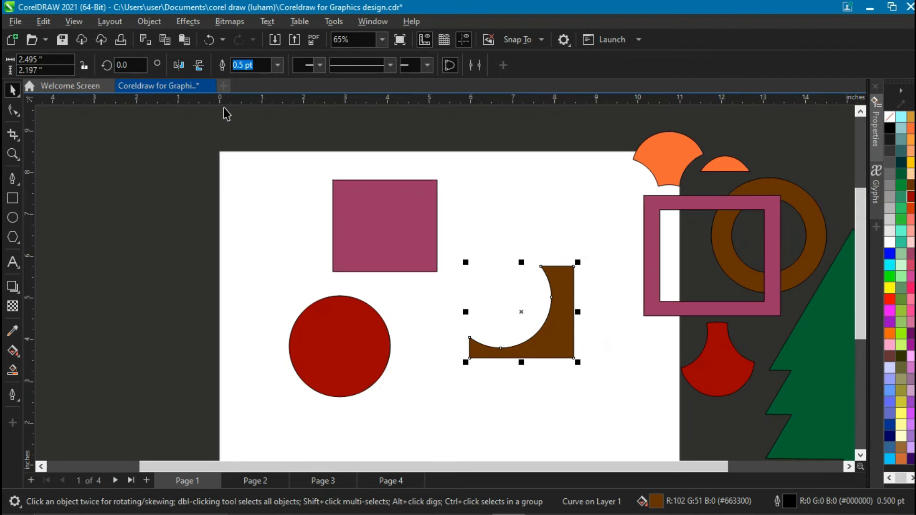
Undo the trim and the separation of the pink, brown and red shapes.
key(ctrl+z)
key(ctrl+z)
key(ctrl+z)
key(ctrl+z)
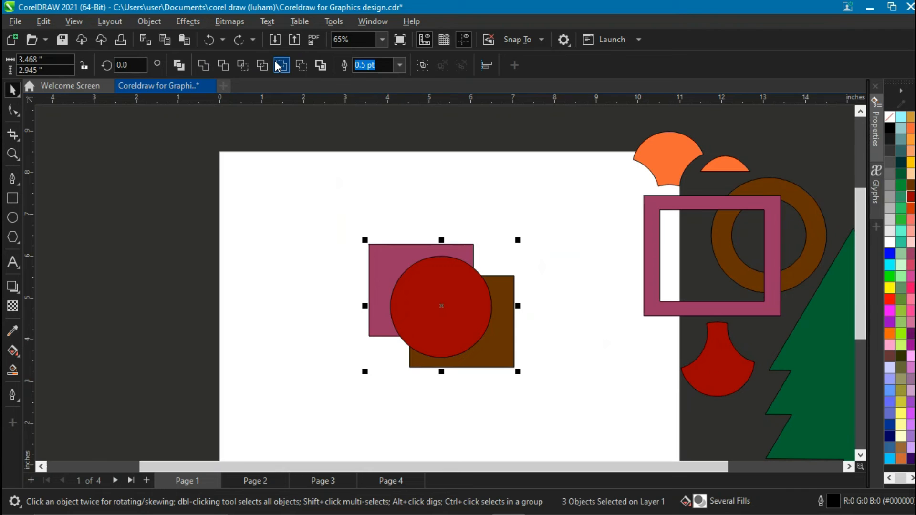
Apply Simplify to the three overlapping shapes and pull the pink and brown pieces apart.
click(259, 65)
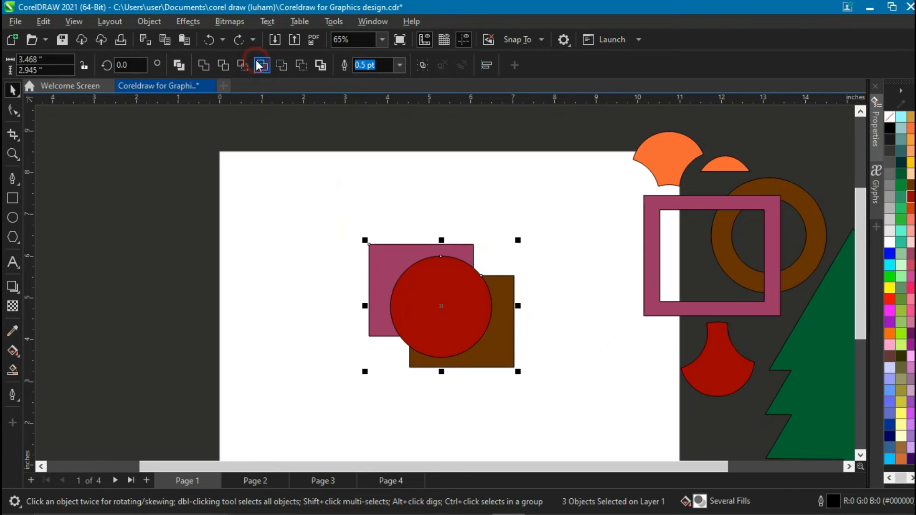
click(394, 241)
drag(392, 262, 350, 234)
drag(506, 371, 549, 400)
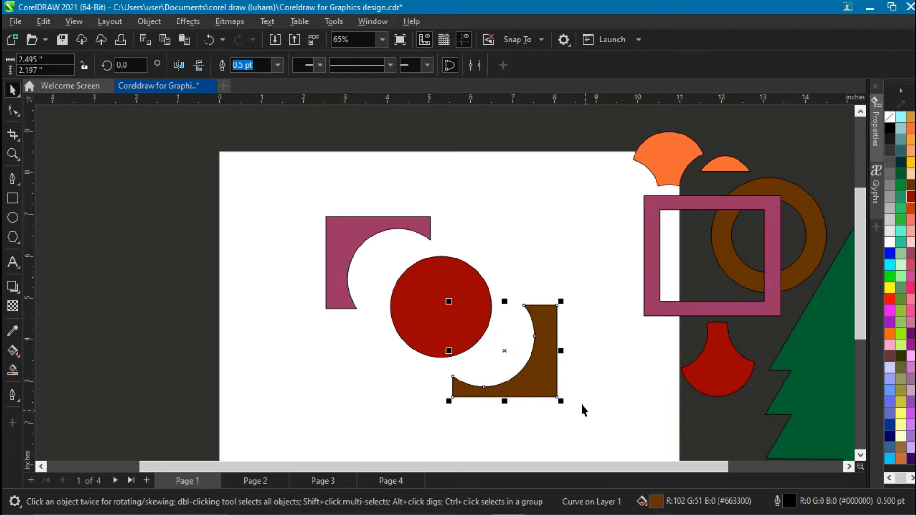
Delete the pink and brown pieces and move the red circle to the page's upper left.
drag(341, 265, 272, 228)
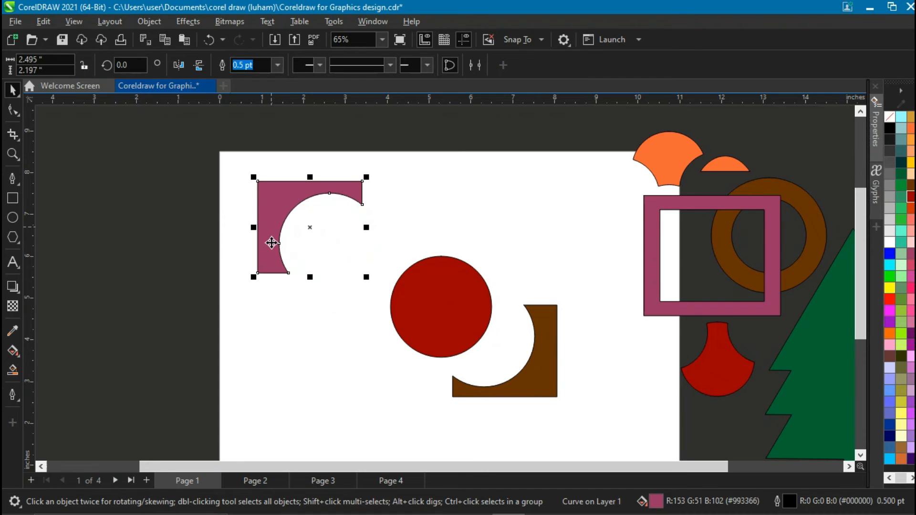
key(Delete)
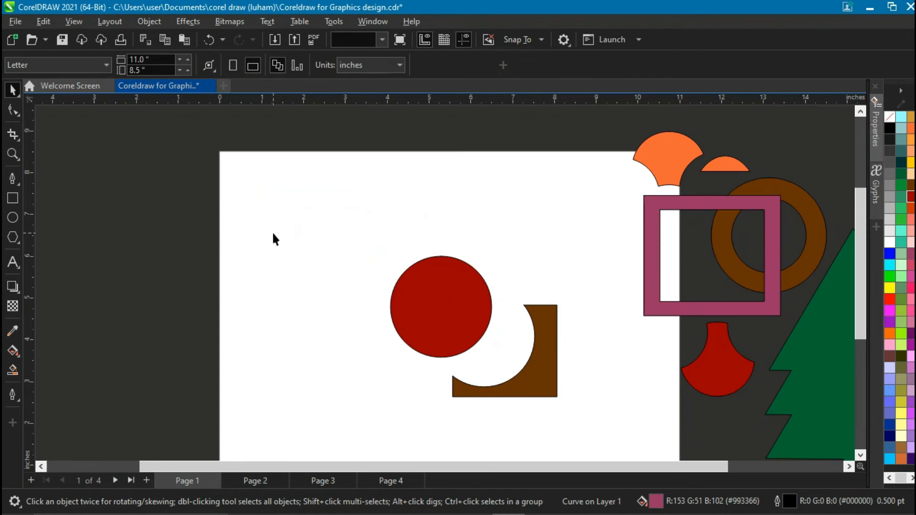
click(527, 368)
key(Delete)
drag(420, 327, 251, 245)
Draw a rectangle about 2.5 by 2.1 inches below the red circle.
click(12, 198)
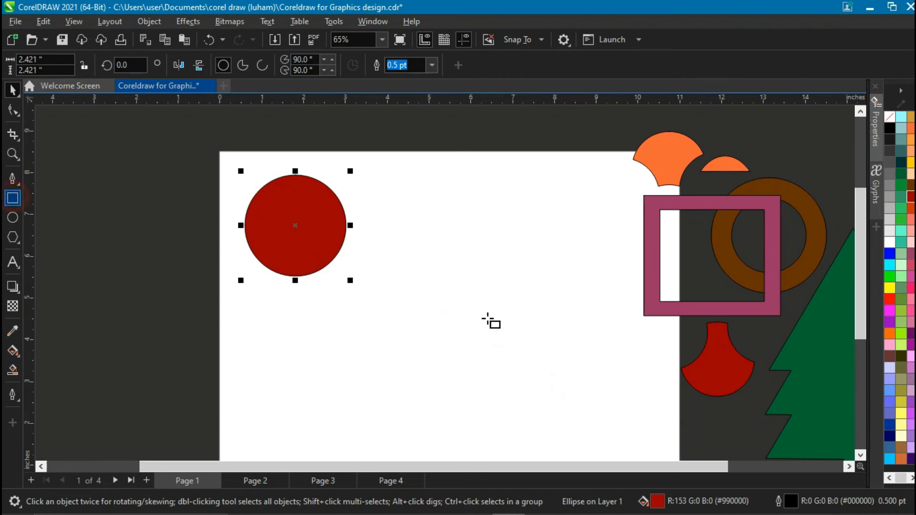
drag(403, 287, 507, 374)
click(12, 89)
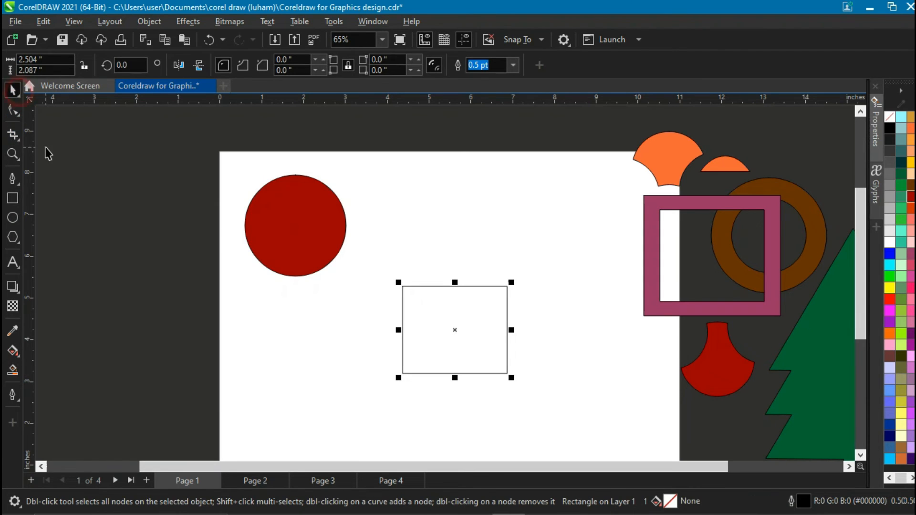
Fill the rectangle light orange and place an offset duplicate overlapping its lower right.
click(910, 151)
drag(474, 331, 507, 368)
drag(364, 247, 625, 426)
drag(511, 351, 535, 352)
Color the duplicate lime green, try Front minus back on both squares, and undo it.
click(892, 334)
click(899, 335)
drag(372, 211, 605, 419)
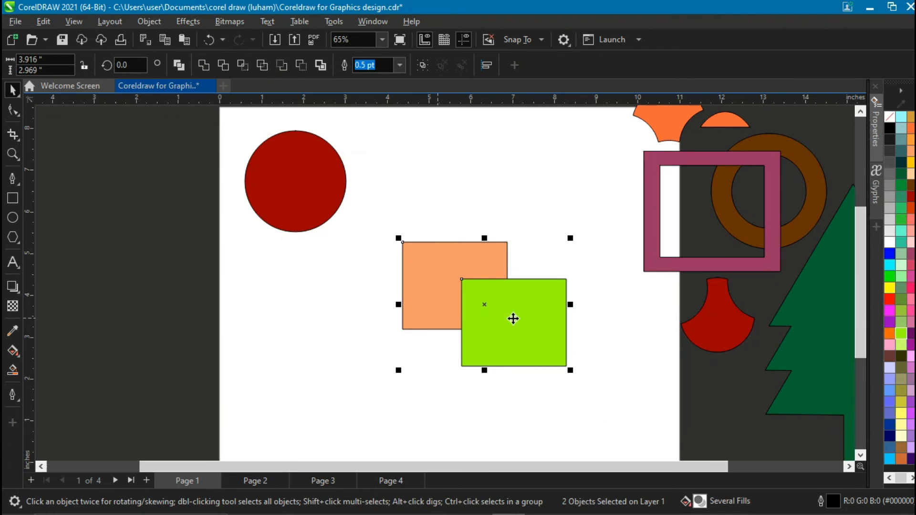
scroll(513, 319, up, 2)
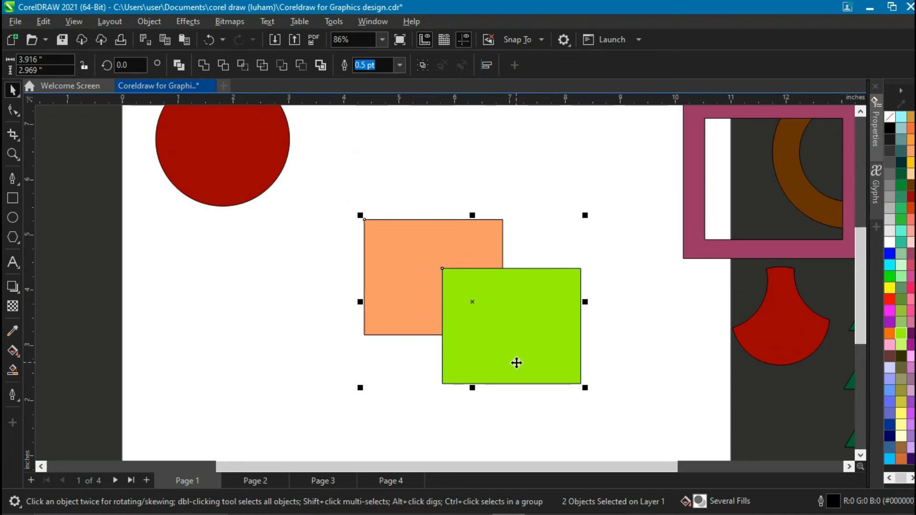
click(279, 64)
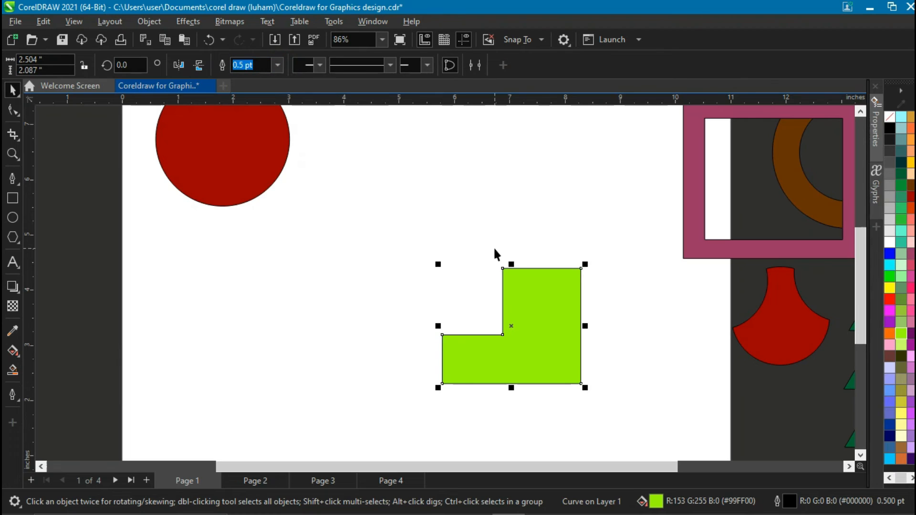
key(ctrl+z)
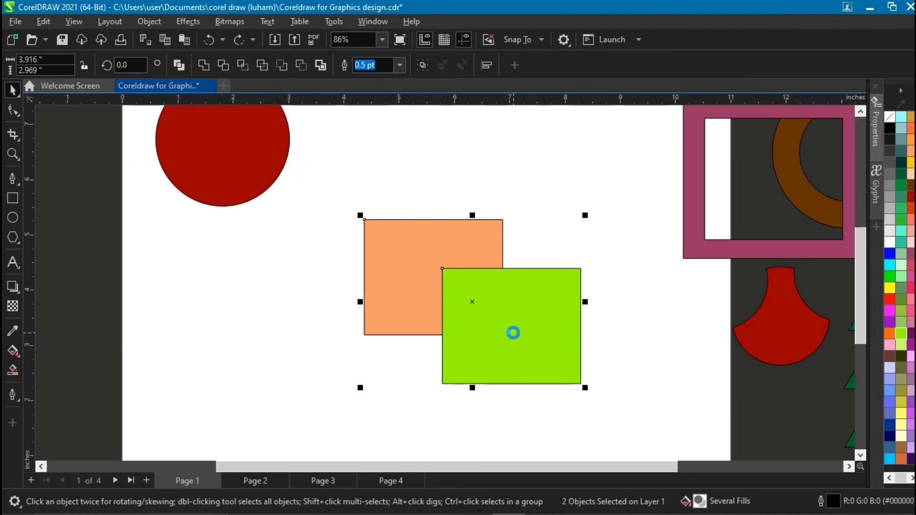
Undo the duplicate's color change, retry Front minus back on both squares, and undo it again.
key(ctrl+z)
drag(334, 186, 654, 419)
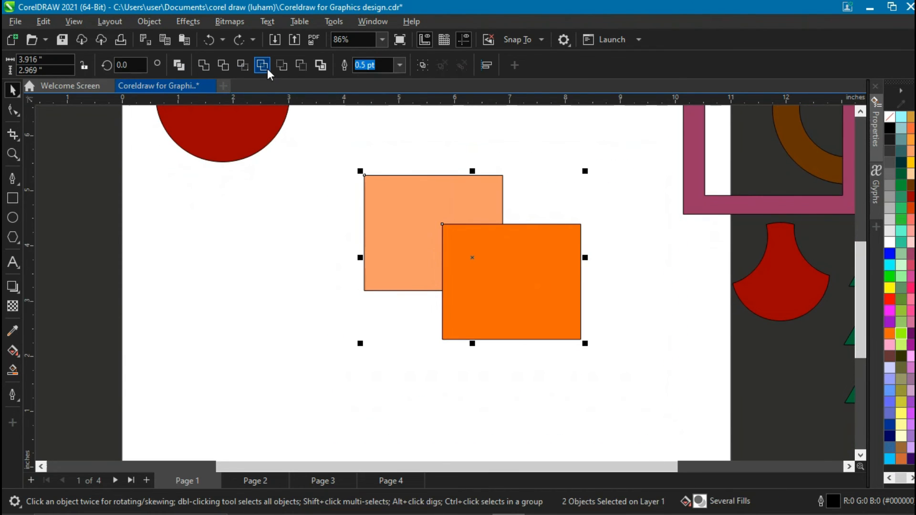
click(274, 66)
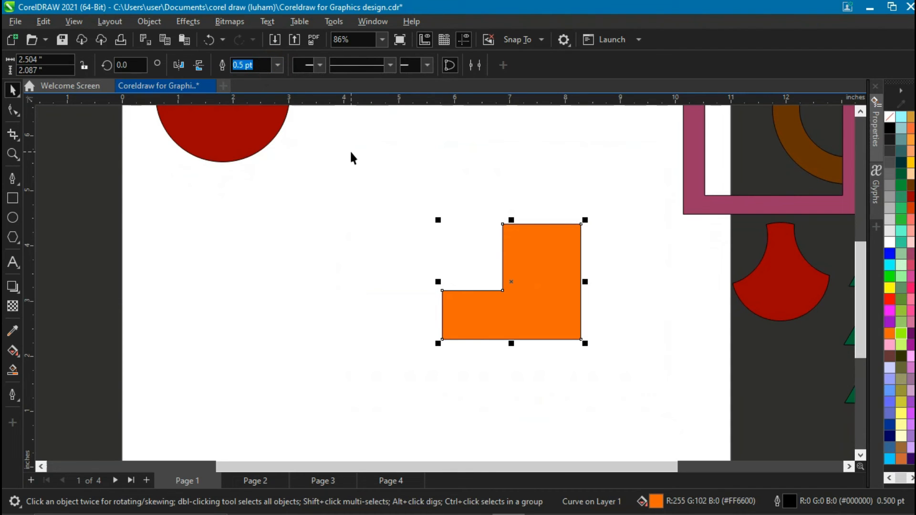
key(ctrl+z)
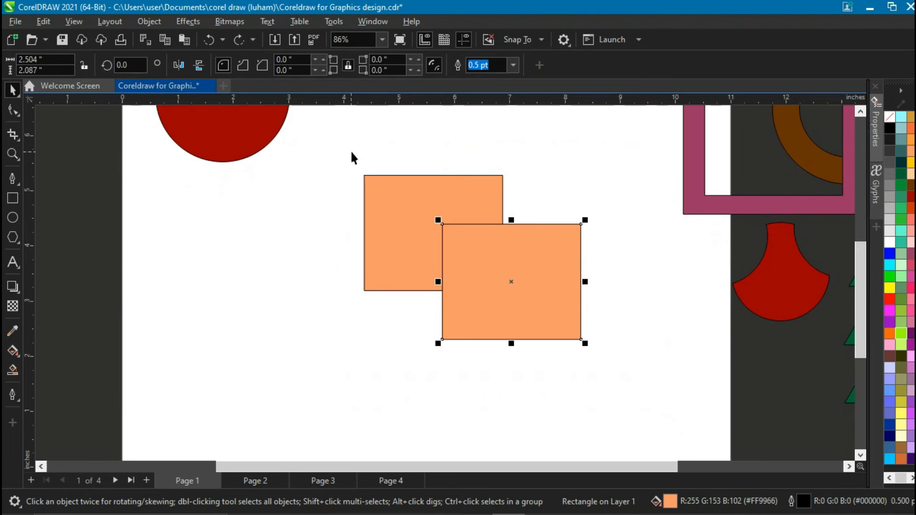
Place an offset copy of the red circle over it and color one circle blue.
scroll(379, 193, down, 3)
drag(286, 137, 318, 268)
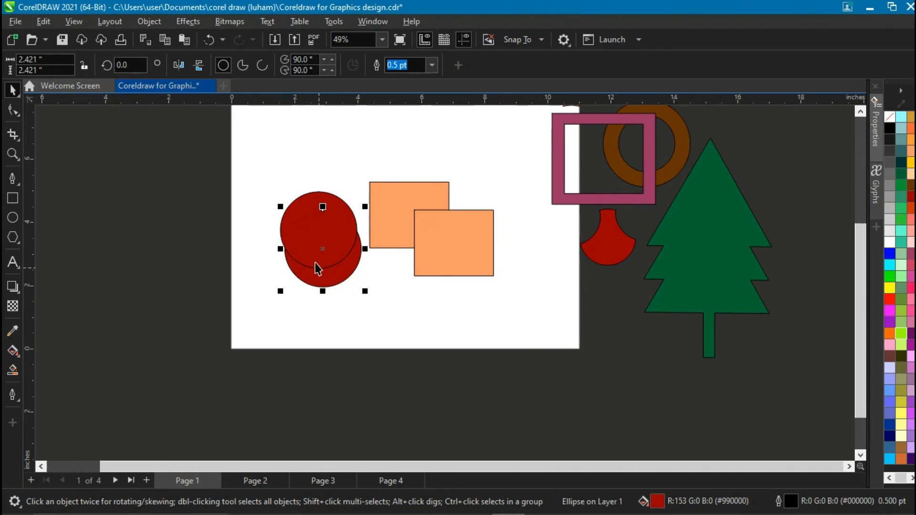
click(890, 253)
Apply Front minus back to the two overlapping circles to cut a crescent.
drag(248, 164, 384, 335)
scroll(341, 216, up, 3)
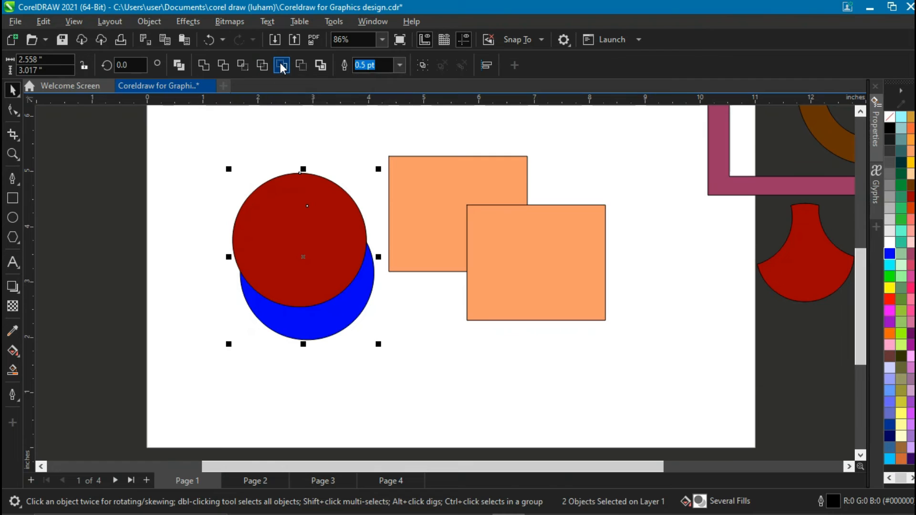
click(281, 66)
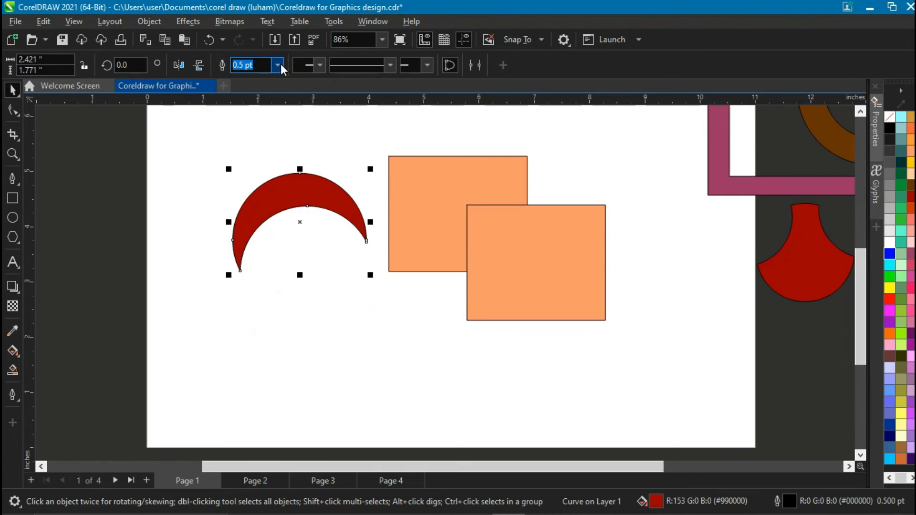
Rotate the crescent to about 114 degrees and fill it blue.
click(293, 199)
drag(224, 277, 323, 173)
scroll(385, 265, down, 2)
click(890, 253)
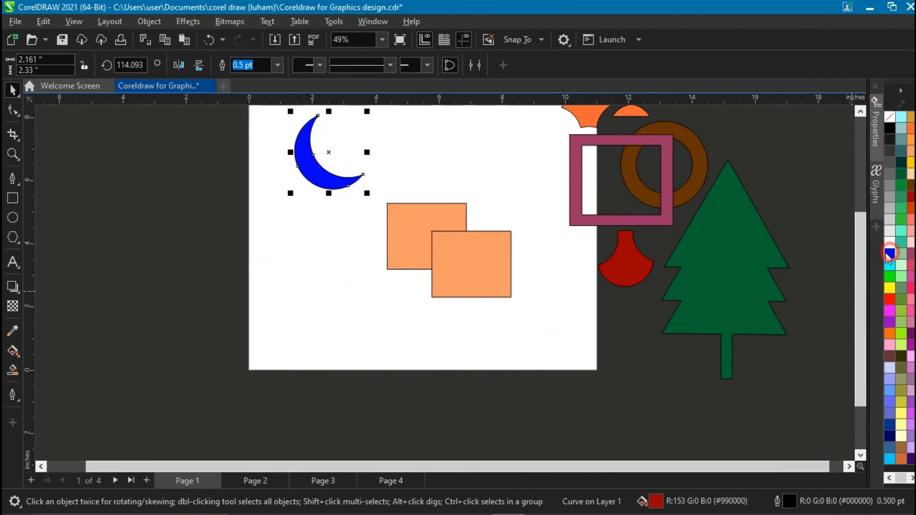
Nudge the front orange square slightly and select both squares.
click(860, 112)
mouse_move(478, 285)
mouse_down()
mouse_move(488, 310)
mouse_move(470, 291)
mouse_up()
drag(377, 218, 555, 363)
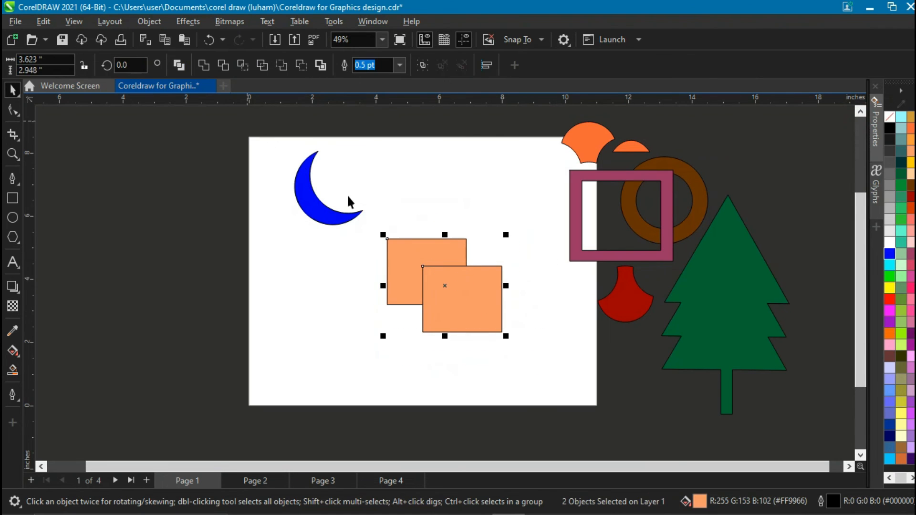
Try Back minus front on the two orange squares, shift the result, and undo both changes.
scroll(491, 198, up, 1)
click(488, 240)
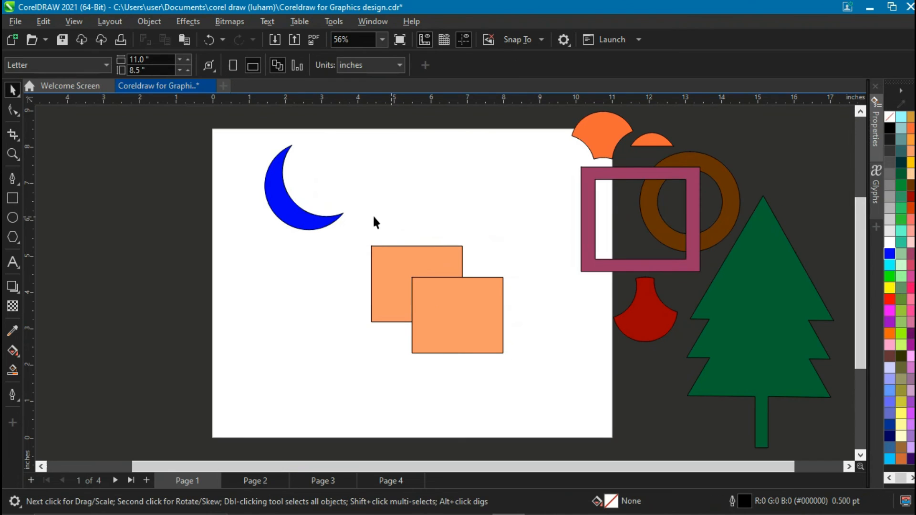
drag(534, 402, 529, 392)
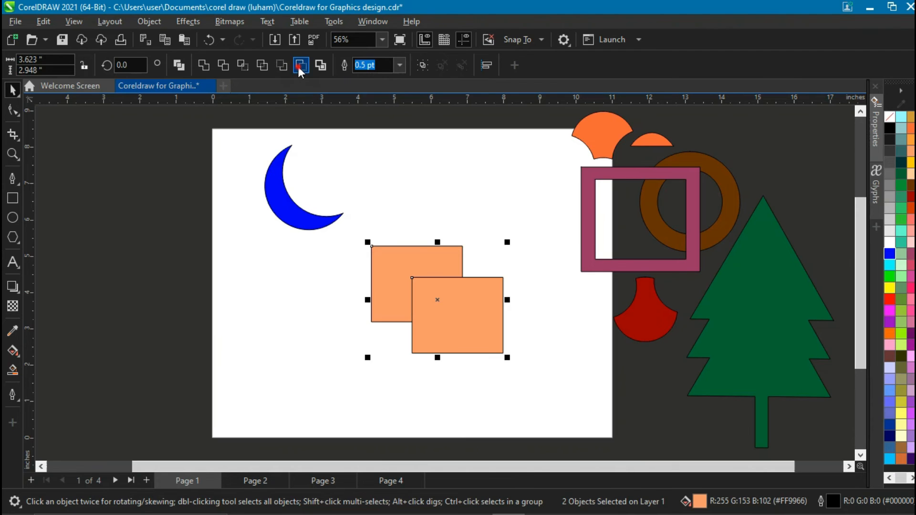
click(299, 68)
mouse_move(392, 282)
mouse_down()
mouse_move(434, 277)
mouse_move(434, 289)
mouse_move(389, 333)
mouse_move(405, 299)
mouse_move(396, 284)
mouse_up()
key(ctrl+z)
key(ctrl+z)
Draw a circle about 1.66 inches wide, fill it yellow, and place an offset copy beside it.
click(12, 217)
click(261, 280)
drag(292, 324, 325, 343)
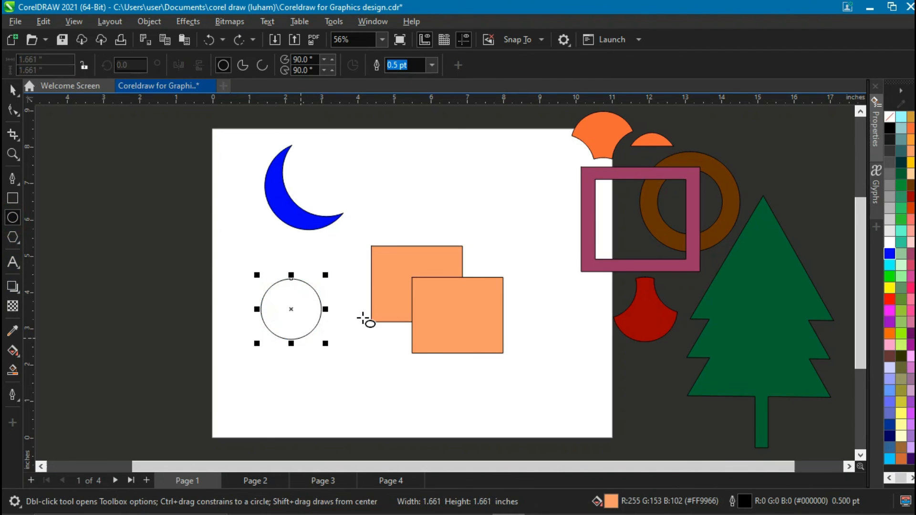
click(12, 89)
click(911, 163)
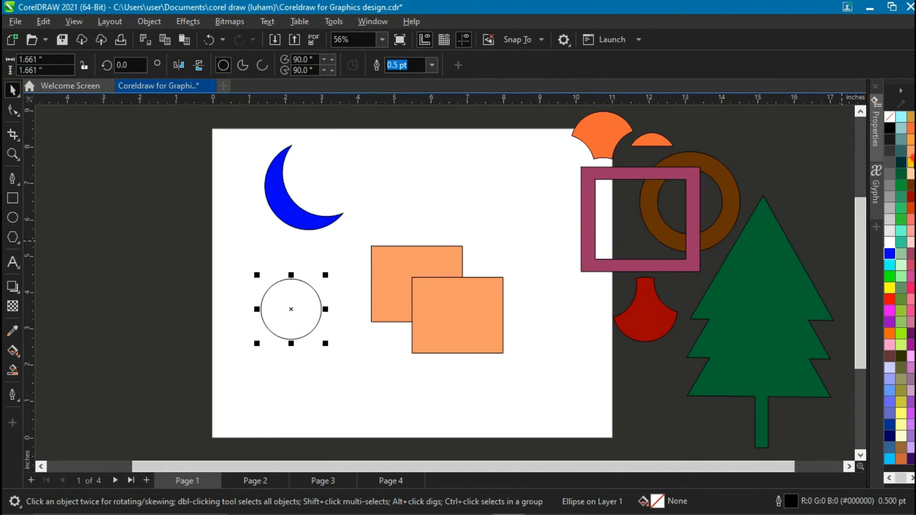
drag(297, 315, 318, 306)
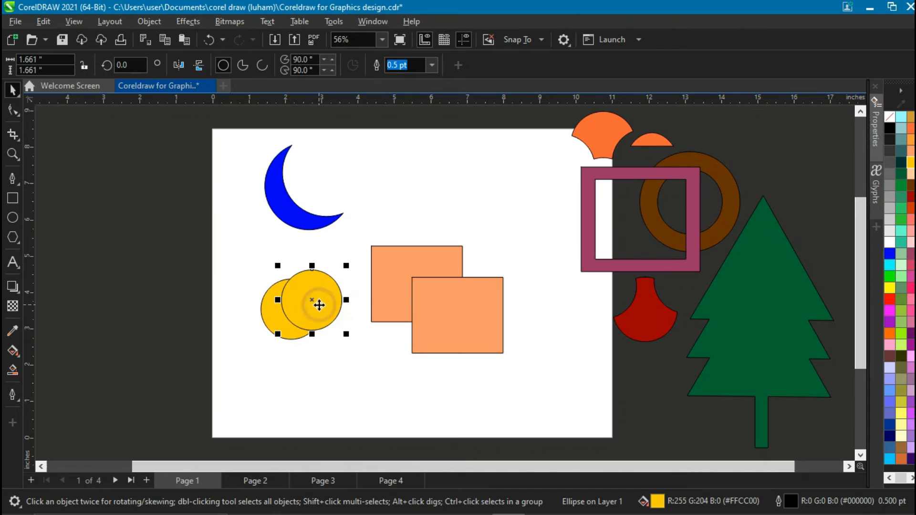
Try Back minus front on the two yellow circles and undo it.
drag(243, 249, 364, 376)
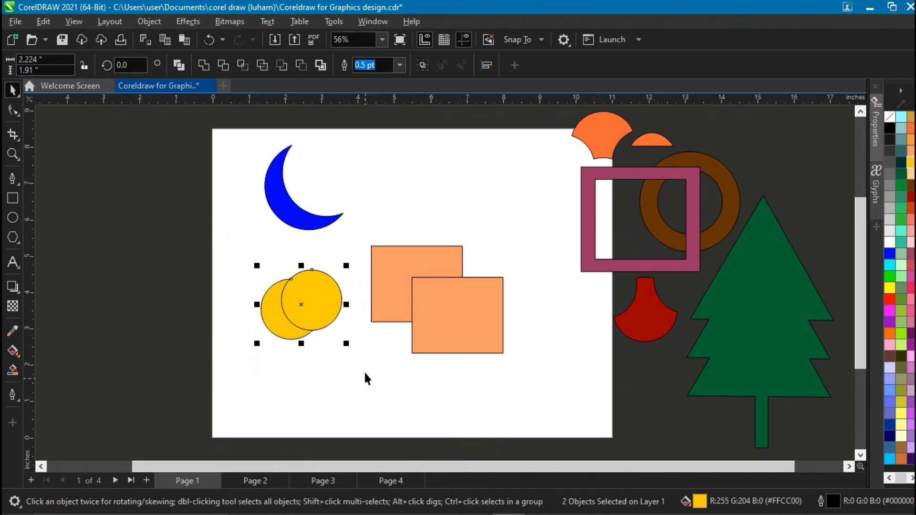
click(301, 66)
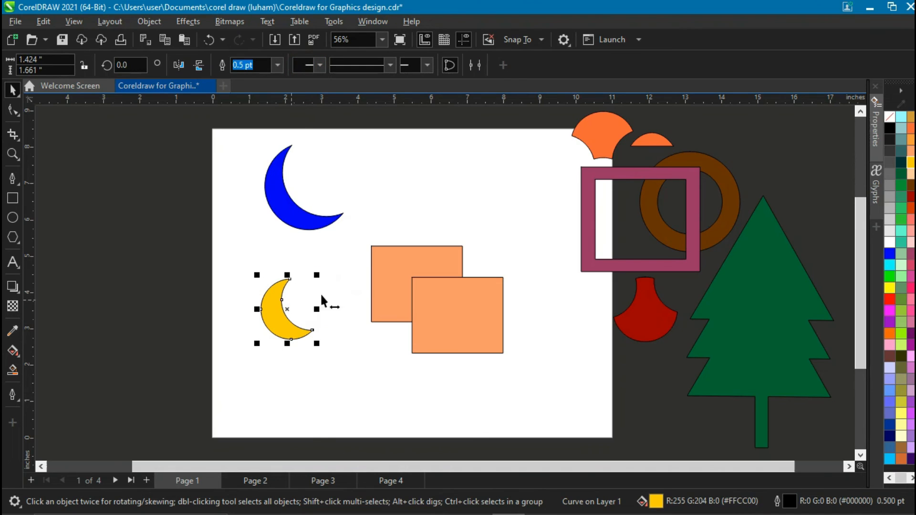
key(ctrl+z)
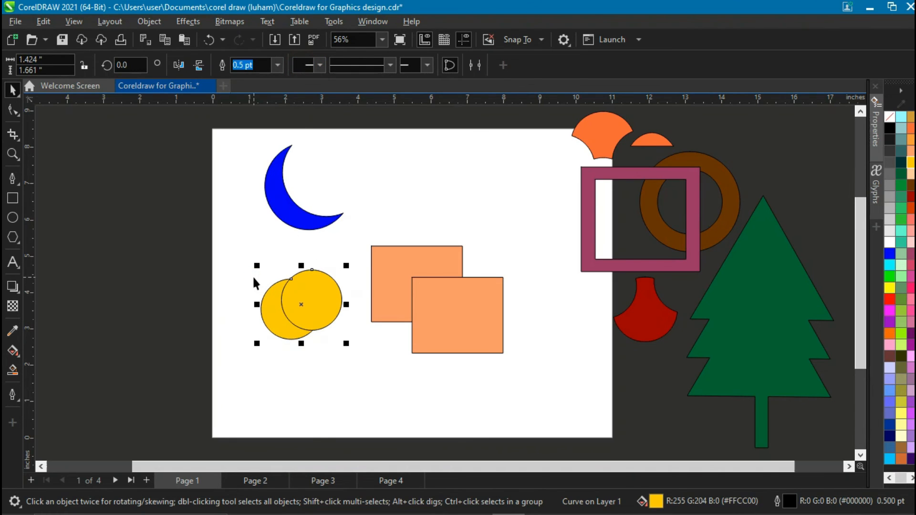
Rotate the yellow circles slightly, apply Back minus front, undo it, and delete both circles.
drag(253, 266, 337, 361)
click(332, 297)
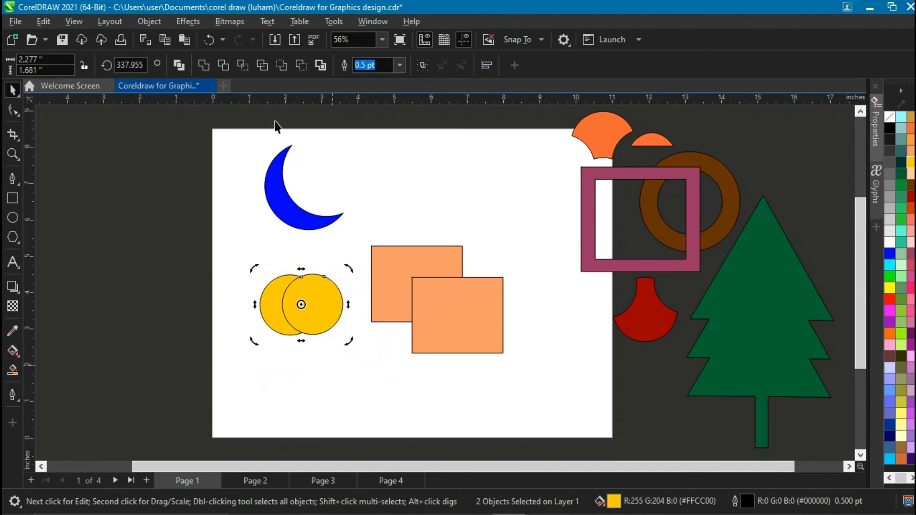
click(301, 64)
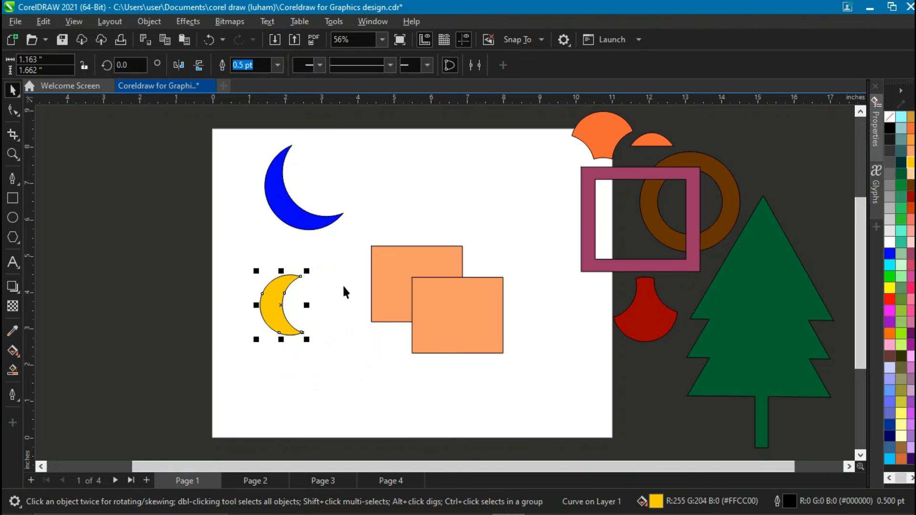
click(337, 307)
key(ctrl+z)
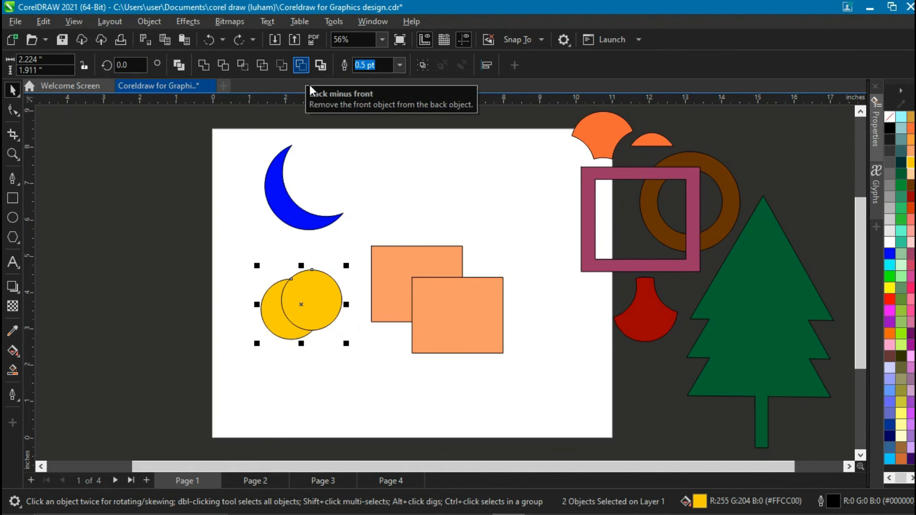
key(Delete)
Shift the back orange square left, create a boundary around both squares, then pull it out and delete it.
click(376, 284)
drag(393, 283, 362, 278)
drag(503, 217, 313, 378)
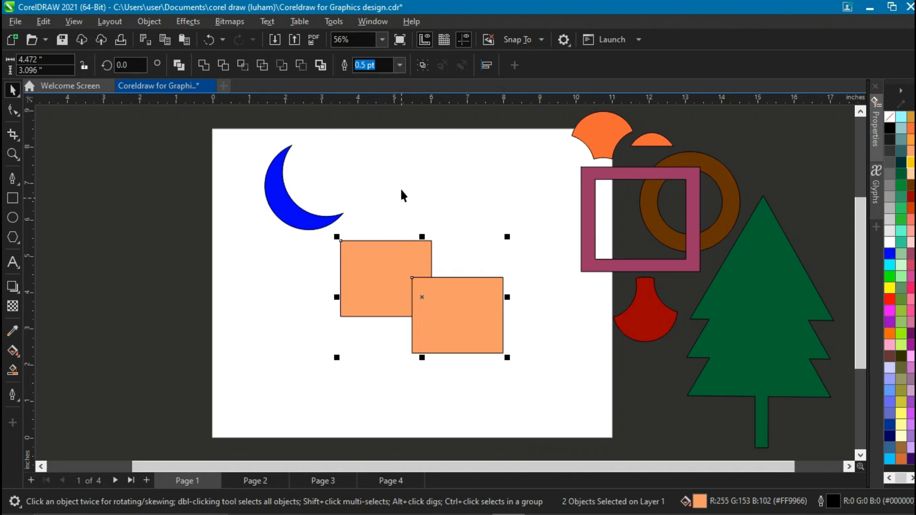
click(324, 67)
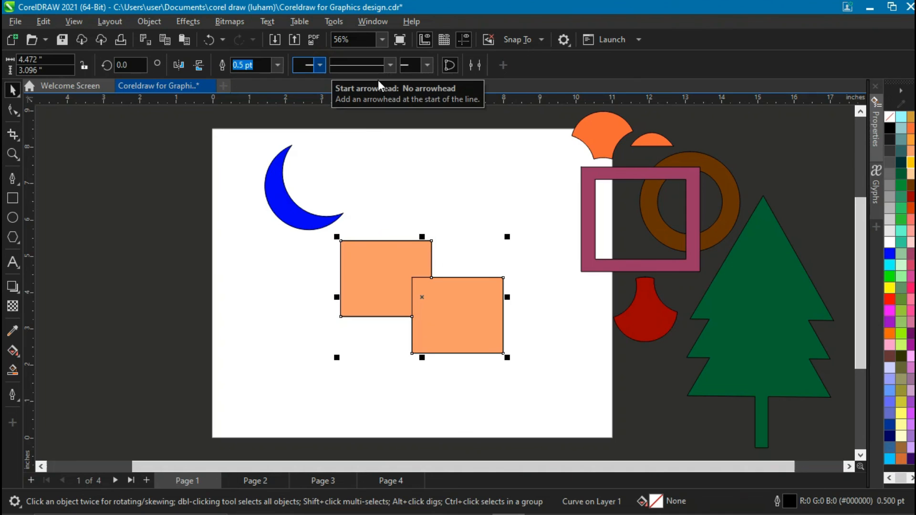
drag(410, 254, 478, 161)
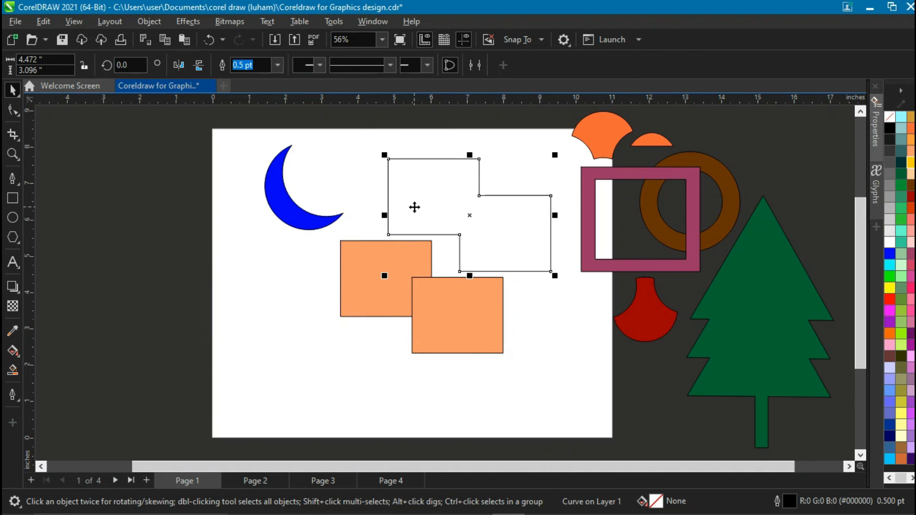
key(Delete)
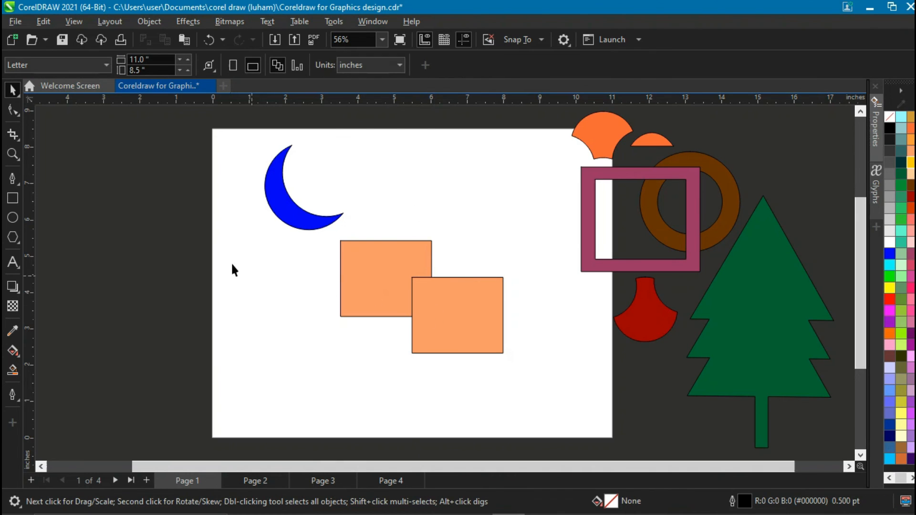
Draw a circle about 2.07 inches wide beside the orange squares and fill it yellow.
scroll(390, 247, up, 1)
click(13, 218)
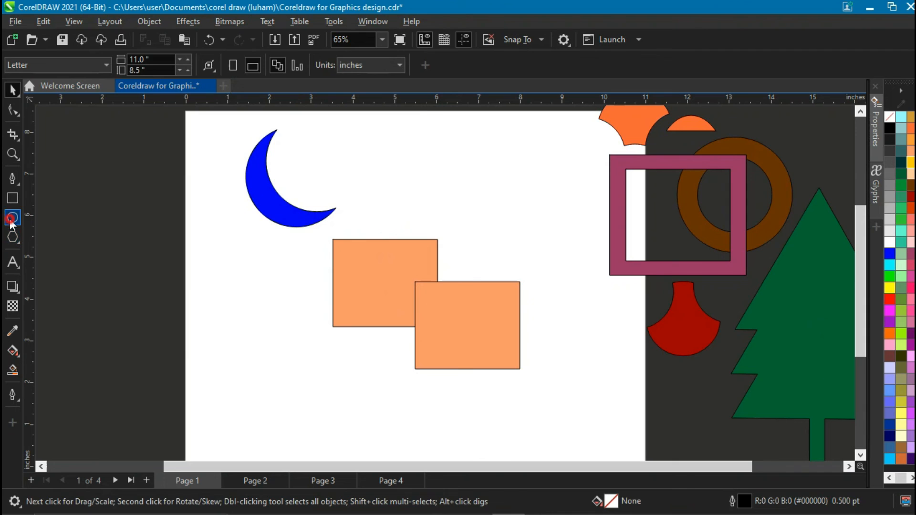
mouse_move(263, 273)
mouse_down()
mouse_move(310, 364)
mouse_move(356, 366)
mouse_up()
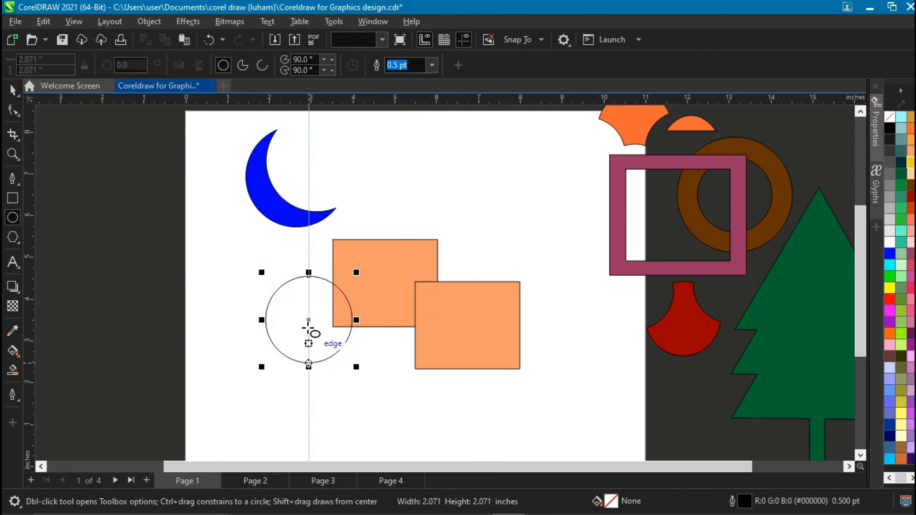
click(12, 89)
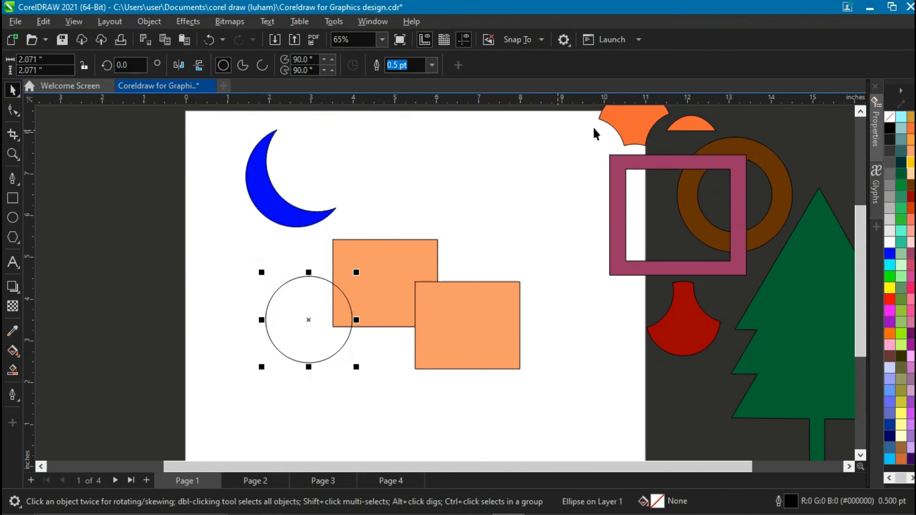
click(910, 161)
Place copies of the yellow circle and of an orange square overlapping around the two squares.
drag(334, 320, 334, 260)
right_click(466, 280)
right_click(334, 259)
drag(436, 332, 468, 328)
right_click(399, 385)
right_click(467, 327)
drag(481, 257, 542, 333)
right_click(542, 333)
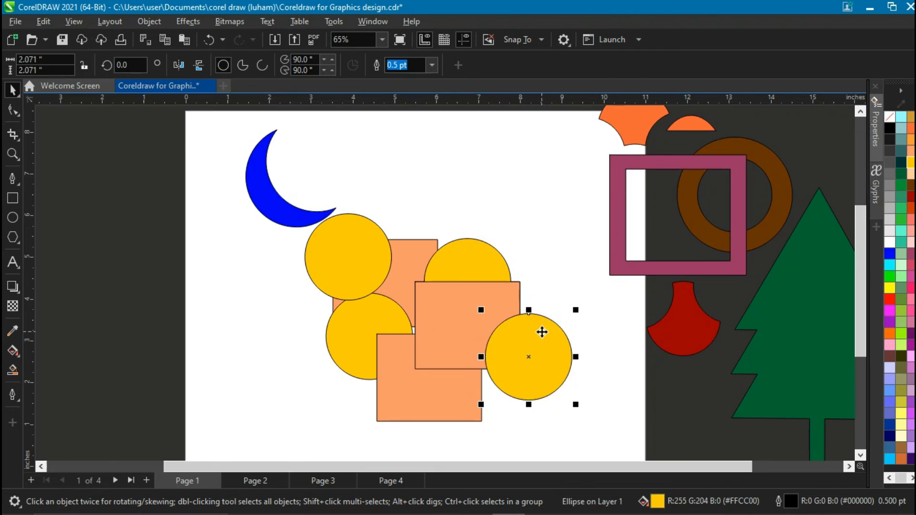
Select all the yellow circles and orange squares and weld them into one shape.
scroll(541, 332, down, 1)
click(319, 234)
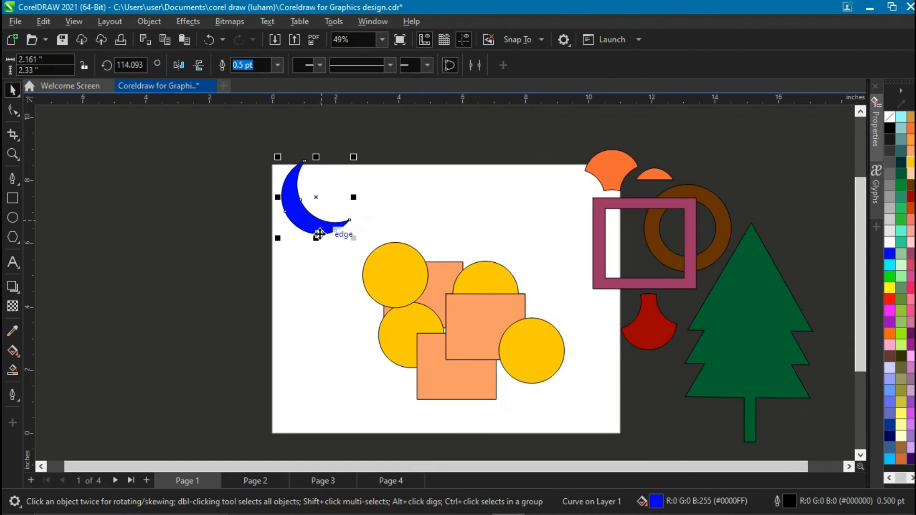
drag(330, 243, 587, 416)
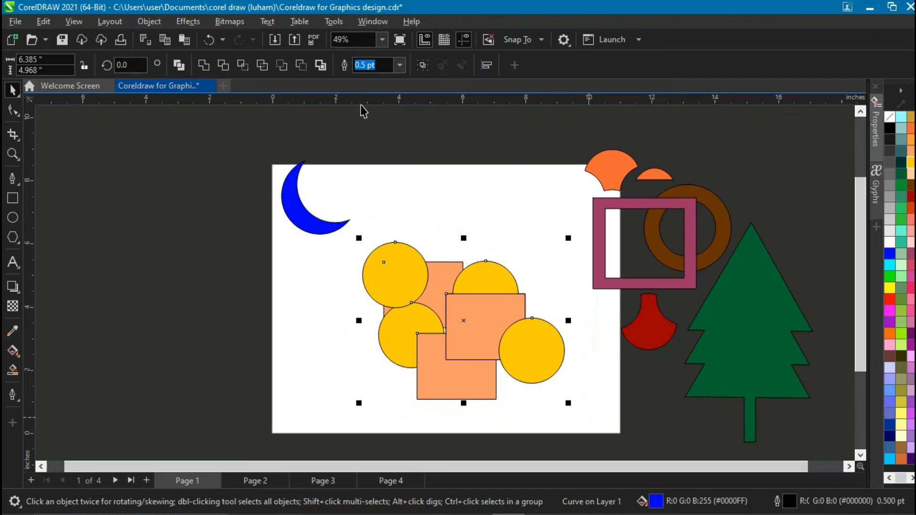
click(321, 65)
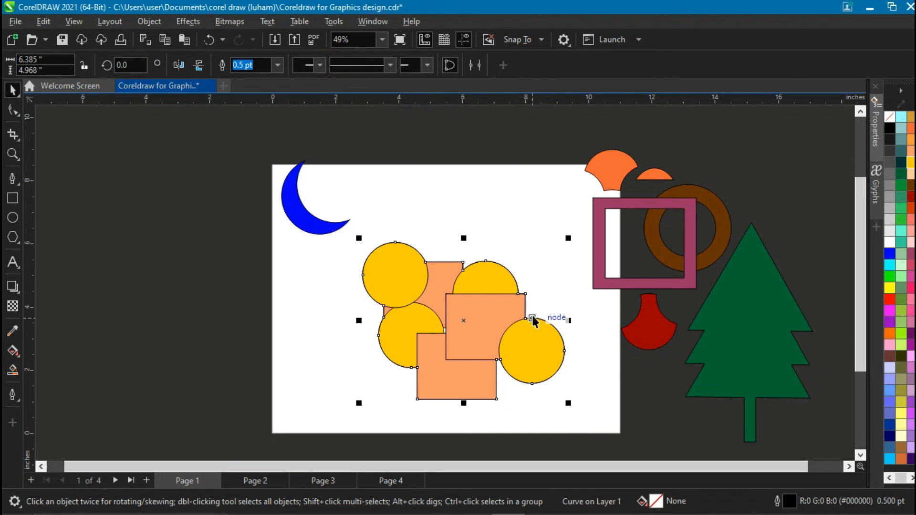
Pull the welded shape aside and delete the original circles and squares left beneath it.
drag(463, 321, 275, 256)
drag(567, 247, 344, 424)
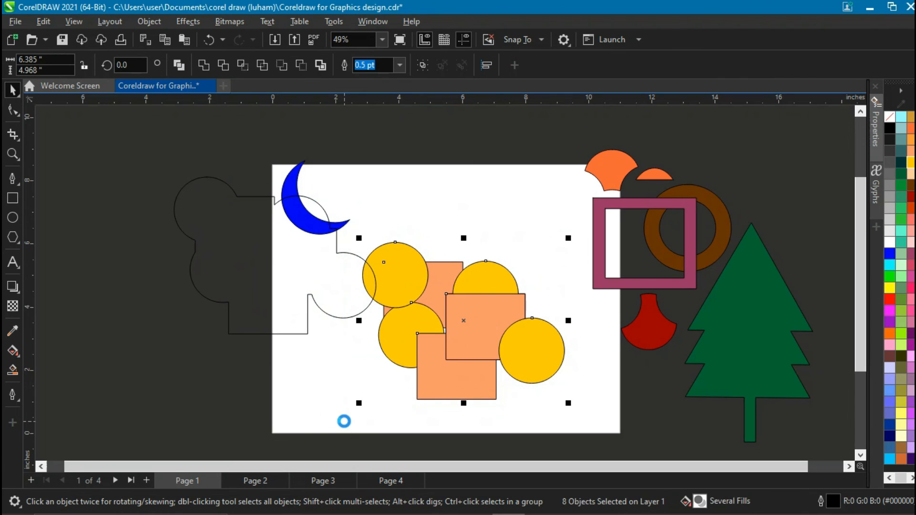
key(Delete)
Move the welded shape back into the middle of the page.
click(359, 310)
drag(360, 309, 551, 372)
drag(552, 371, 536, 369)
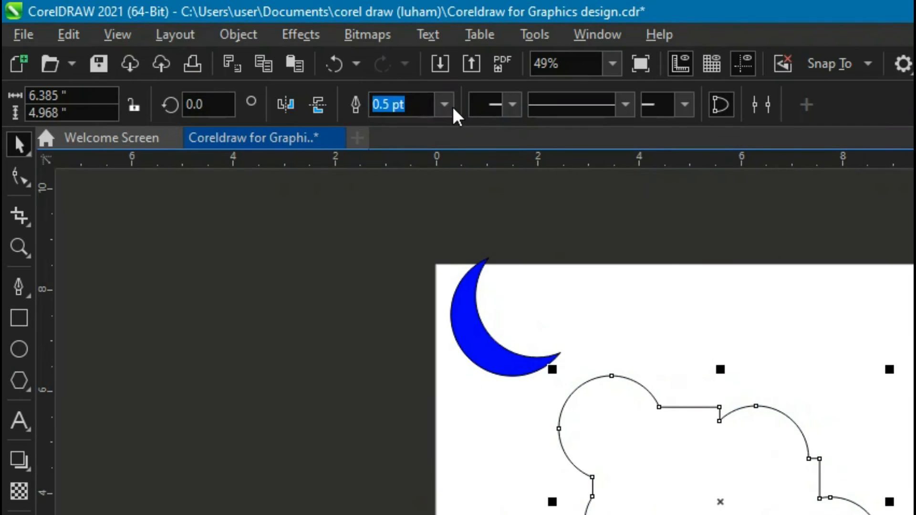
Set the welded shape's outline width to 10 pt.
click(277, 65)
click(419, 244)
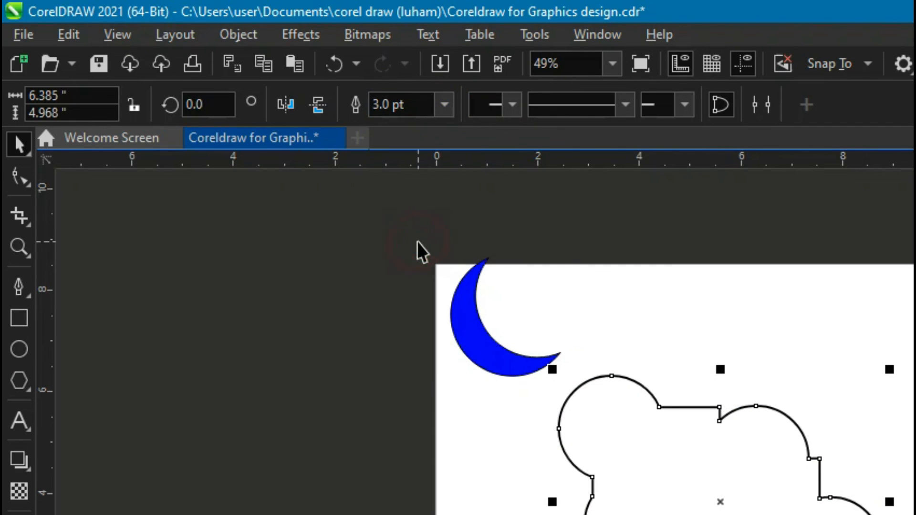
click(444, 107)
click(425, 290)
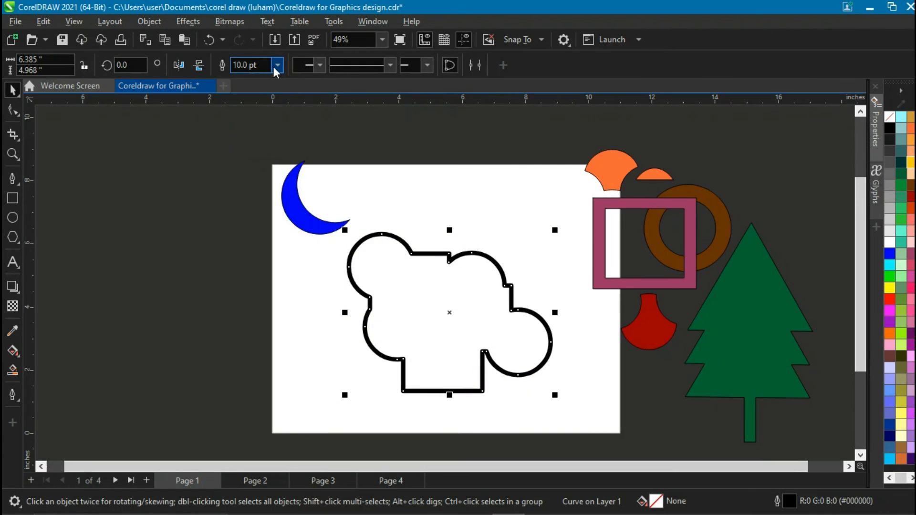
click(277, 65)
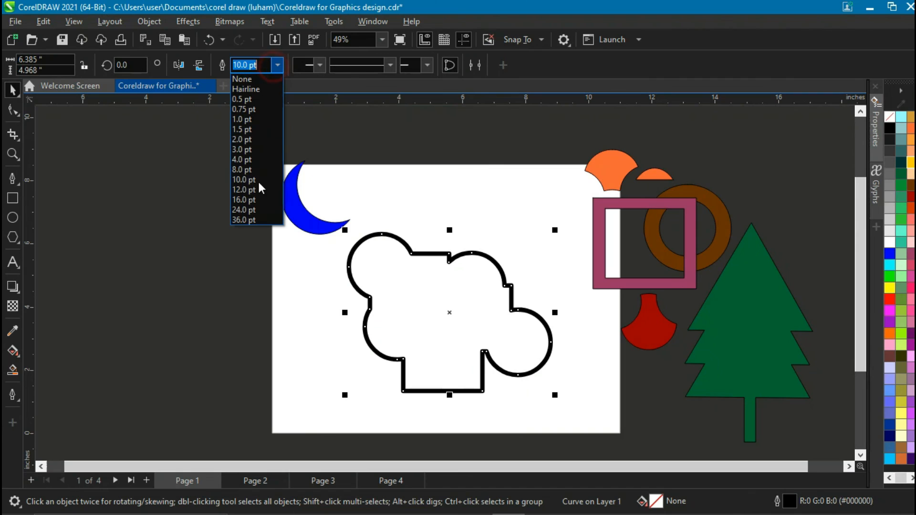
click(260, 188)
click(517, 295)
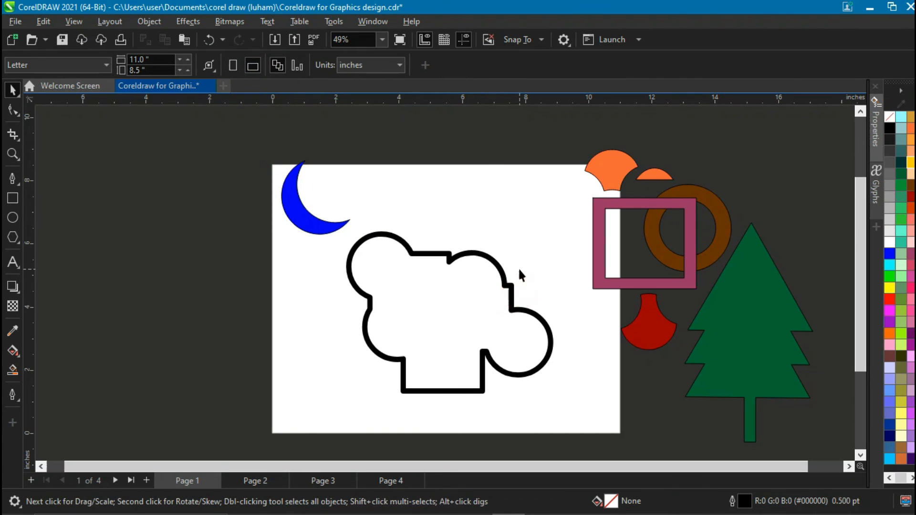
scroll(482, 347, up, 1)
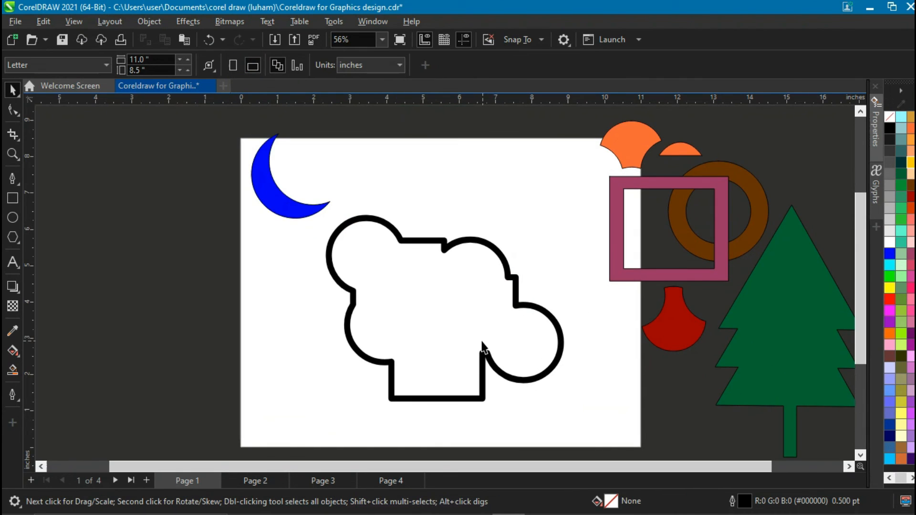
scroll(482, 347, down, 1)
Draw a rectangle about 2.74 by 2.68 inches left of the page and fill it orange.
click(13, 197)
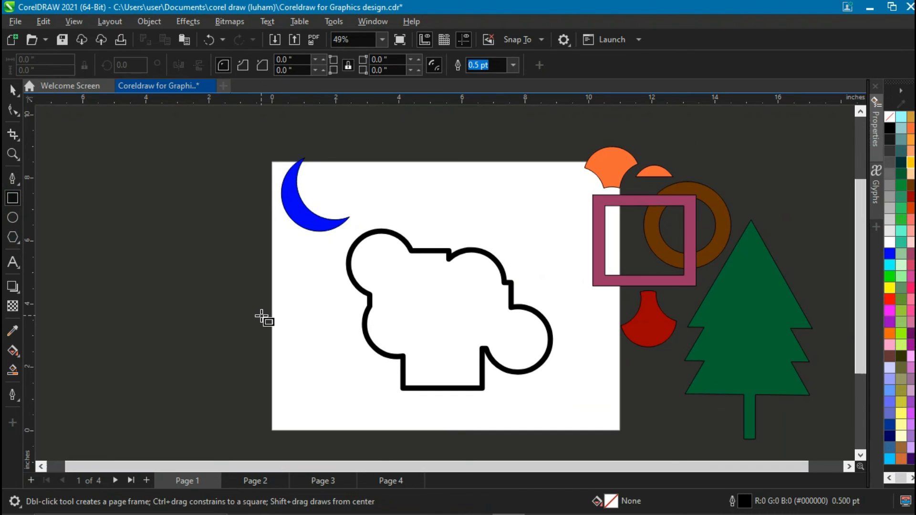
drag(184, 241, 272, 327)
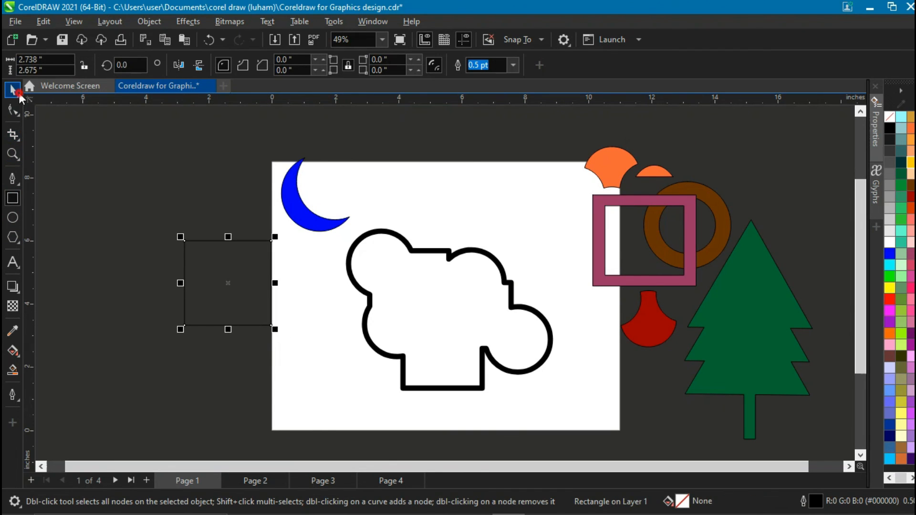
click(12, 89)
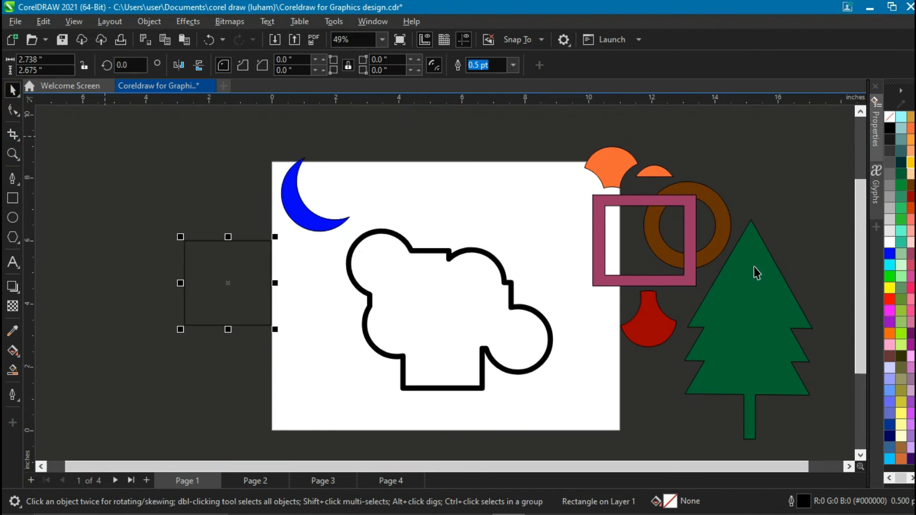
click(889, 333)
Place an offset copy of the orange square and select both squares.
drag(219, 286, 257, 316)
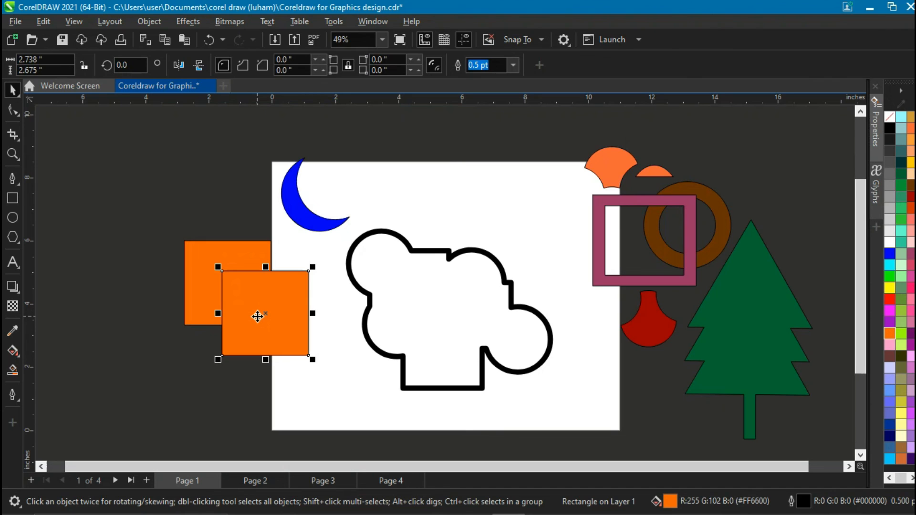
drag(158, 207, 346, 408)
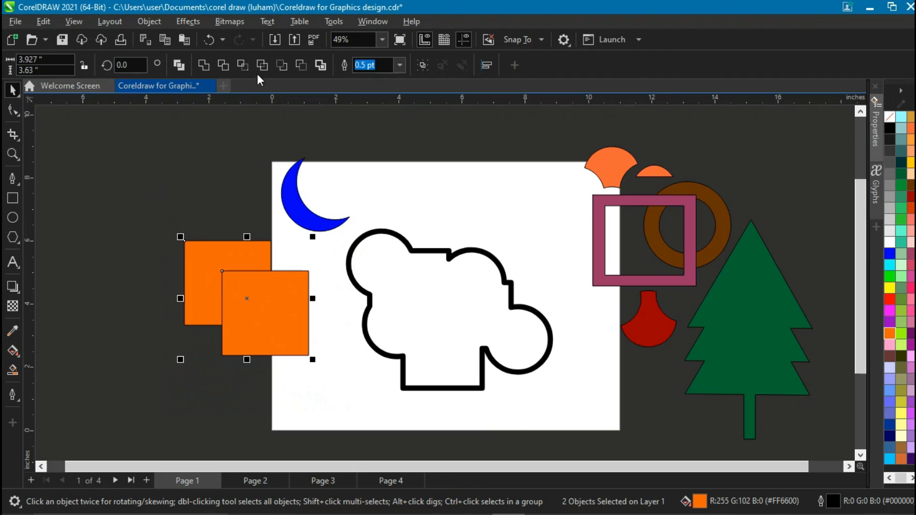